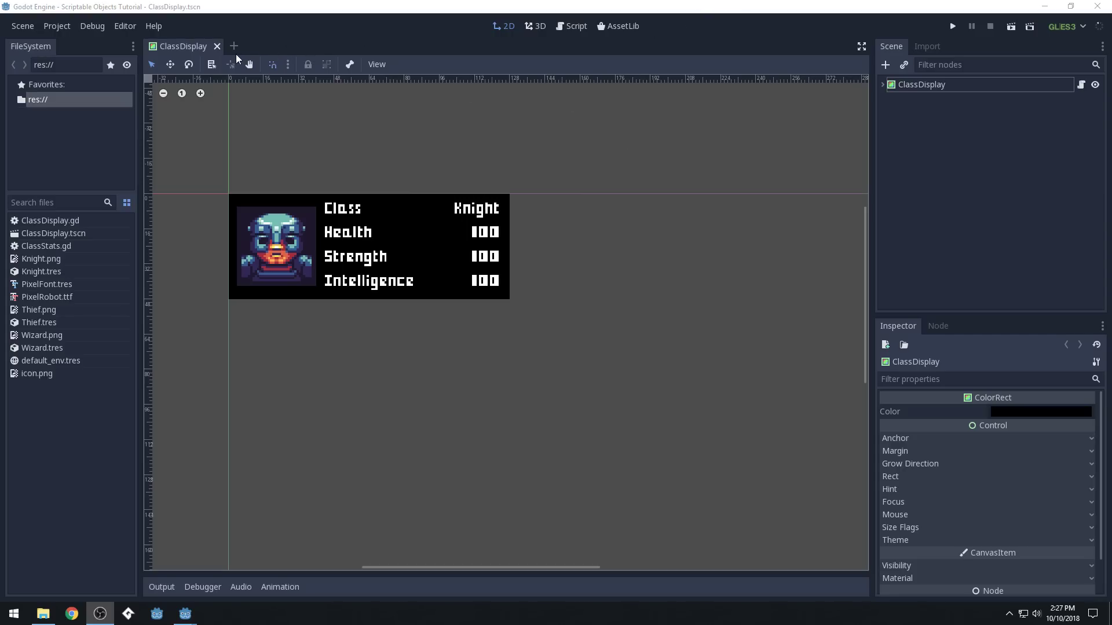
Open a new empty scene tab next to the ClassDisplay scene.
click(234, 47)
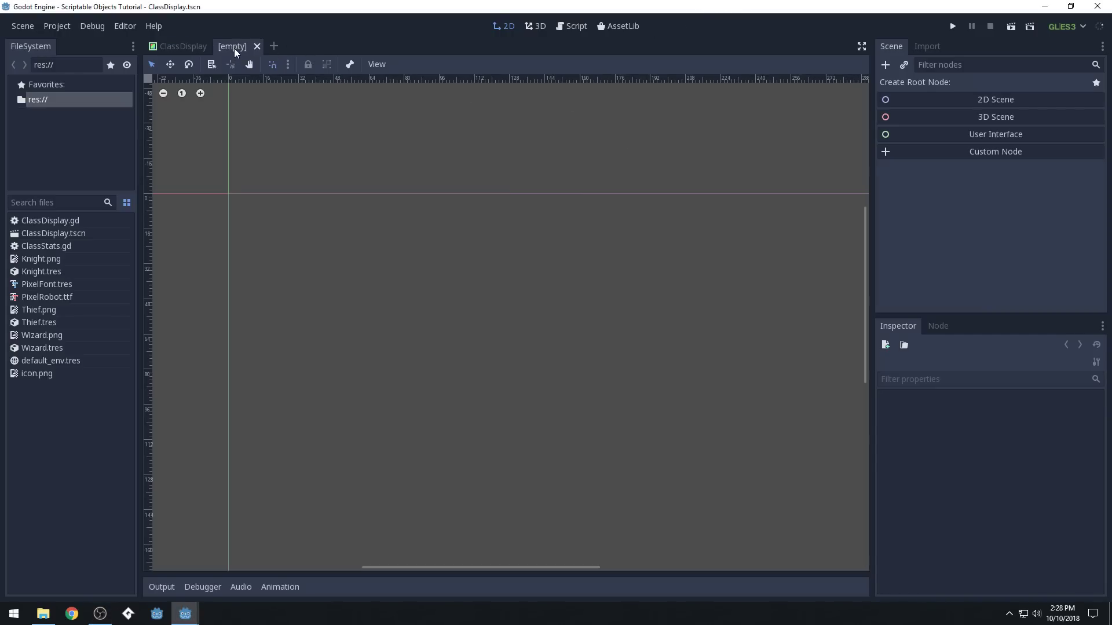
Create a User Interface Control root and rename it ClassSelectionMenu.
click(987, 137)
scroll(689, 363, down, 1)
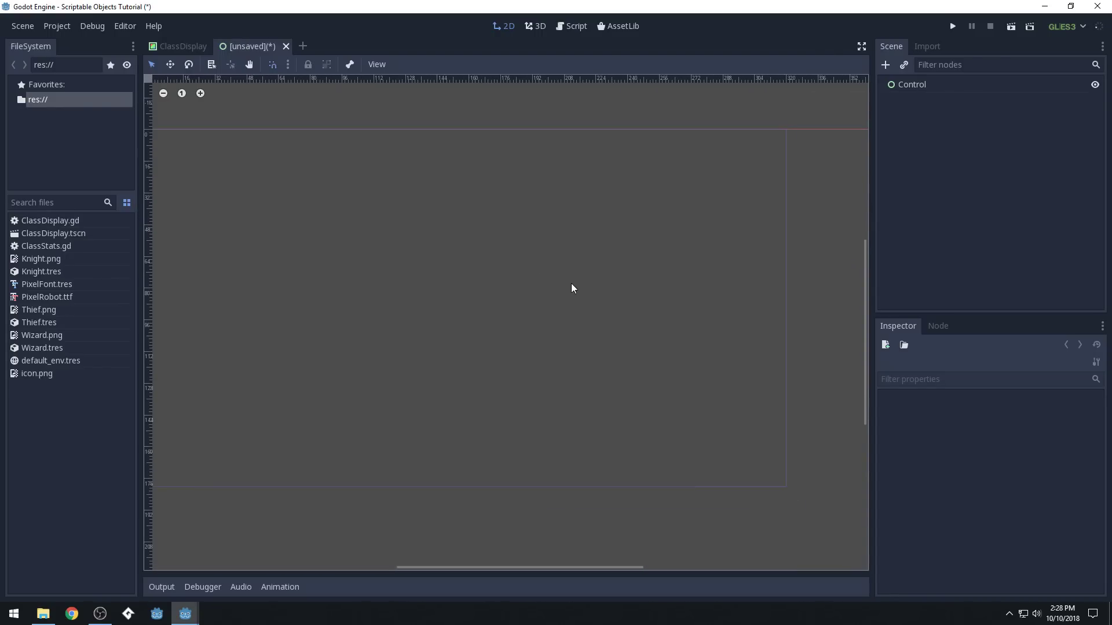
scroll(571, 288, down, 1)
click(937, 86)
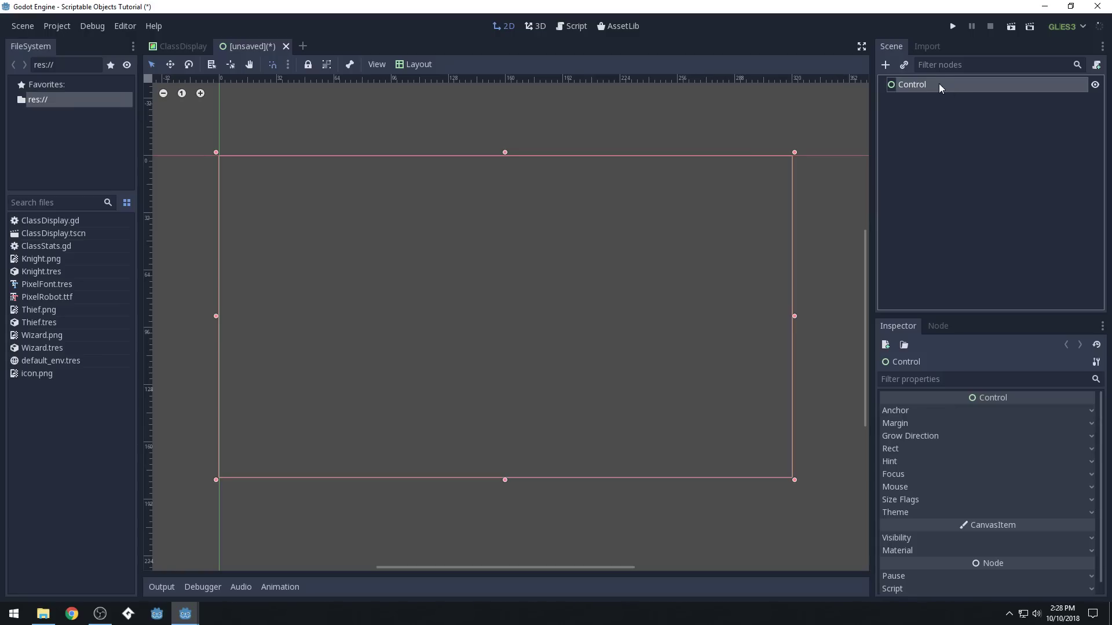
click(953, 85)
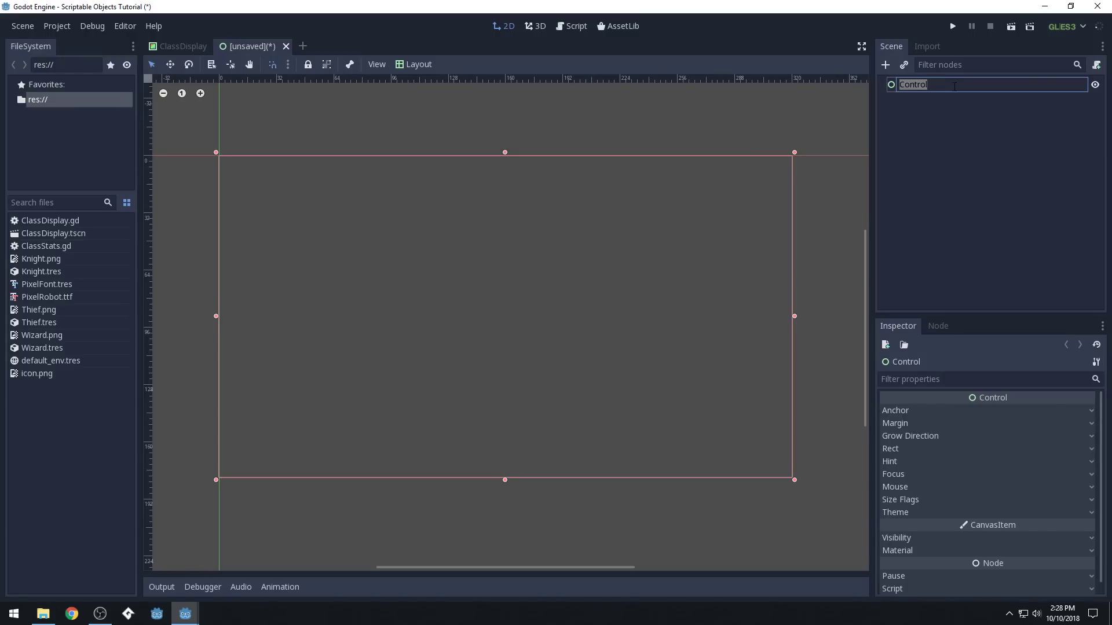
text(ClassSelectionMenu)
key(Return)
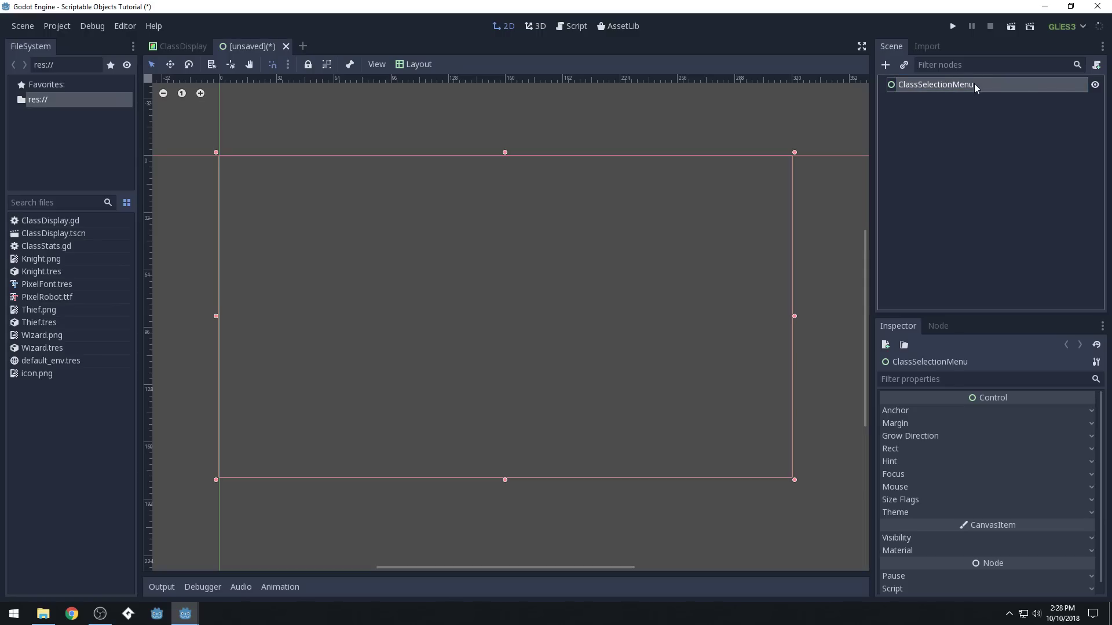
click(886, 65)
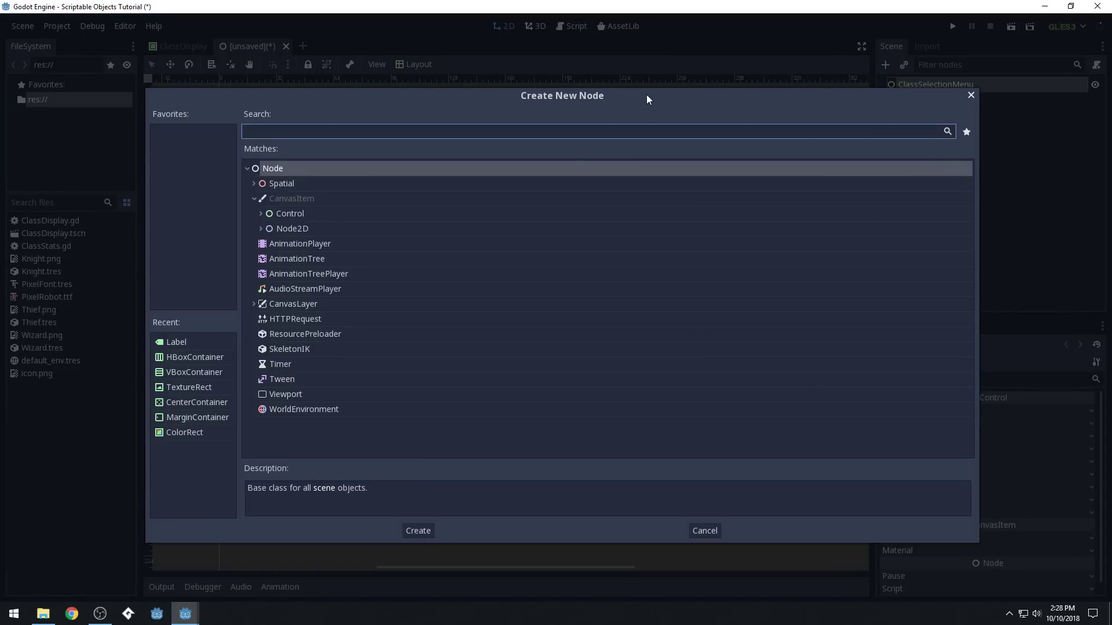
Add a VBoxContainer and set both it and the root to the Full Rect layout.
text(vbox)
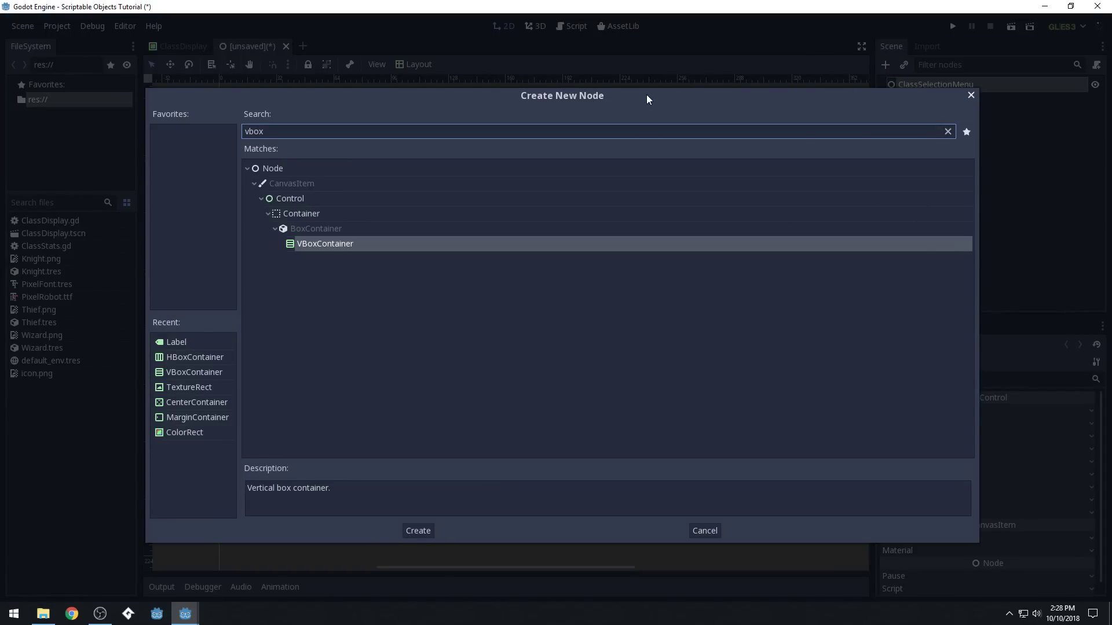
key(Return)
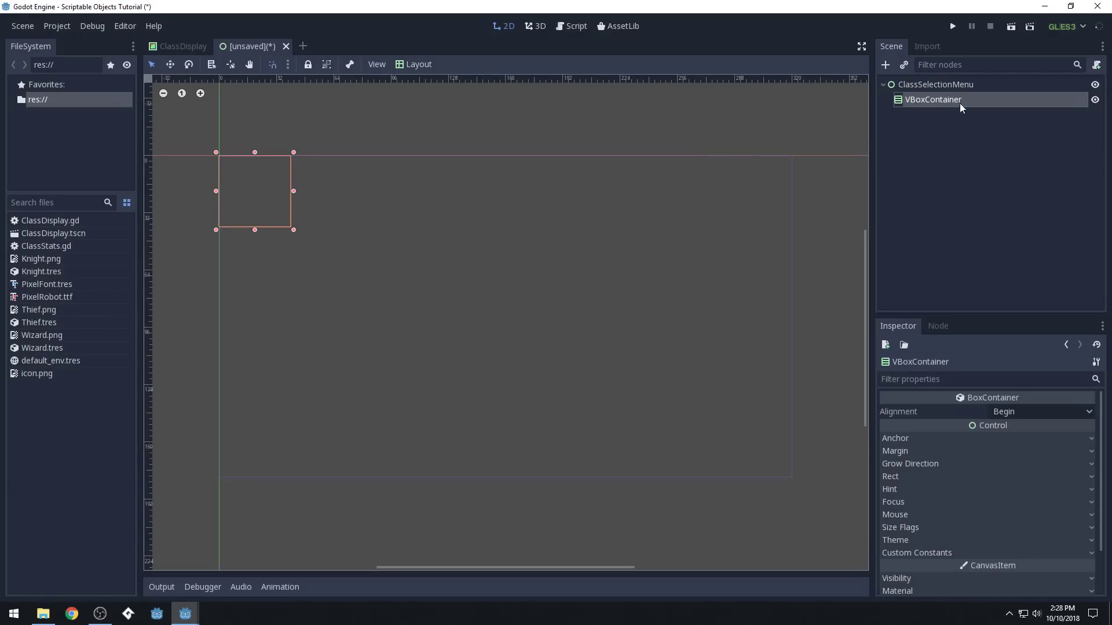
click(912, 85)
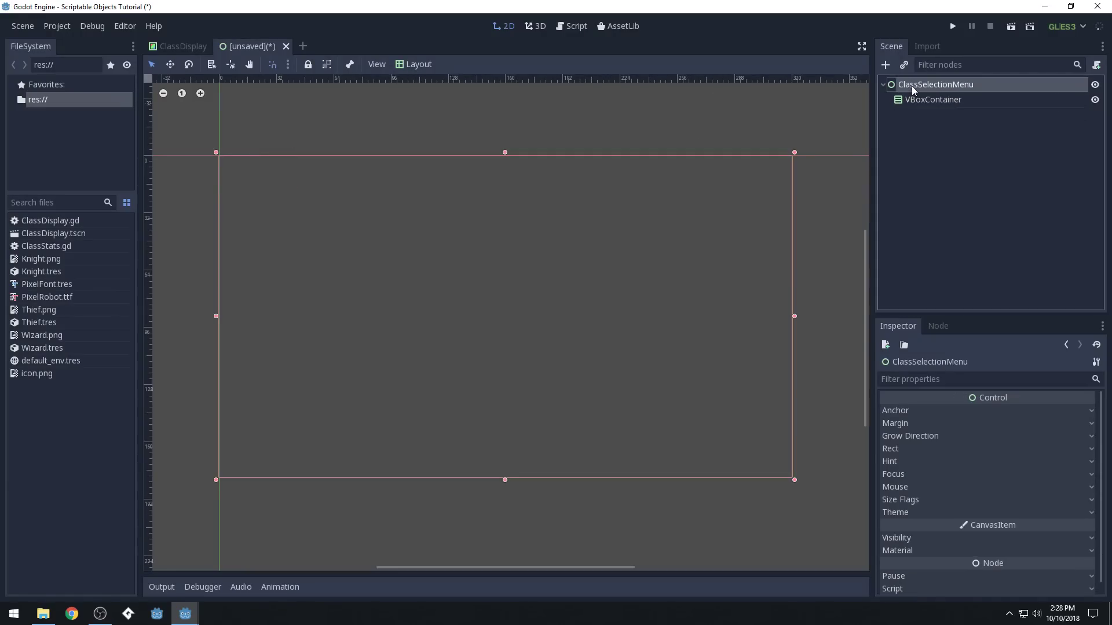
click(403, 64)
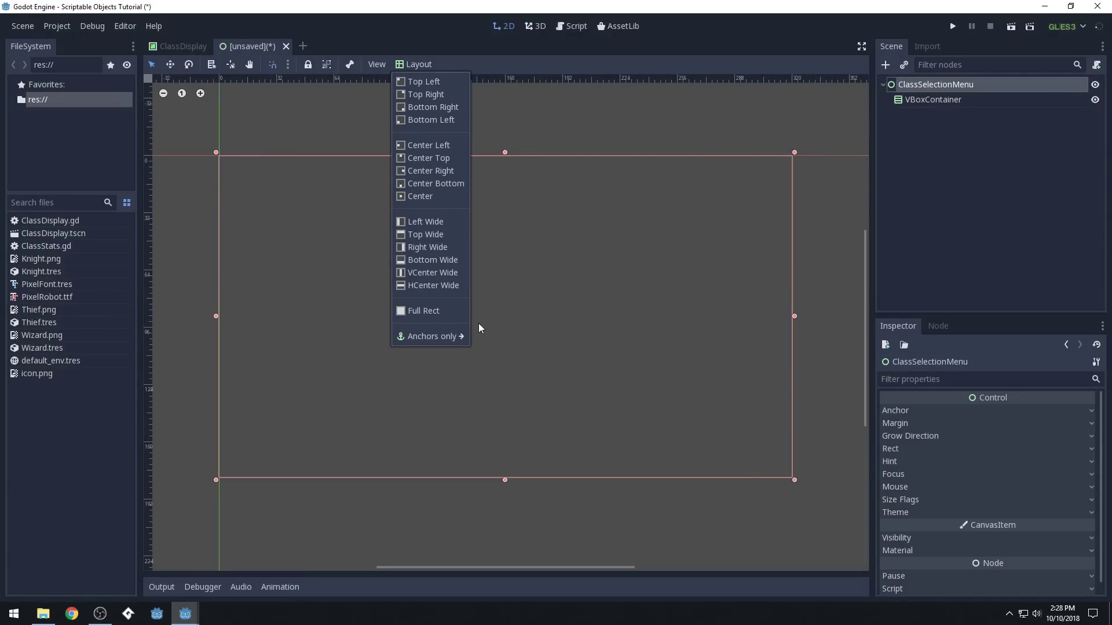
click(429, 311)
click(963, 102)
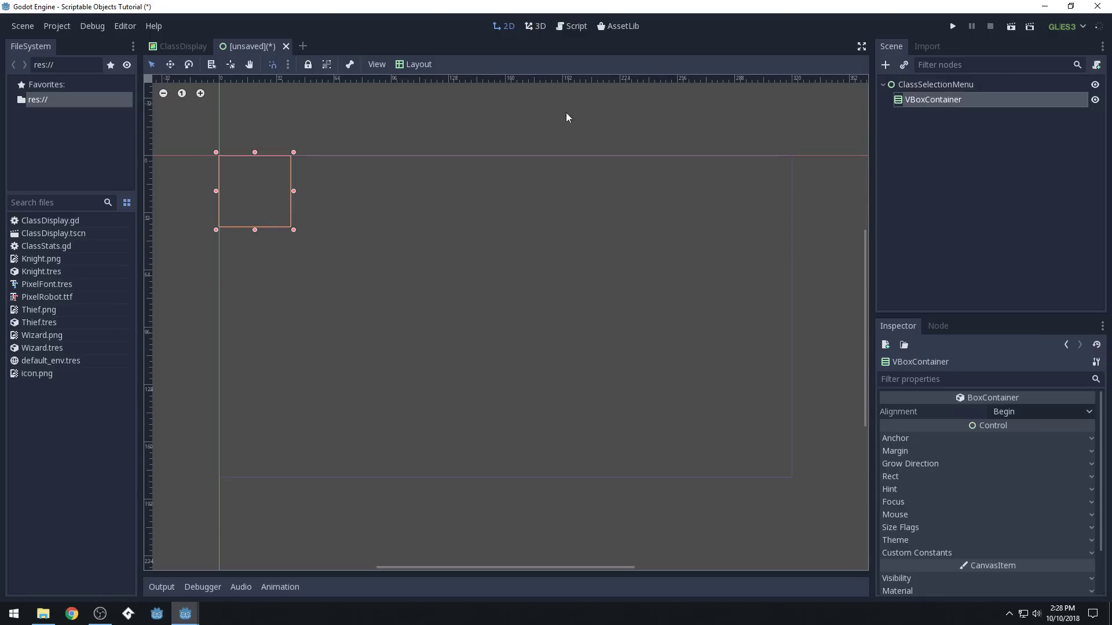
click(413, 63)
click(433, 312)
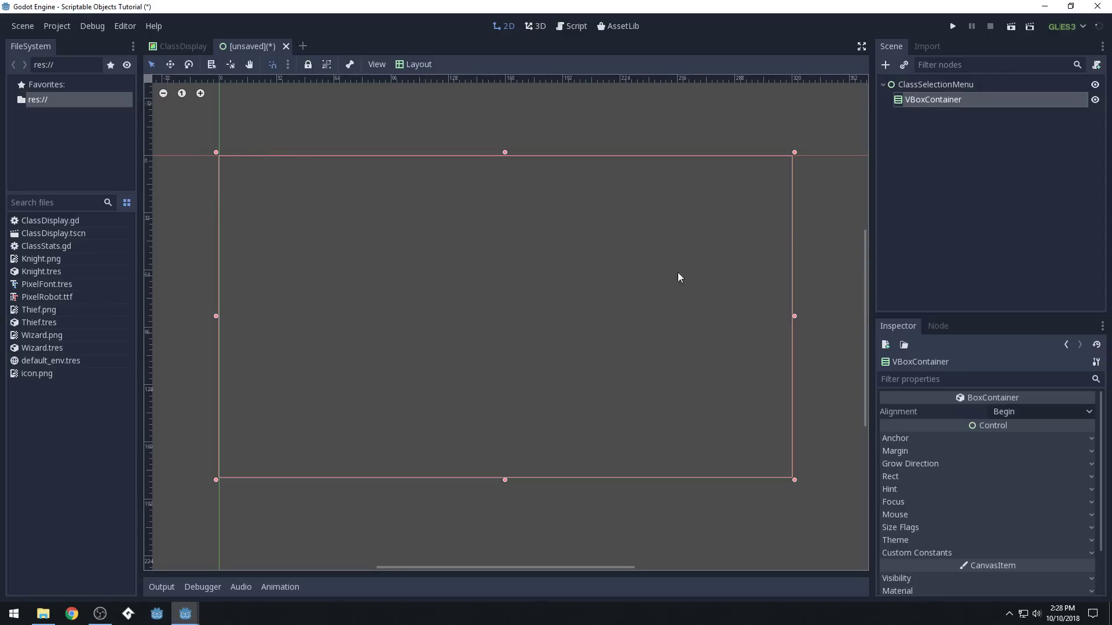
Add a CenterContainer under the VBoxContainer and save the scene with Ctrl+S.
click(885, 64)
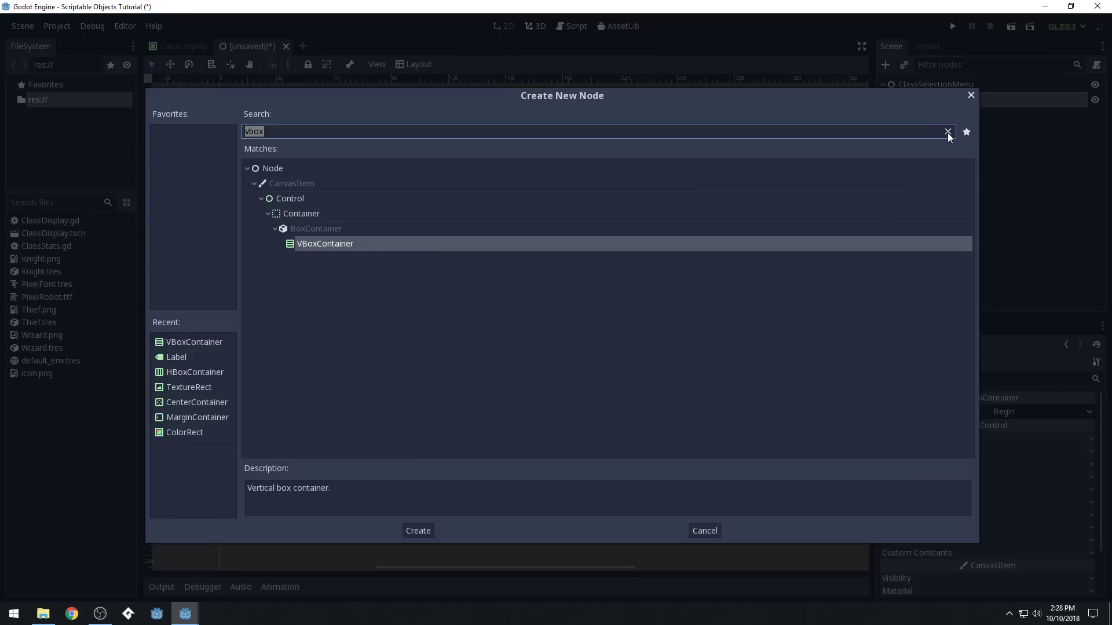
text(center)
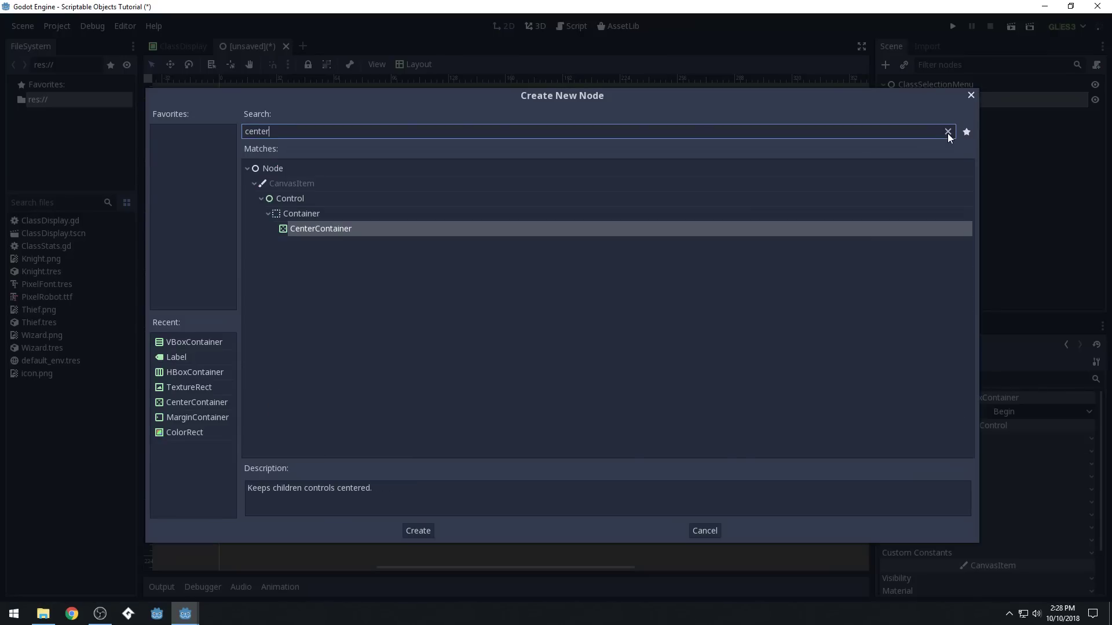
key(Return)
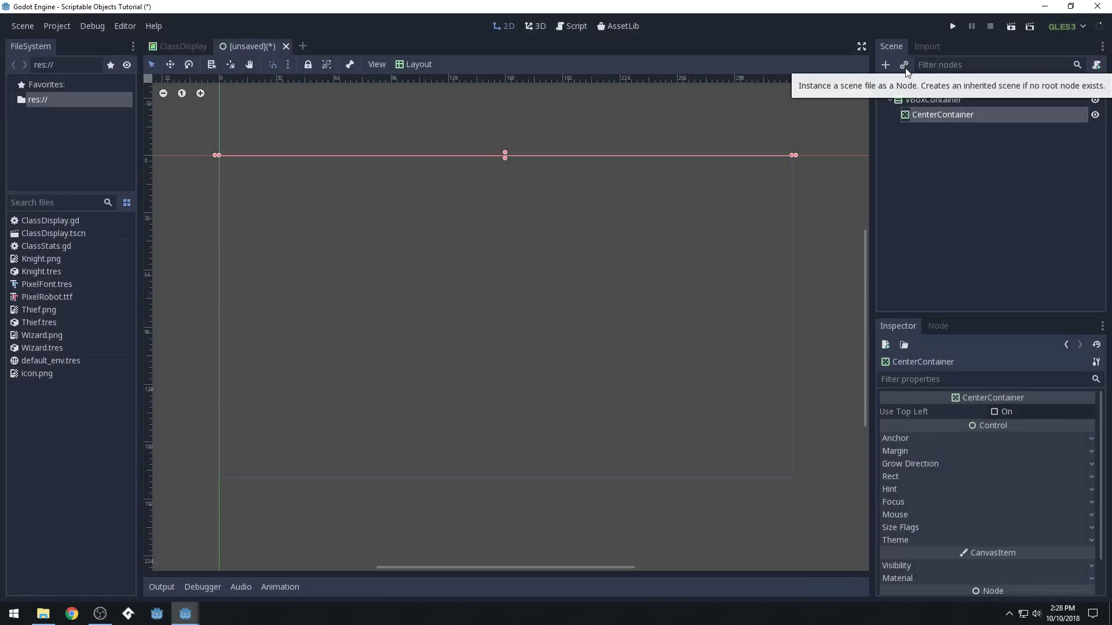
key(ctrl+s)
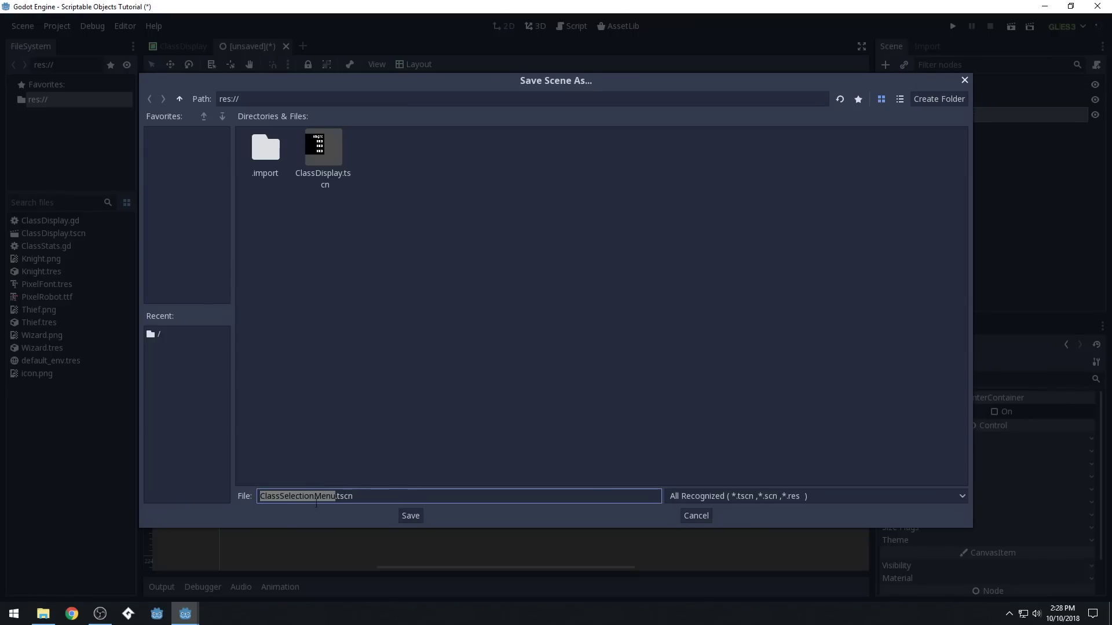
Save the scene as ClassSelectionMenu.tscn and browse for a scene file to instance.
click(411, 516)
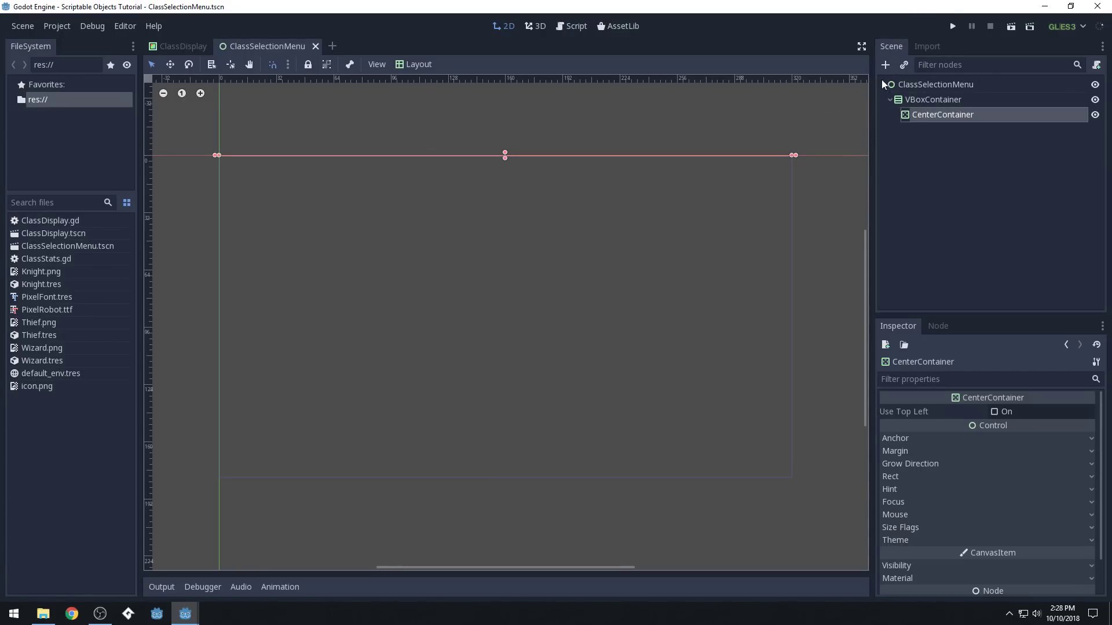
click(905, 65)
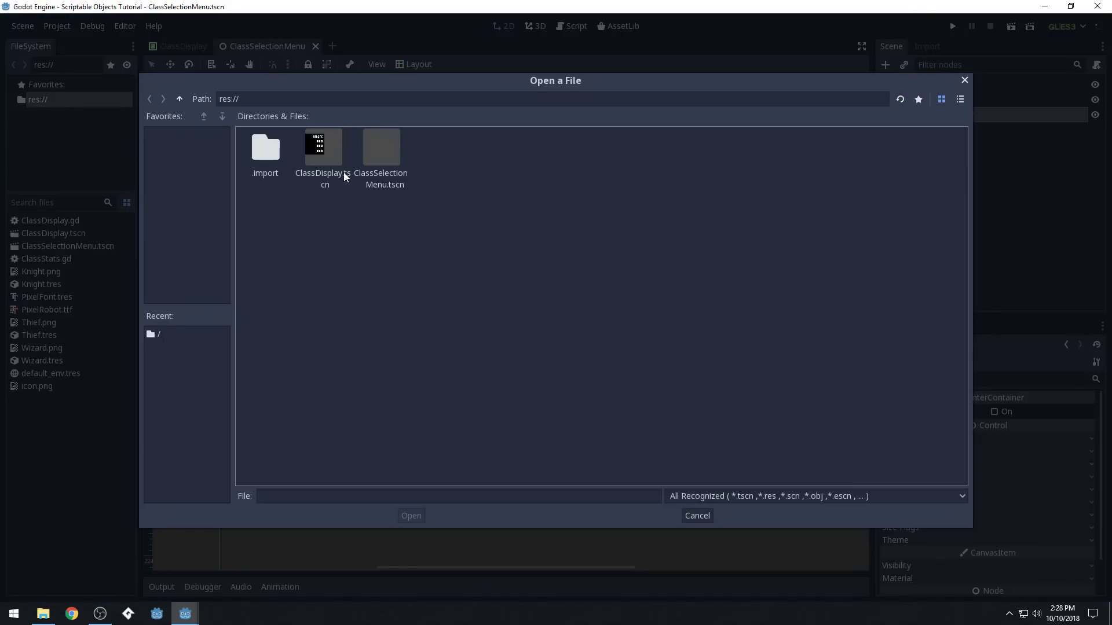
Instance ClassDisplay.tscn inside the CenterContainer and compare its extent with the VBoxContainer.
double_click(324, 149)
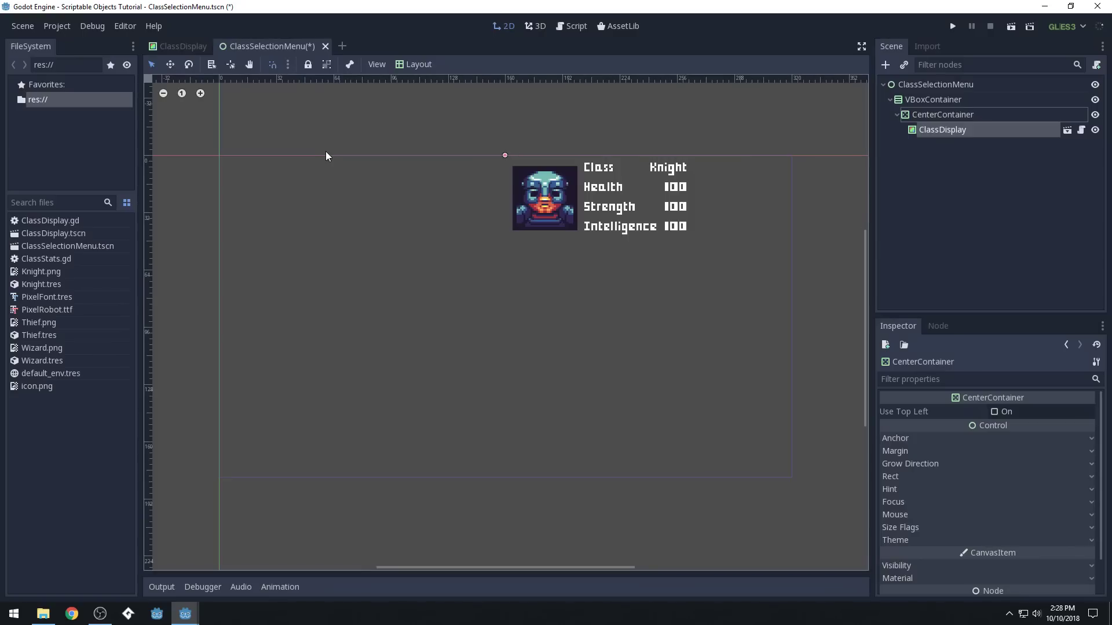
click(951, 116)
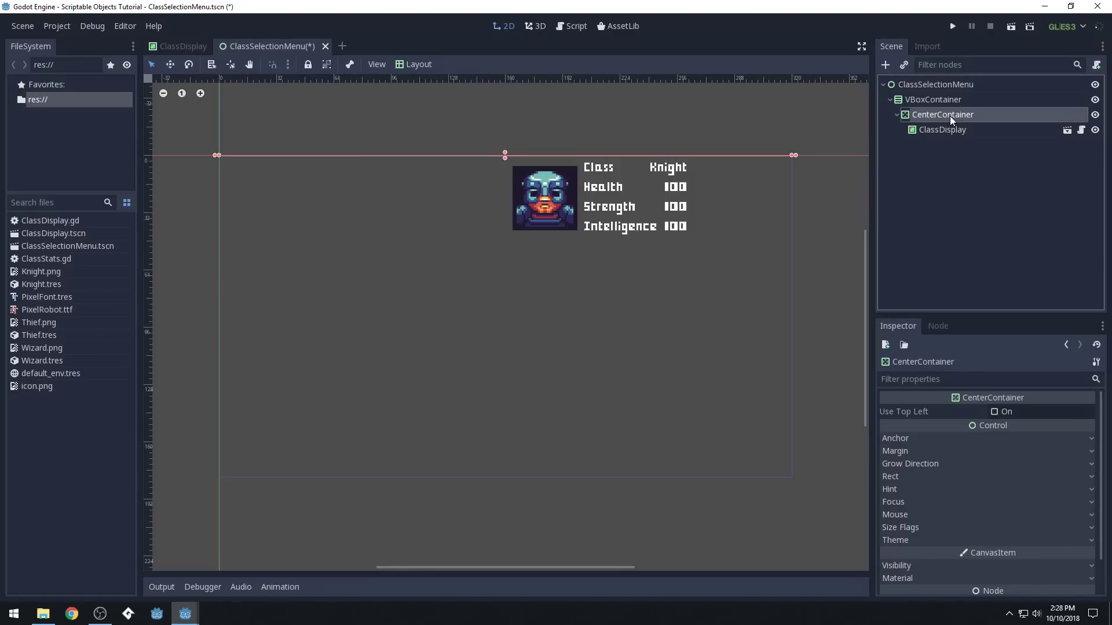
click(944, 97)
click(948, 114)
click(944, 98)
click(947, 113)
click(942, 103)
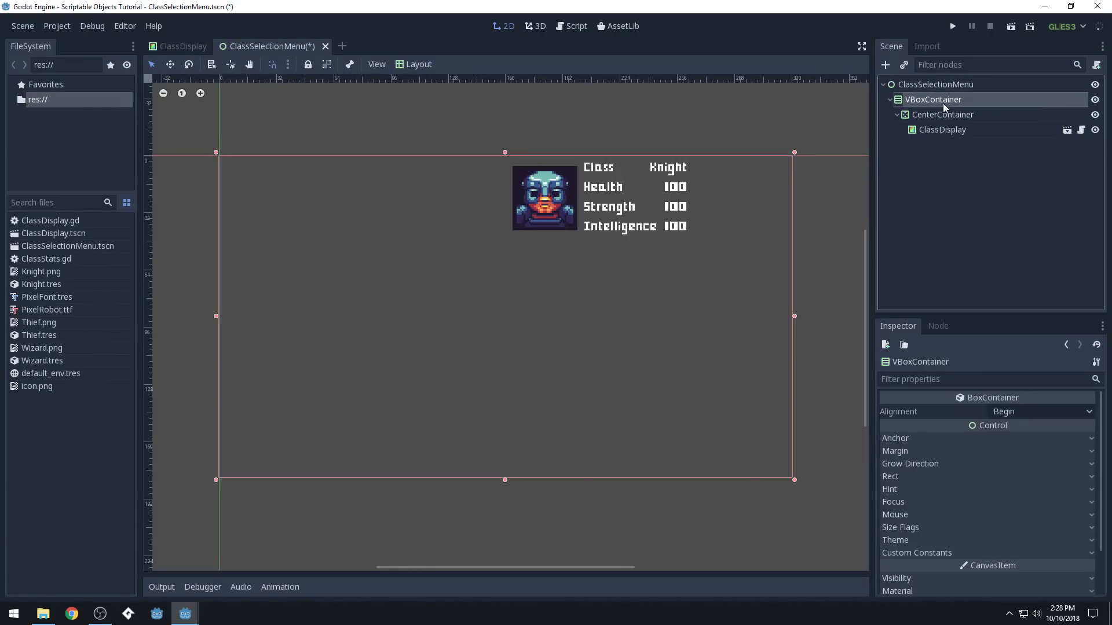
click(947, 116)
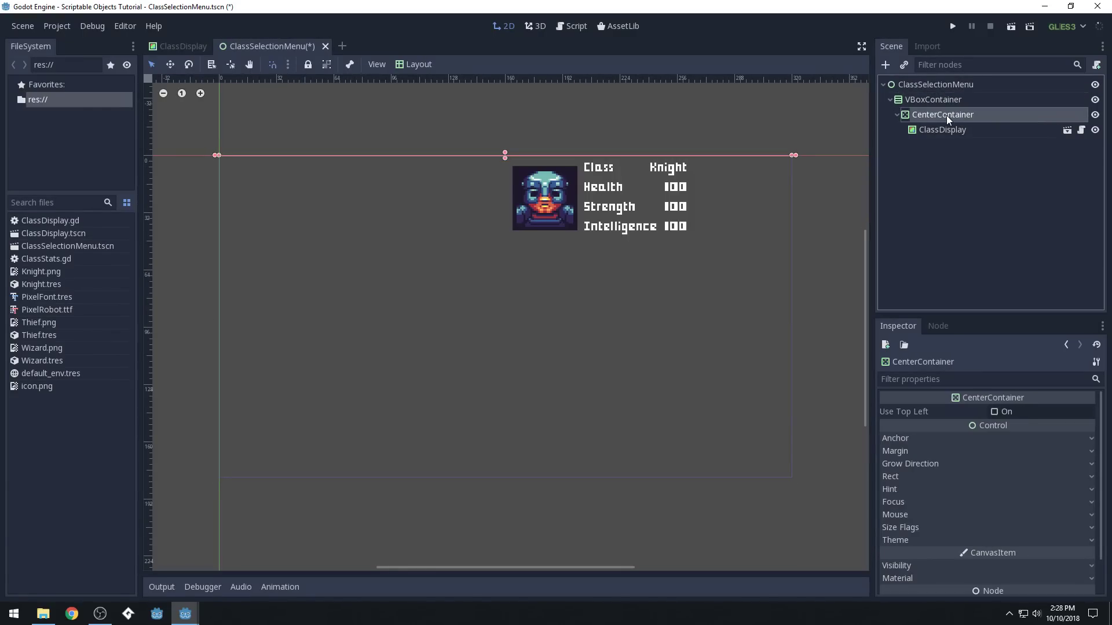
Tick Vertical Expand in the CenterContainer's size flags so the Knight card centres.
click(912, 466)
click(917, 465)
click(917, 527)
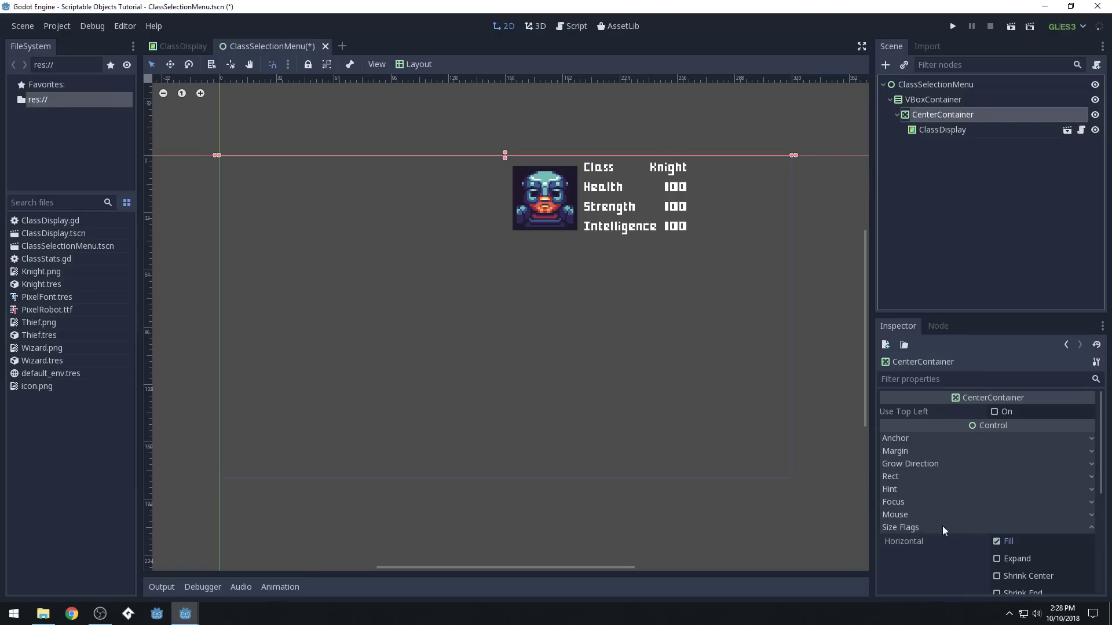
scroll(996, 537, down, 2)
scroll(998, 527, down, 1)
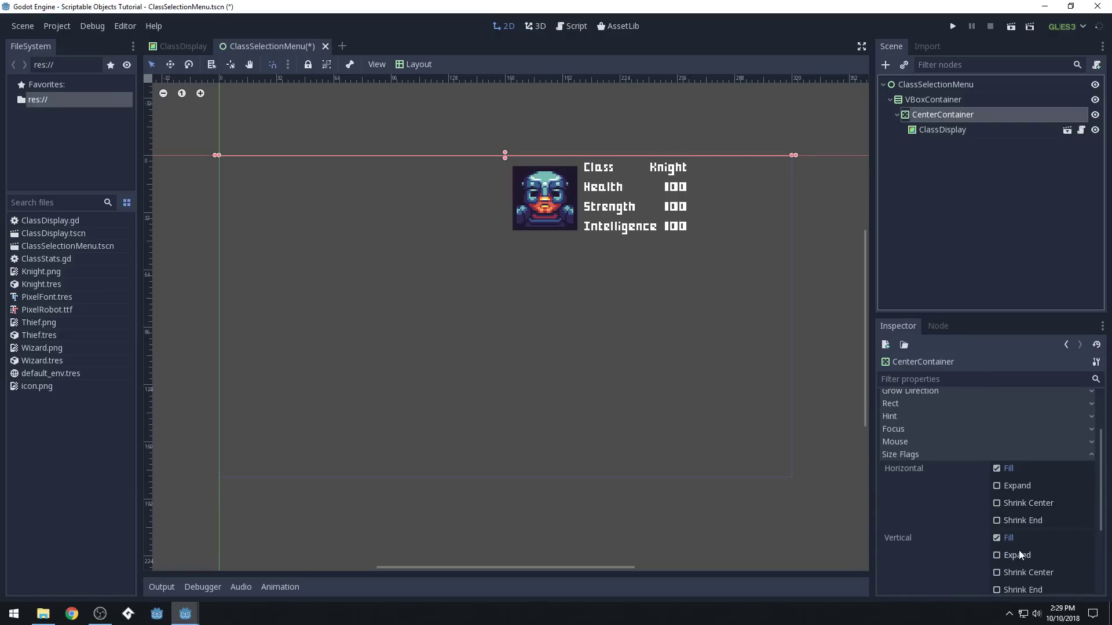
click(997, 555)
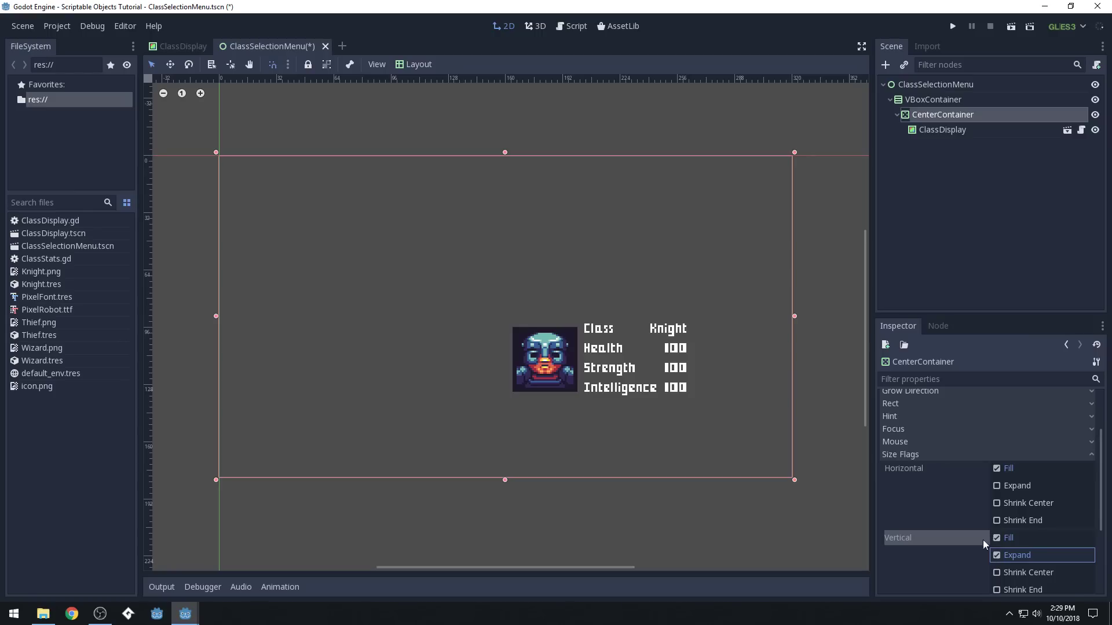
click(954, 134)
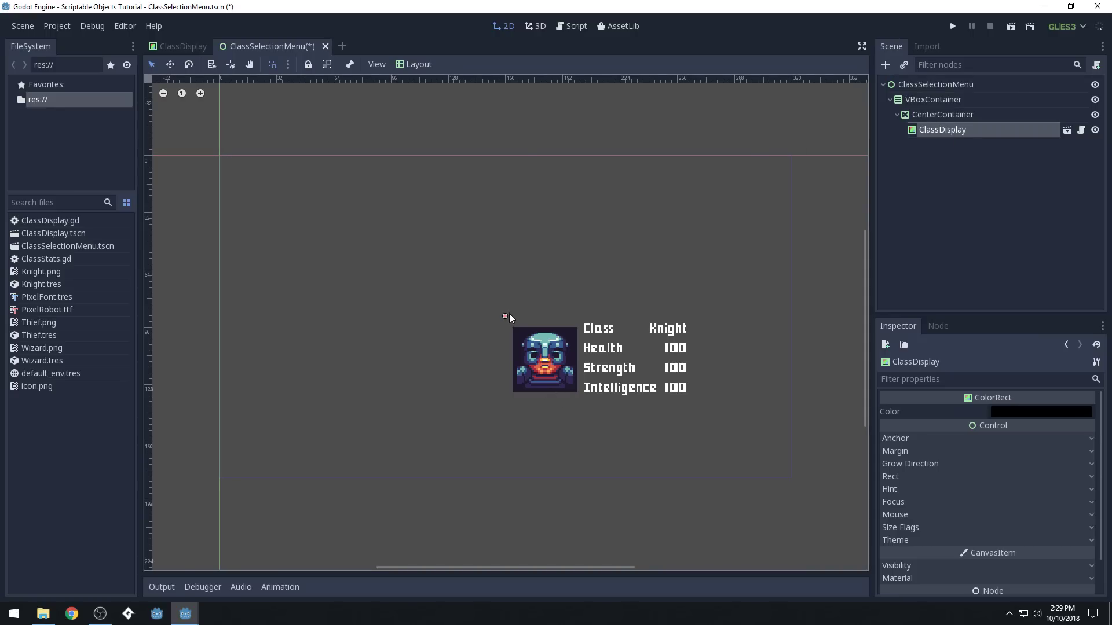
click(942, 114)
click(945, 129)
click(943, 115)
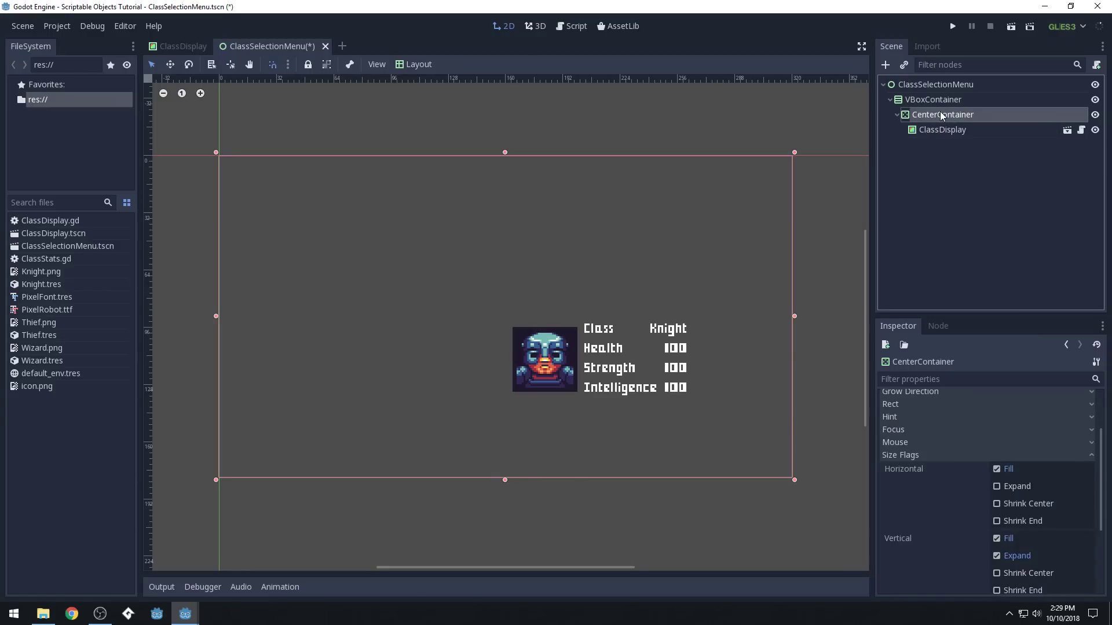
click(942, 130)
click(940, 114)
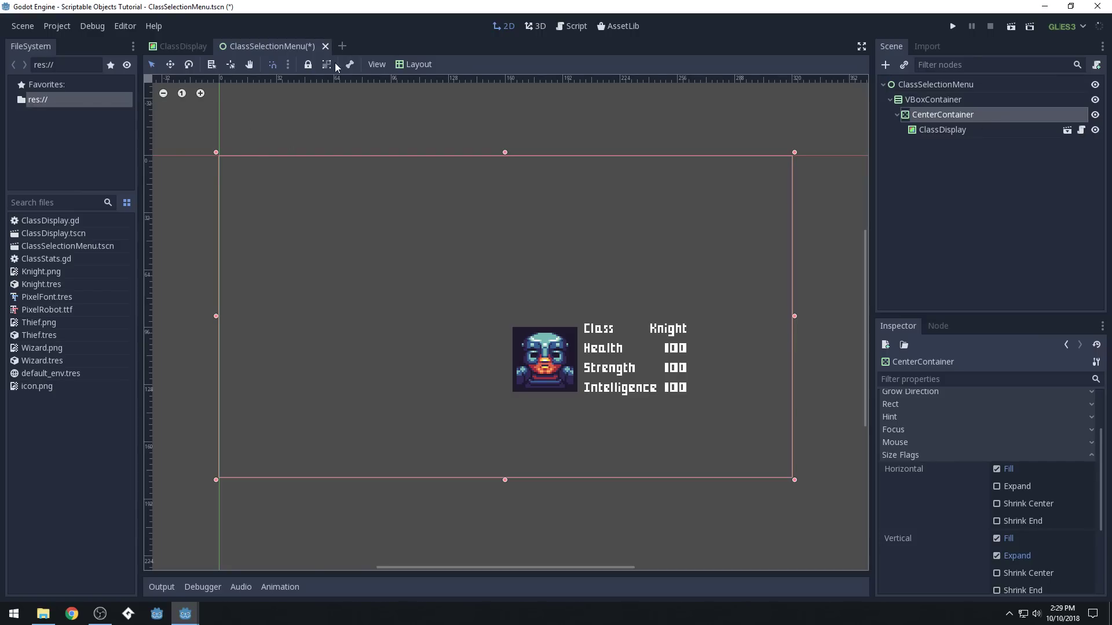
click(287, 65)
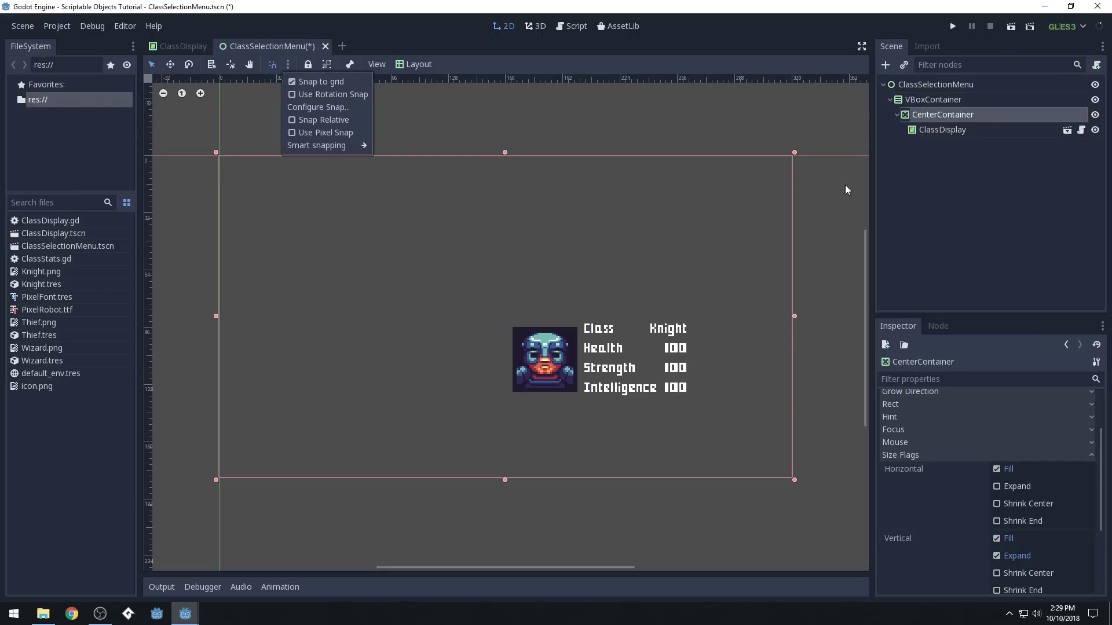
click(321, 108)
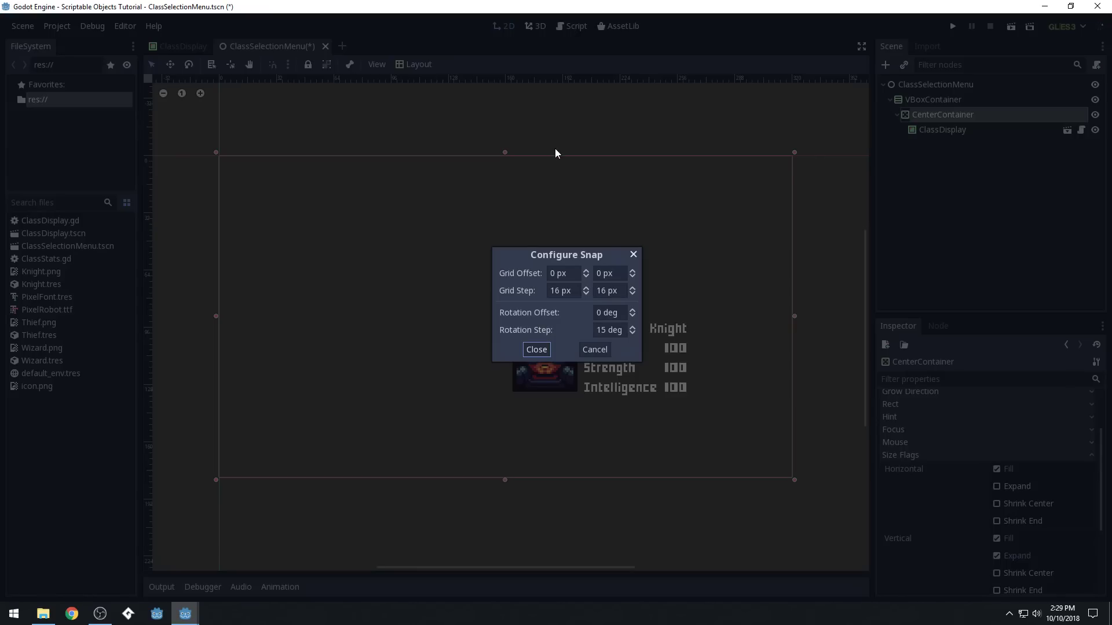
click(545, 348)
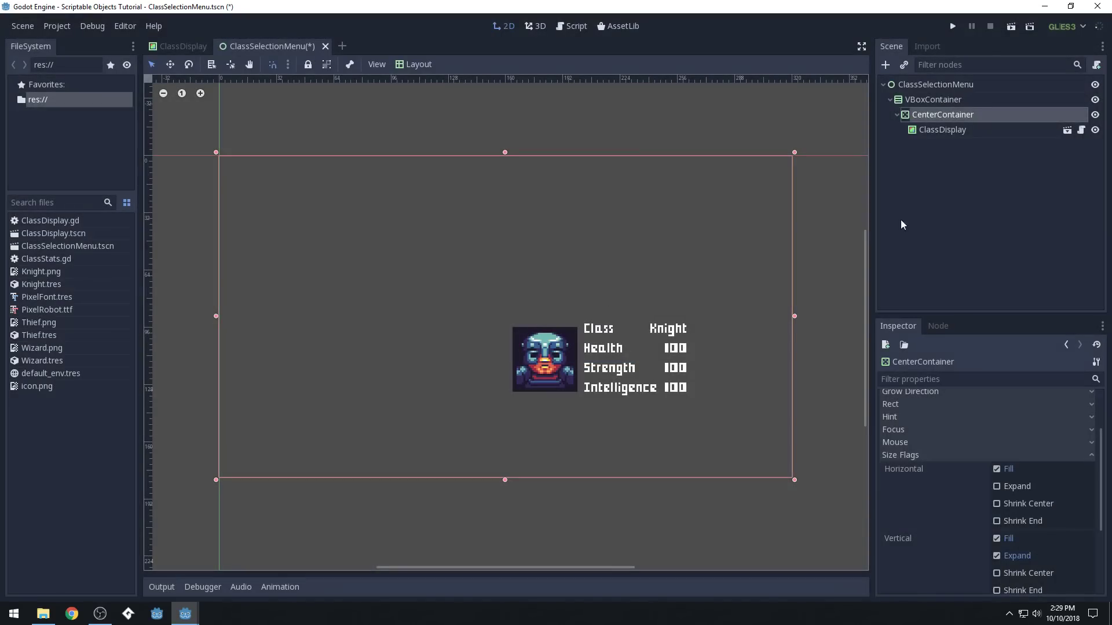
click(933, 100)
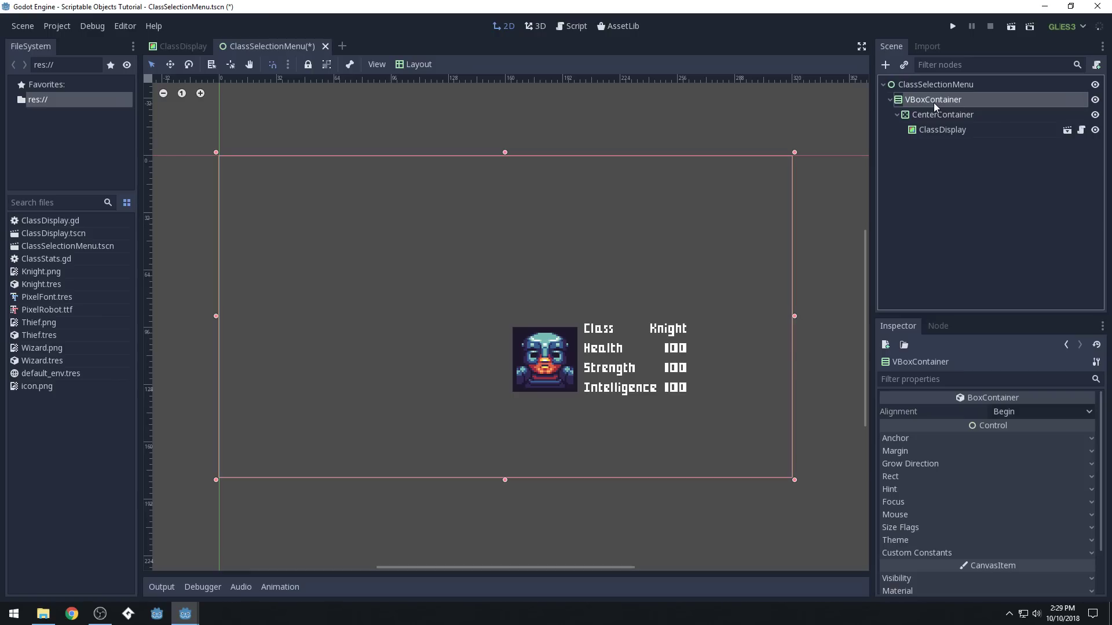
Add an HBoxContainer under the VBoxContainer.
click(886, 69)
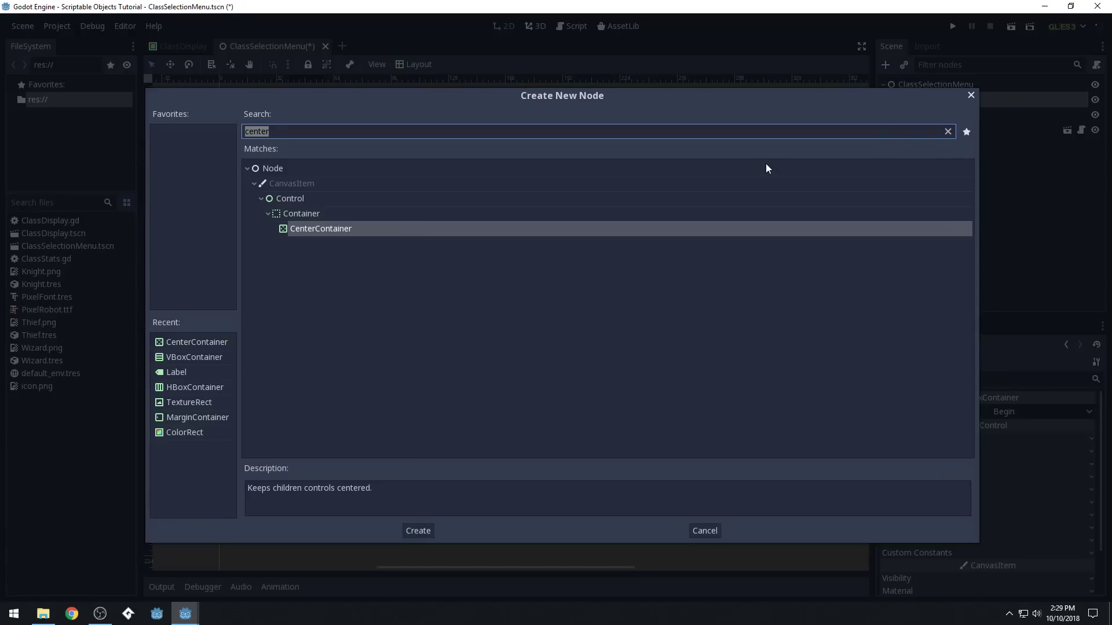
text(hbox)
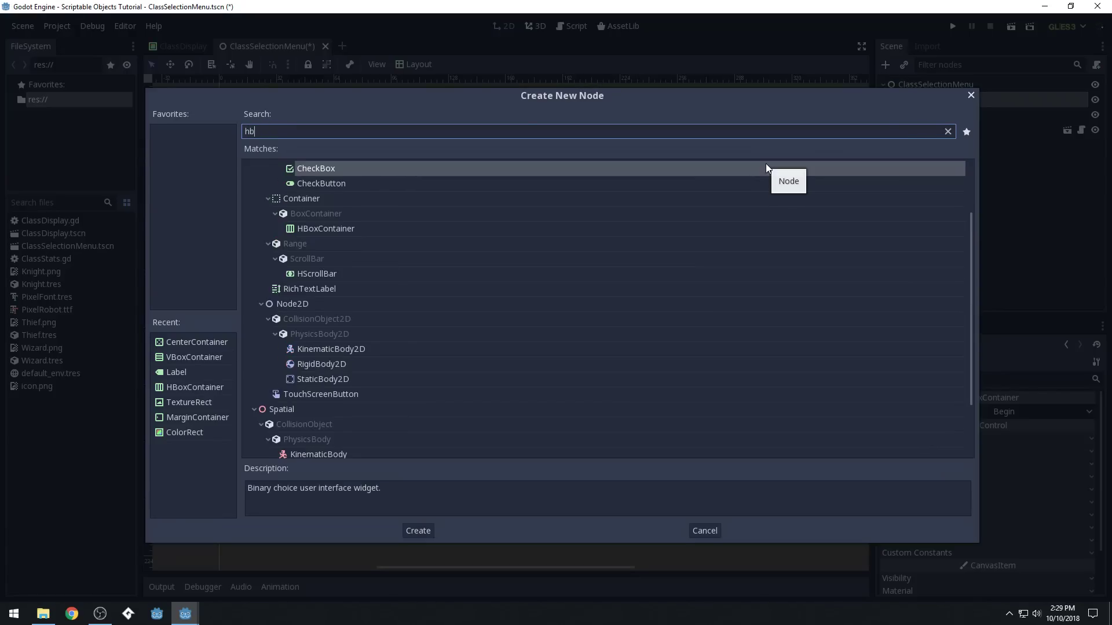
key(Down)
key(Down)
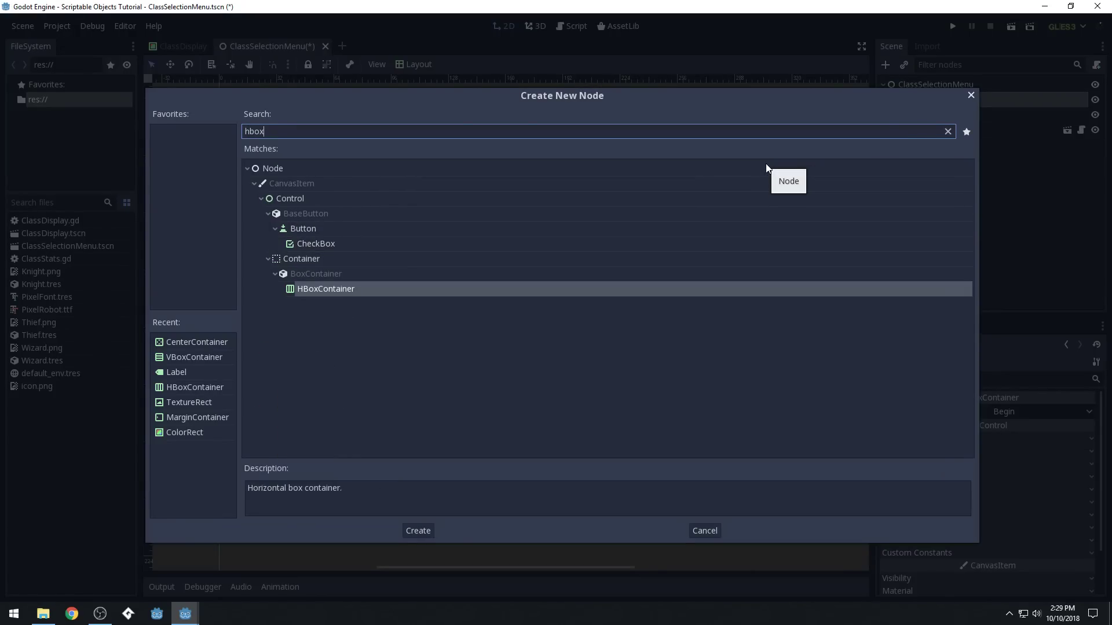
key(Return)
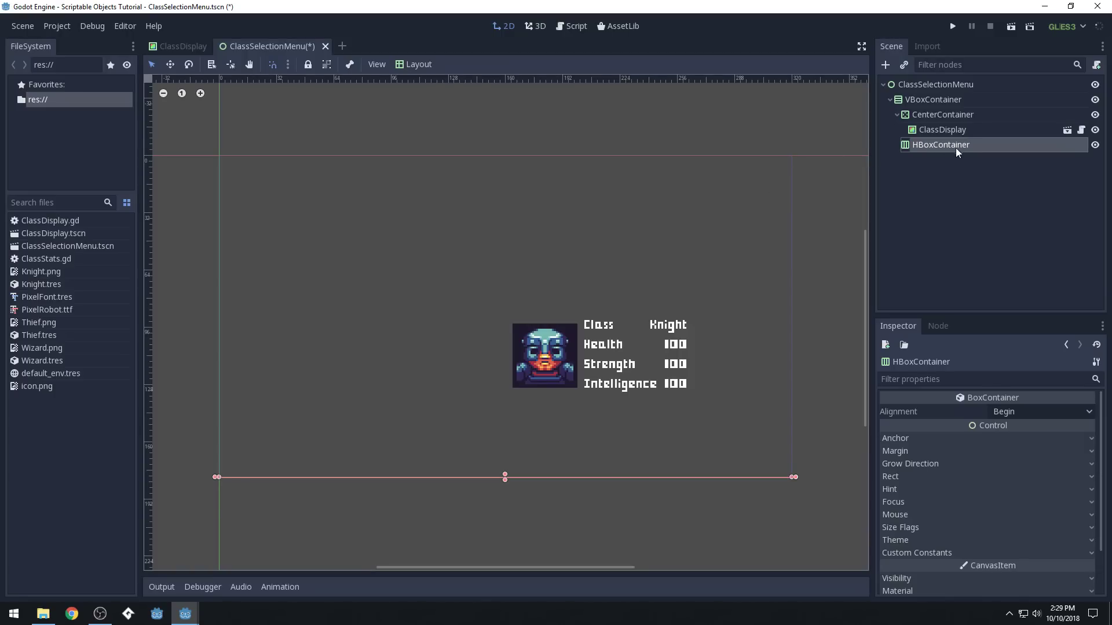
Search the node types for 'texture' to add a TextureButton.
click(888, 68)
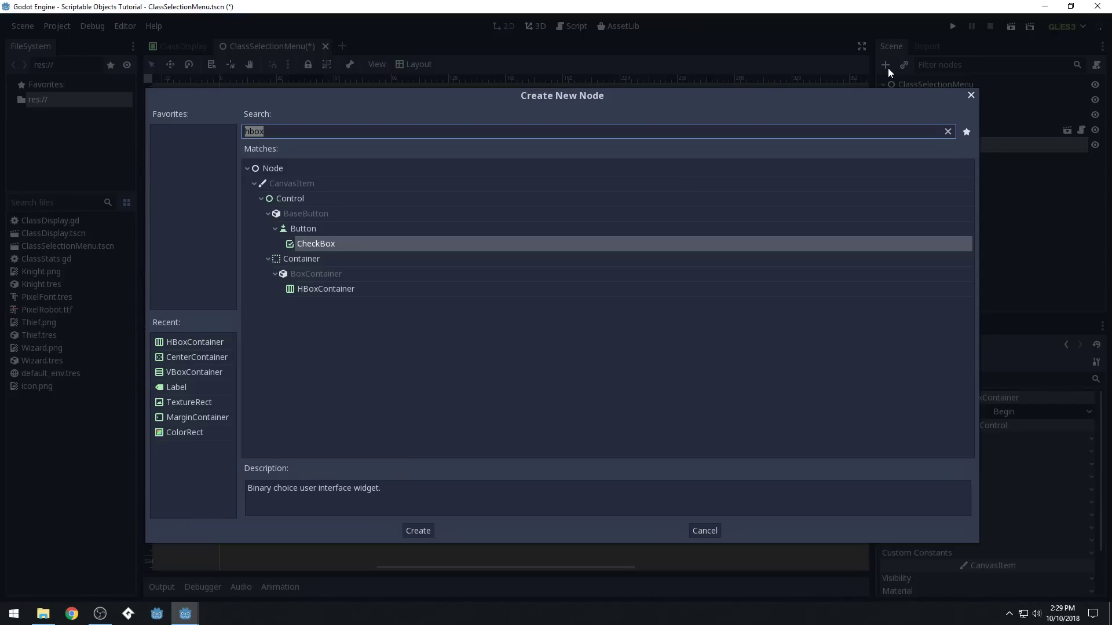
text(texture)
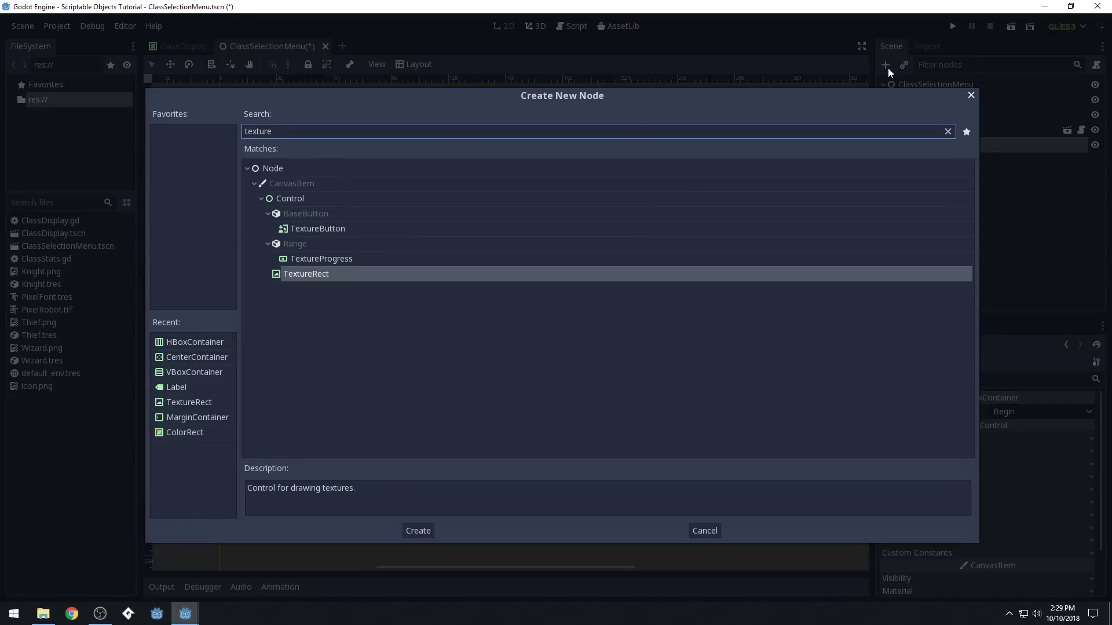
key(Up)
key(Up)
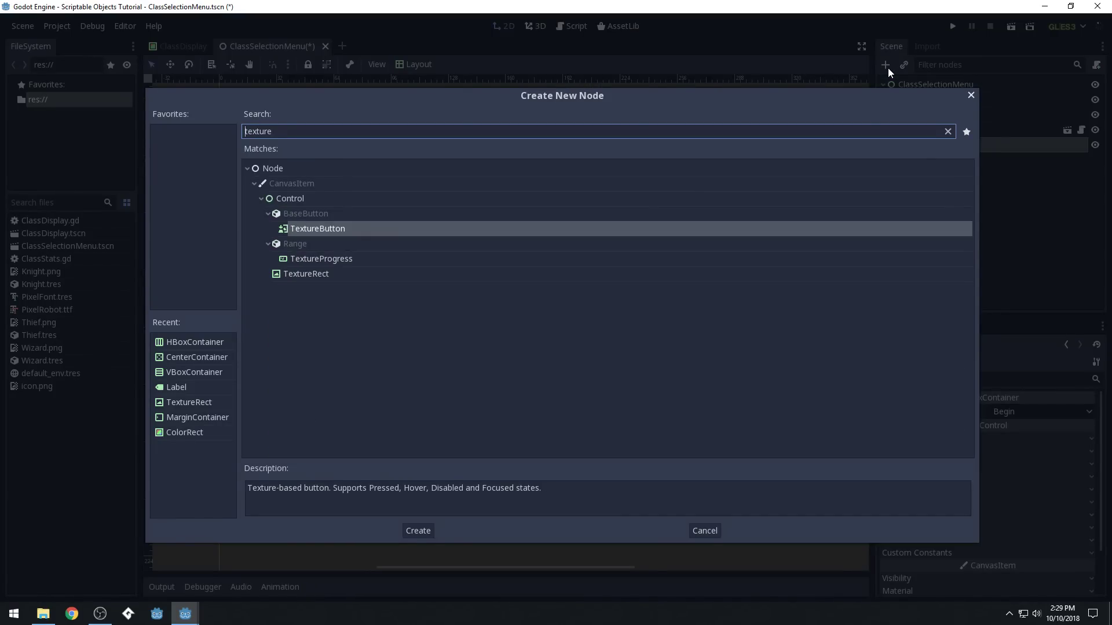
Create a TextureButton under the HBoxContainer named KnightButton.
key(Return)
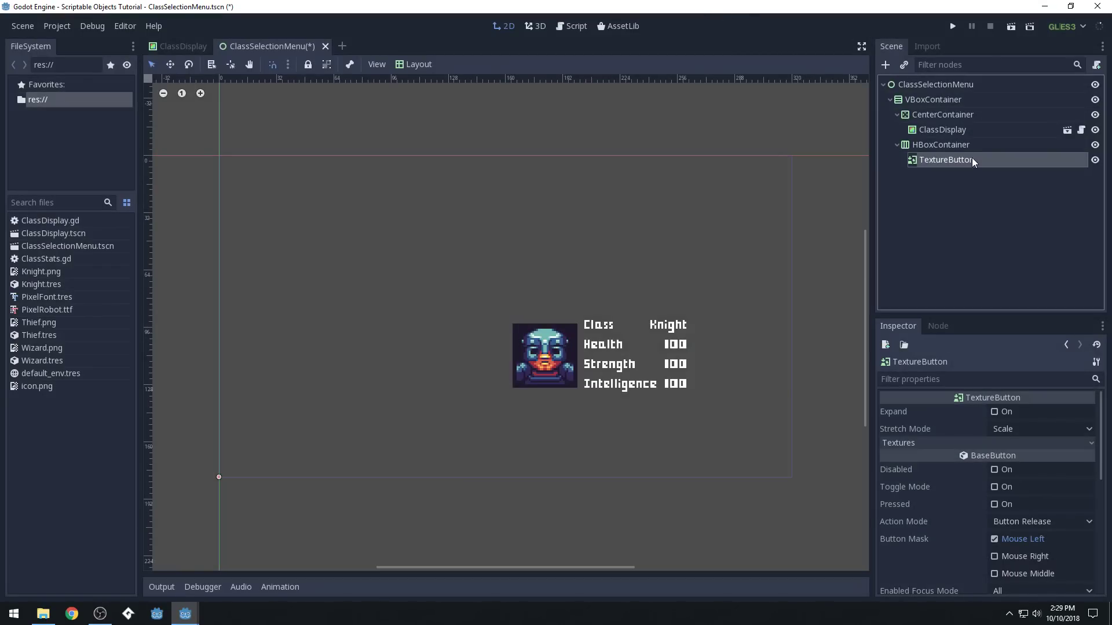
double_click(972, 158)
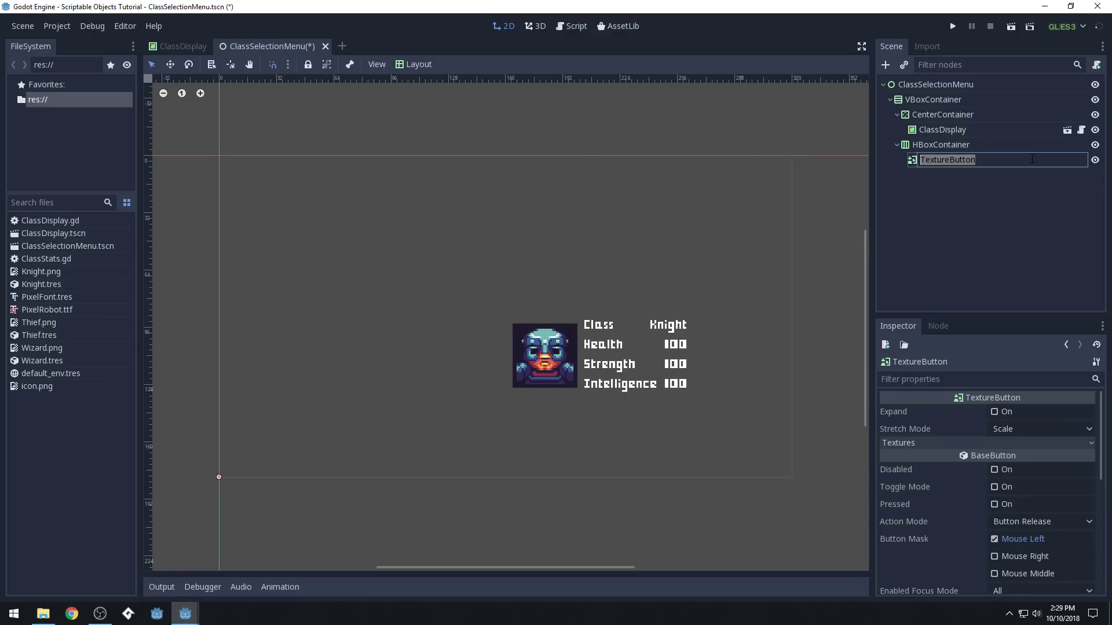
text(KnightButton)
key(Return)
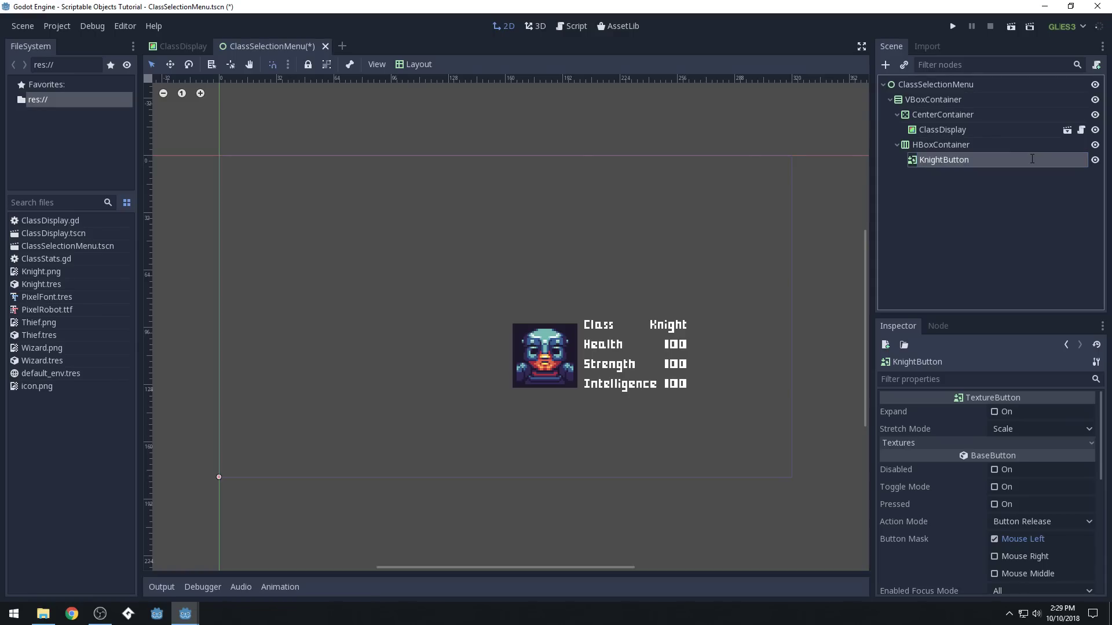
Duplicate KnightButton twice and rename the copies WizardButton and ThiefButton.
click(965, 151)
click(965, 157)
key(ctrl+d)
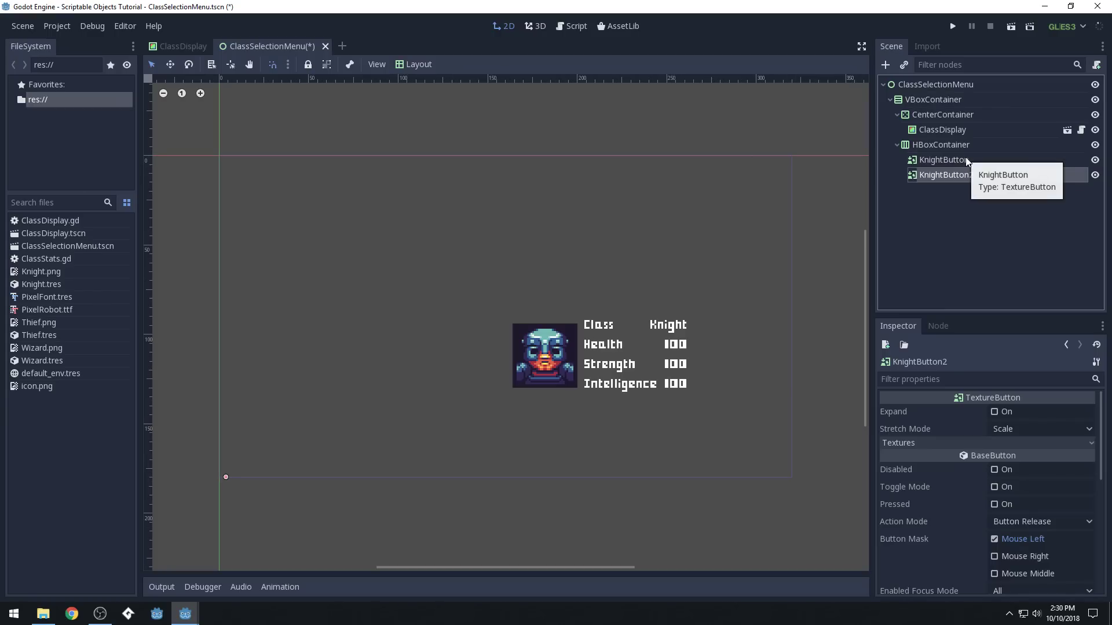
key(ctrl+d)
double_click(954, 176)
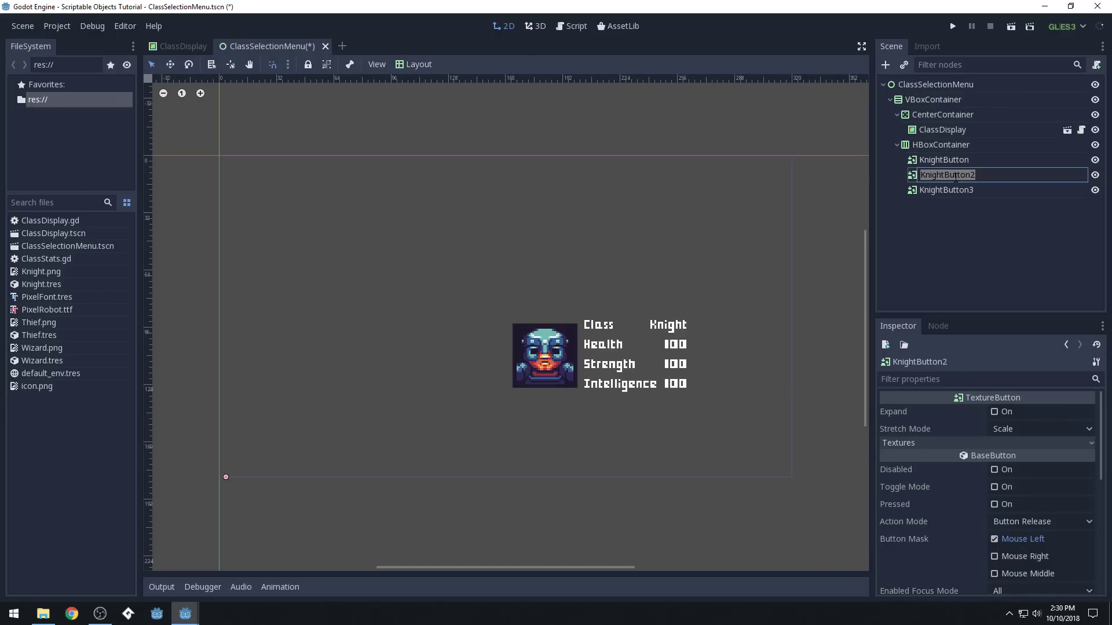
text(WizardButton)
key(Return)
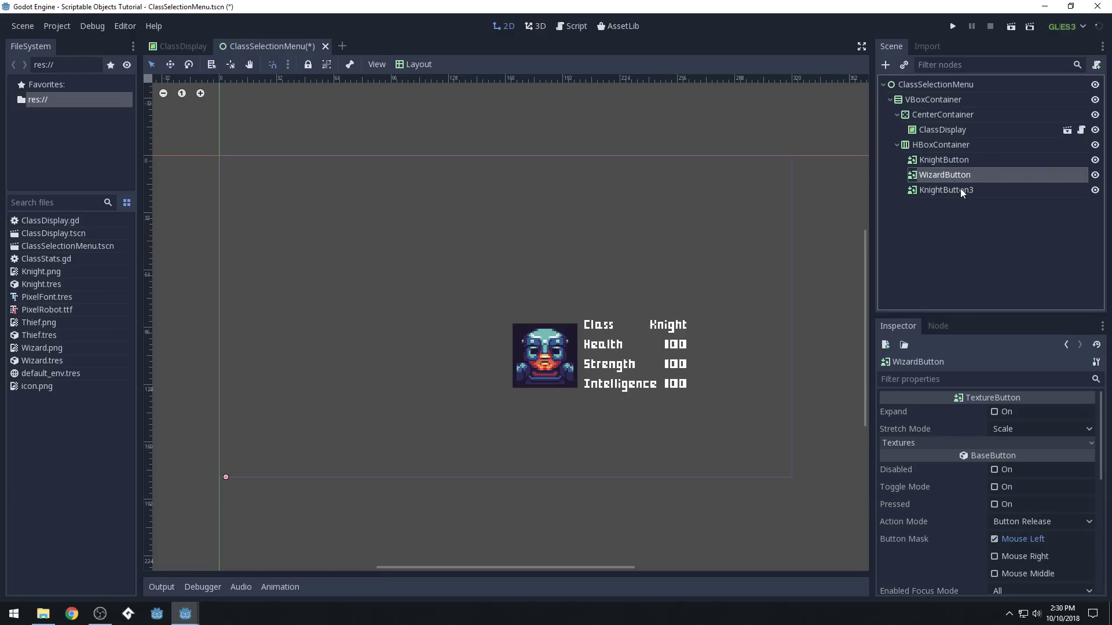
double_click(960, 189)
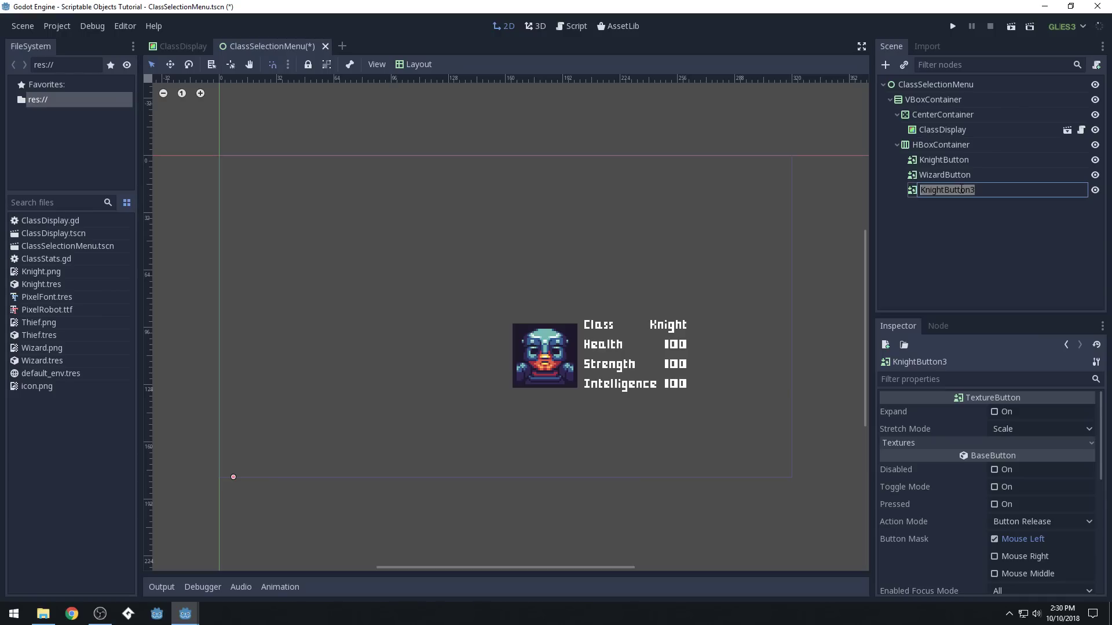
text(ThiefButton)
key(Return)
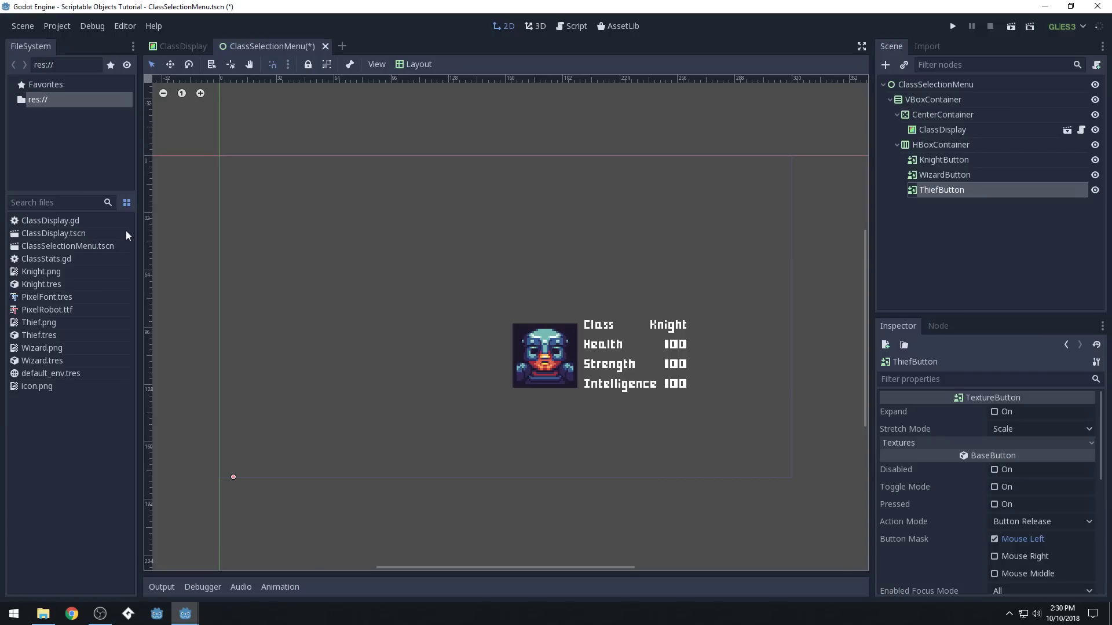
Drop Wizard.png into KnightButton's Textures > Normal slot as a first try.
click(947, 161)
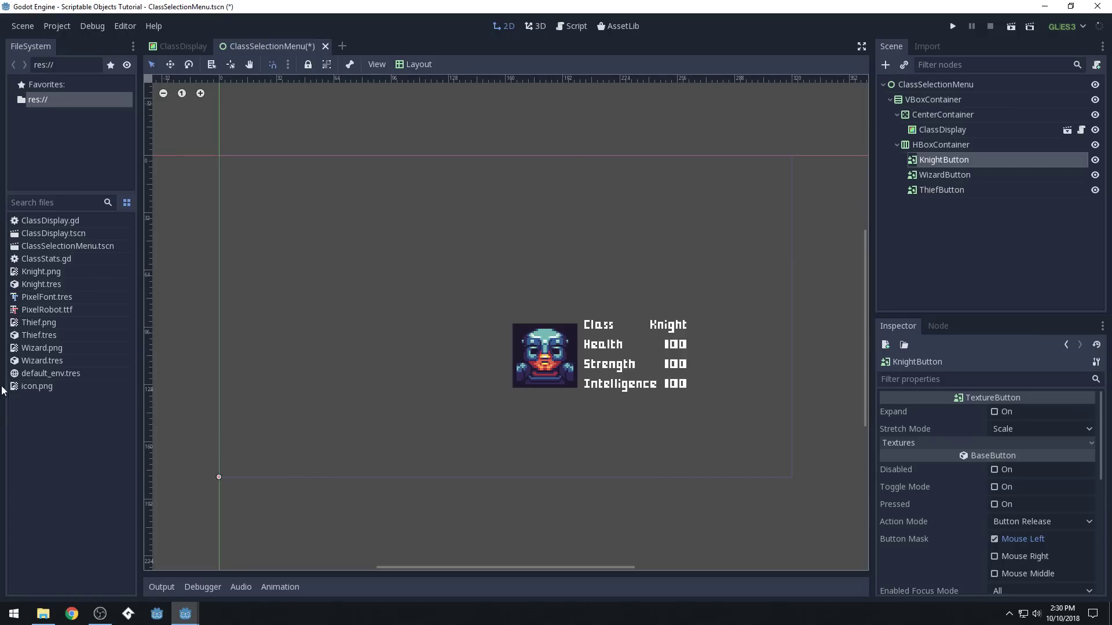
click(47, 352)
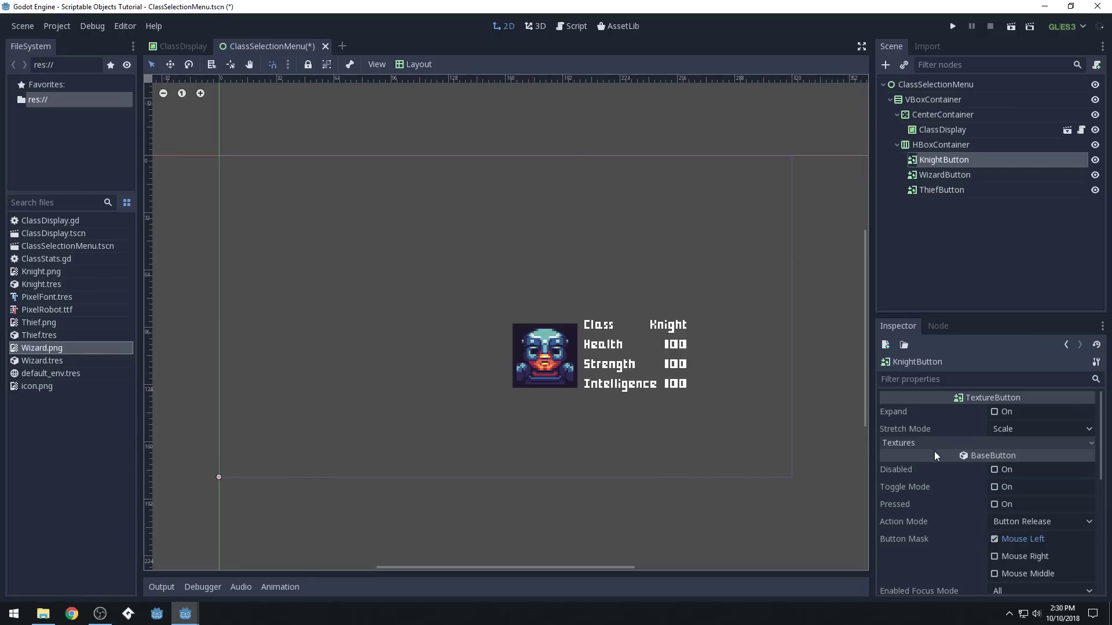
scroll(944, 525, down, 10)
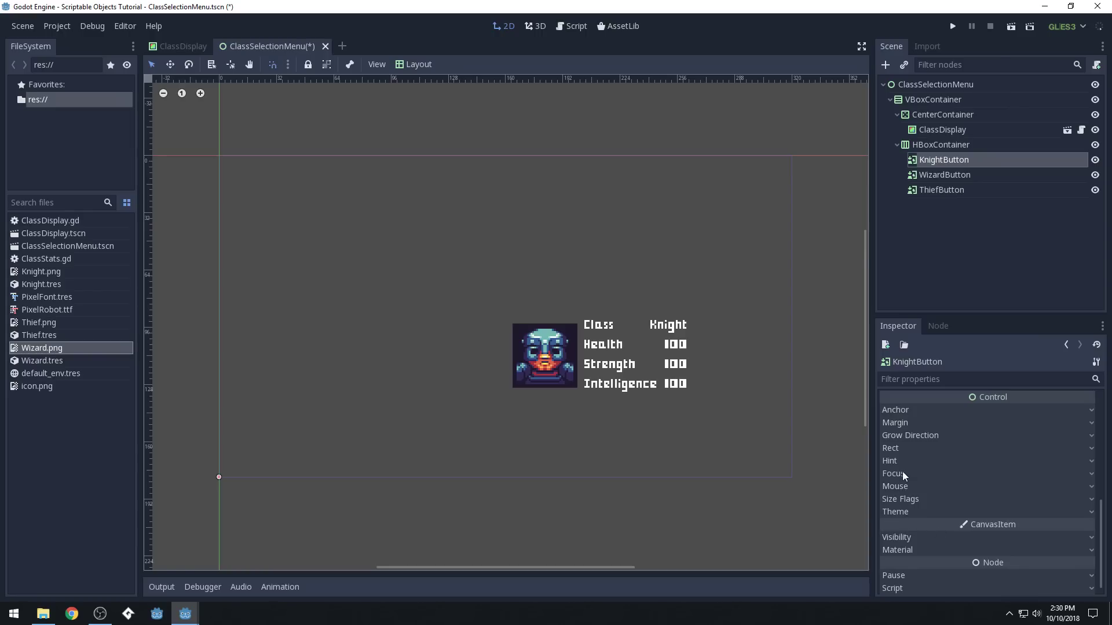
scroll(926, 452, up, 8)
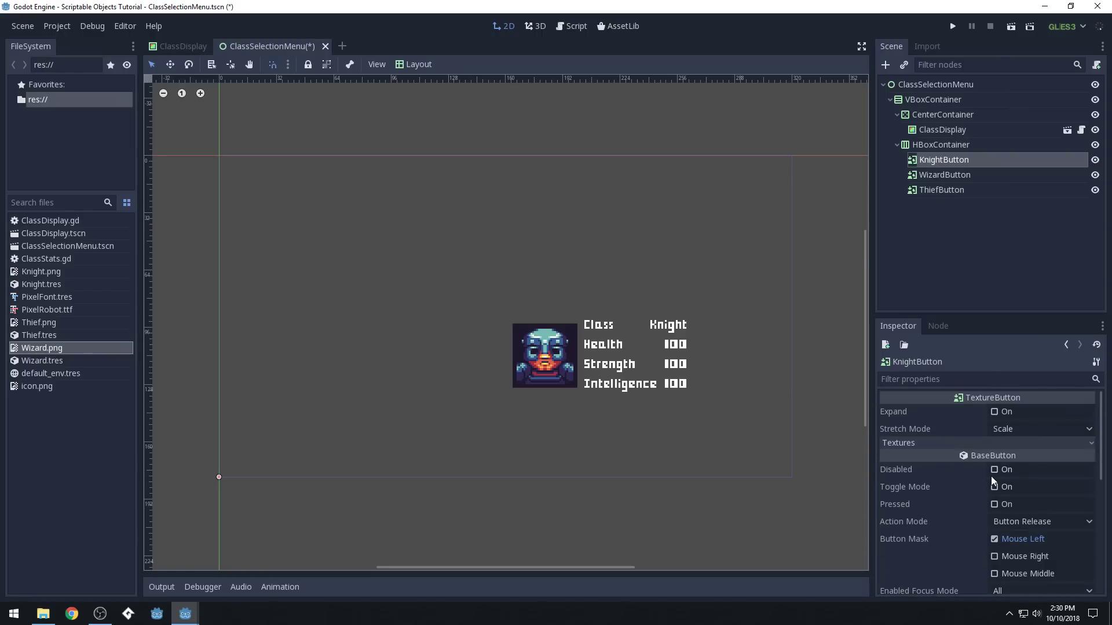
click(997, 444)
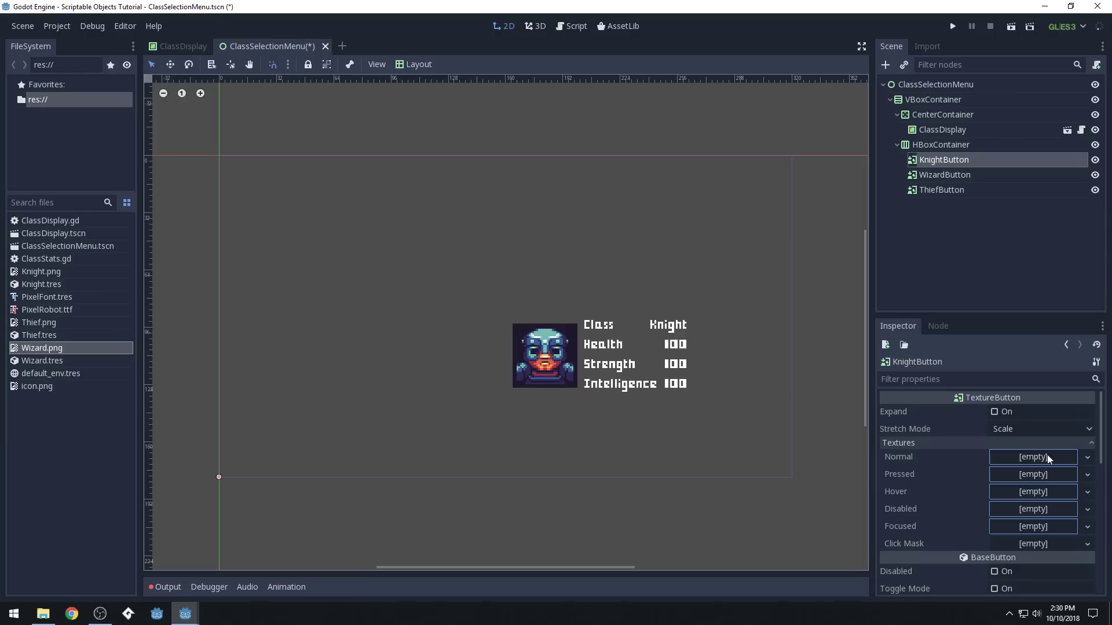
drag(1047, 454, 1047, 454)
click(958, 175)
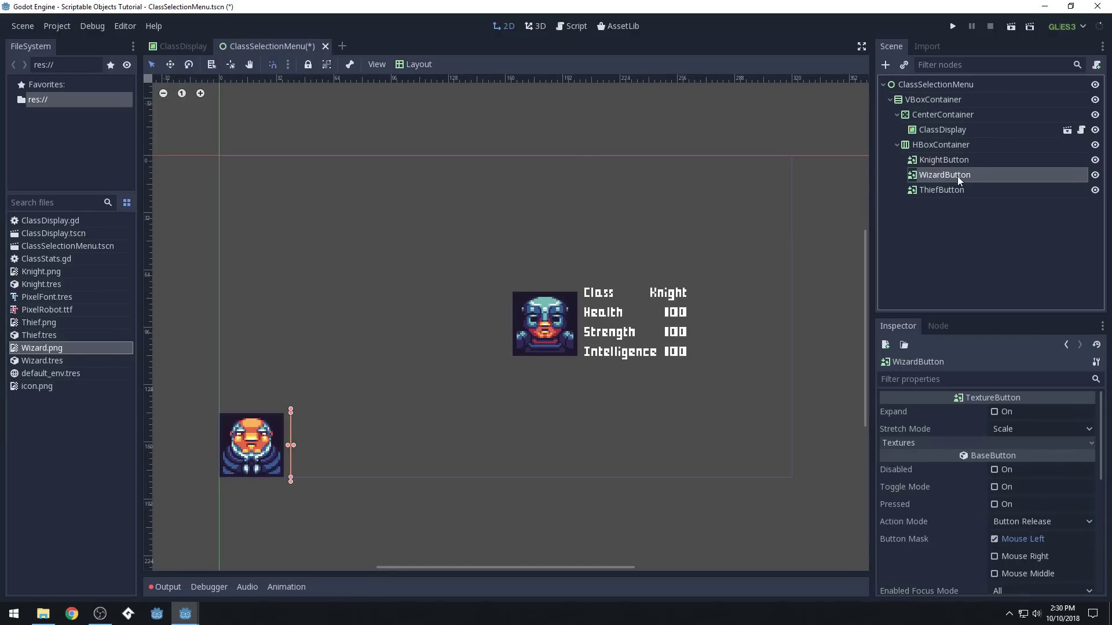
click(953, 161)
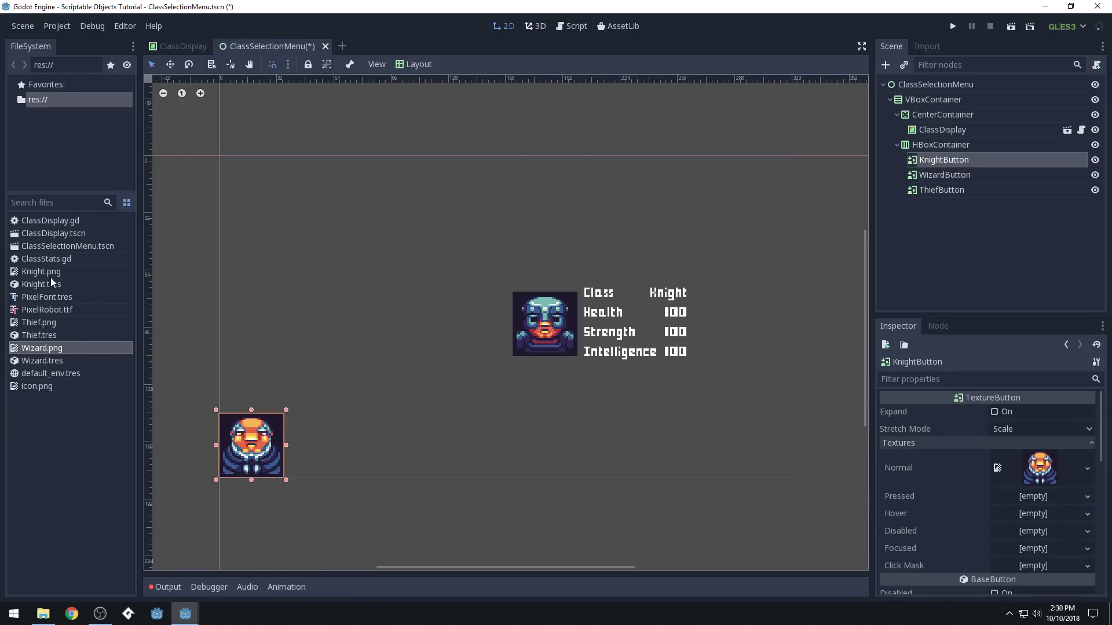
Filter files by .png and give KnightButton, WizardButton and ThiefButton their matching portraits as Normal textures.
click(58, 201)
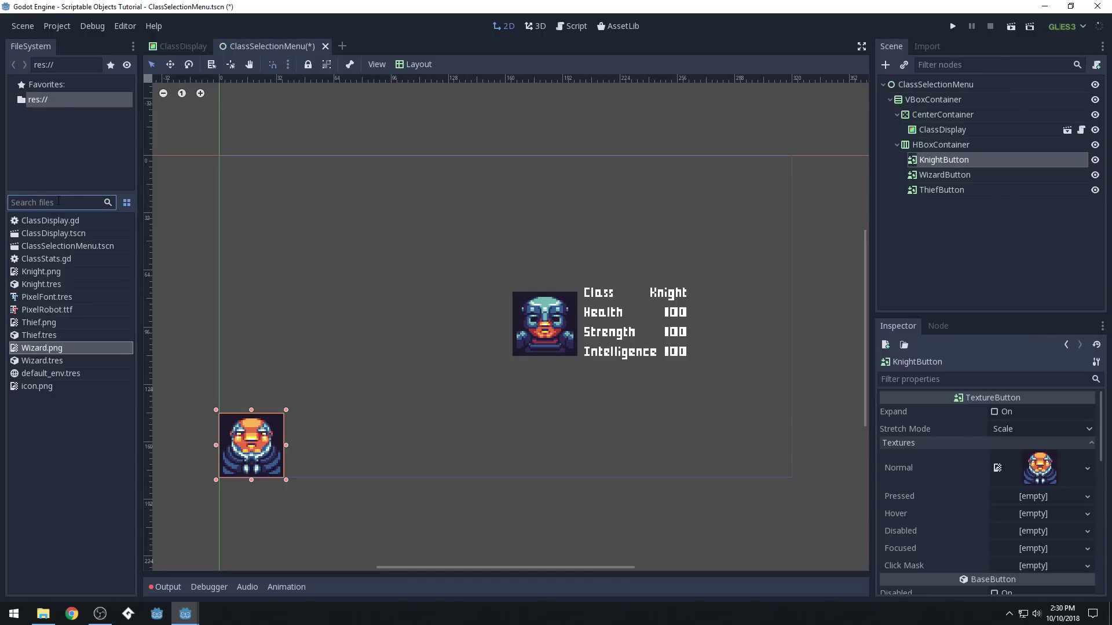
text(.png)
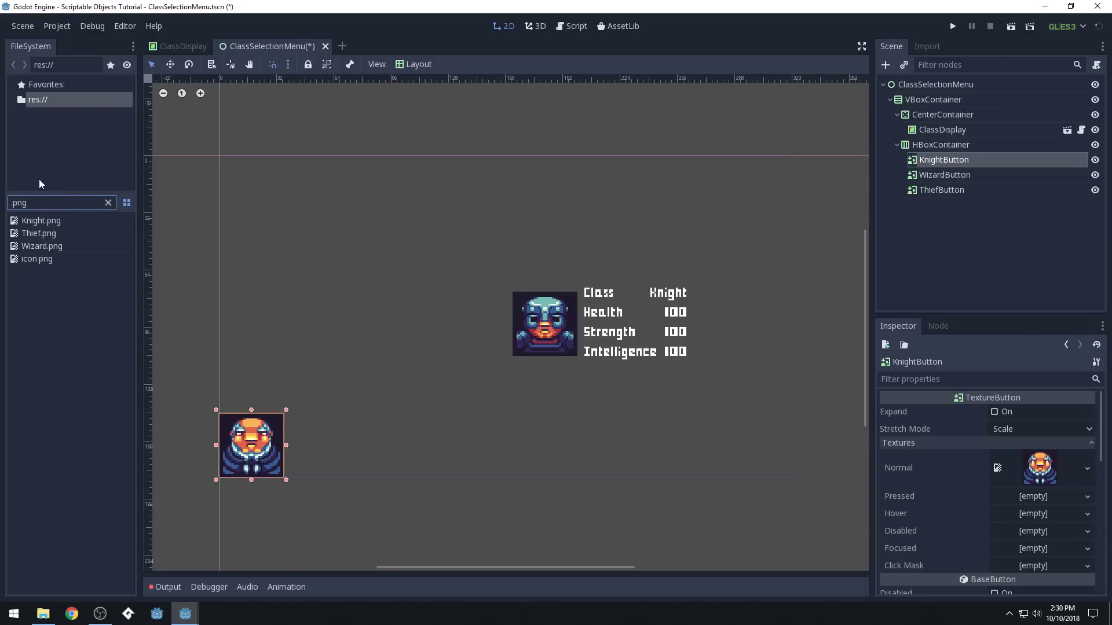
drag(40, 221, 1053, 473)
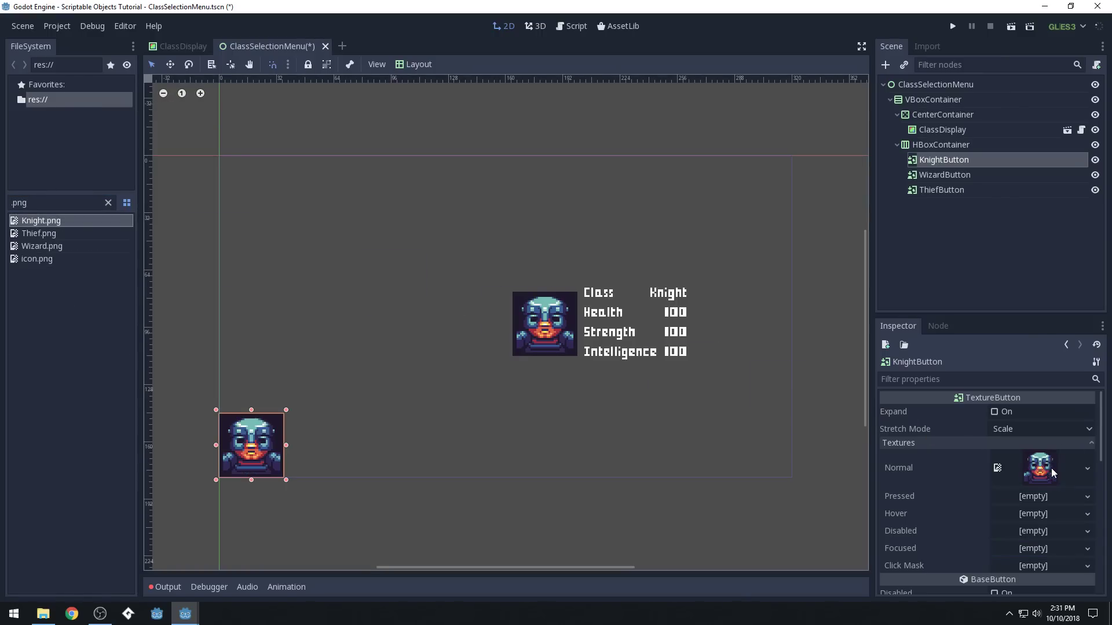
click(950, 176)
drag(43, 251, 1047, 462)
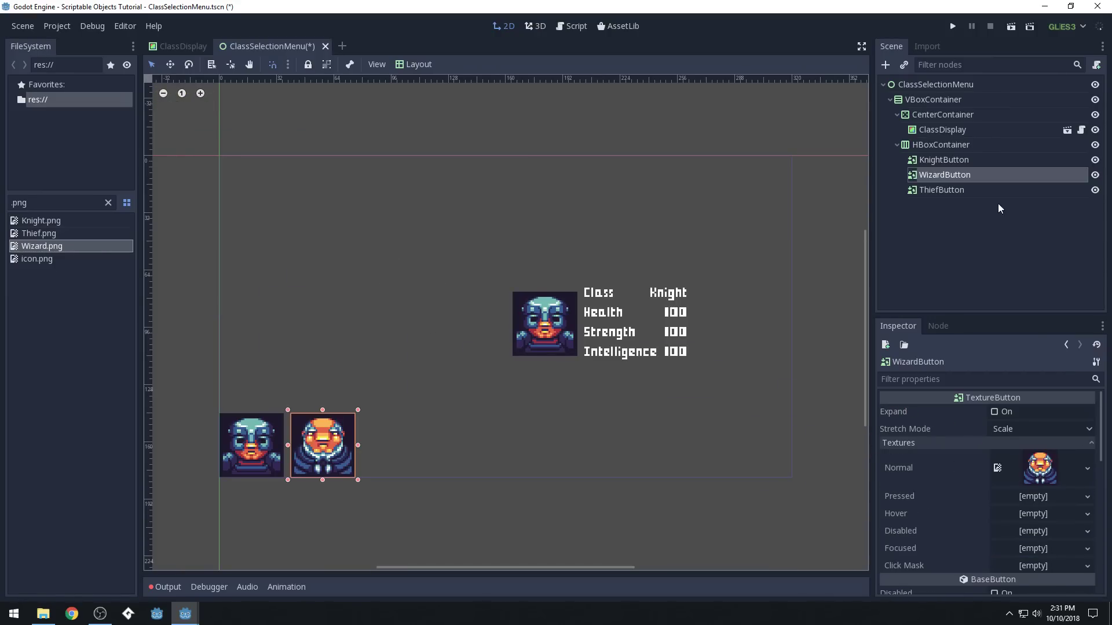
click(966, 192)
click(1007, 443)
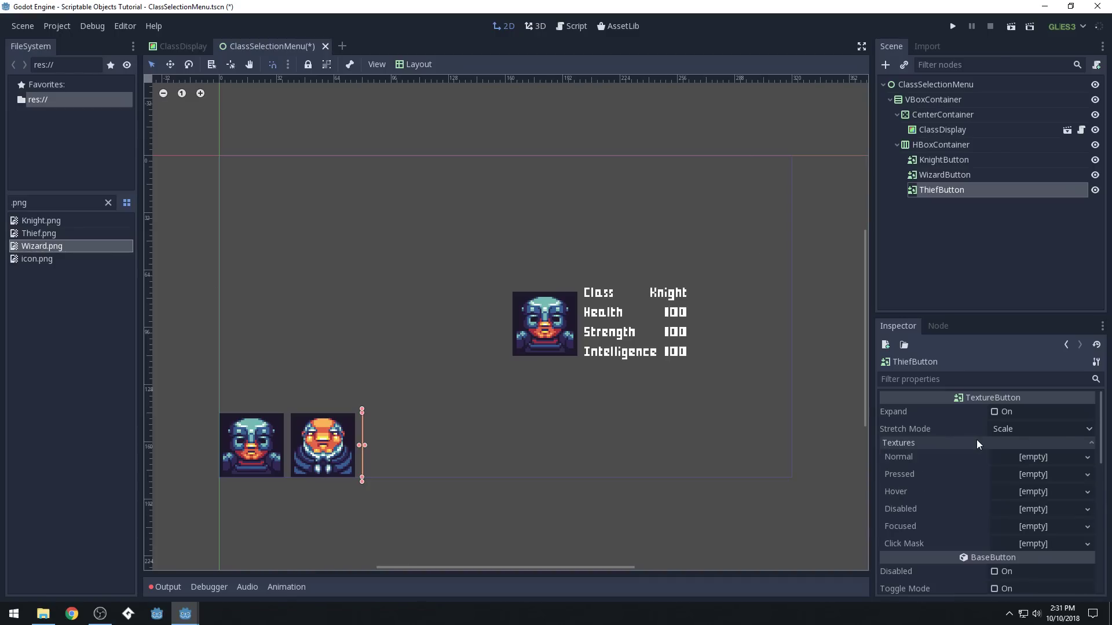
drag(40, 233, 1037, 460)
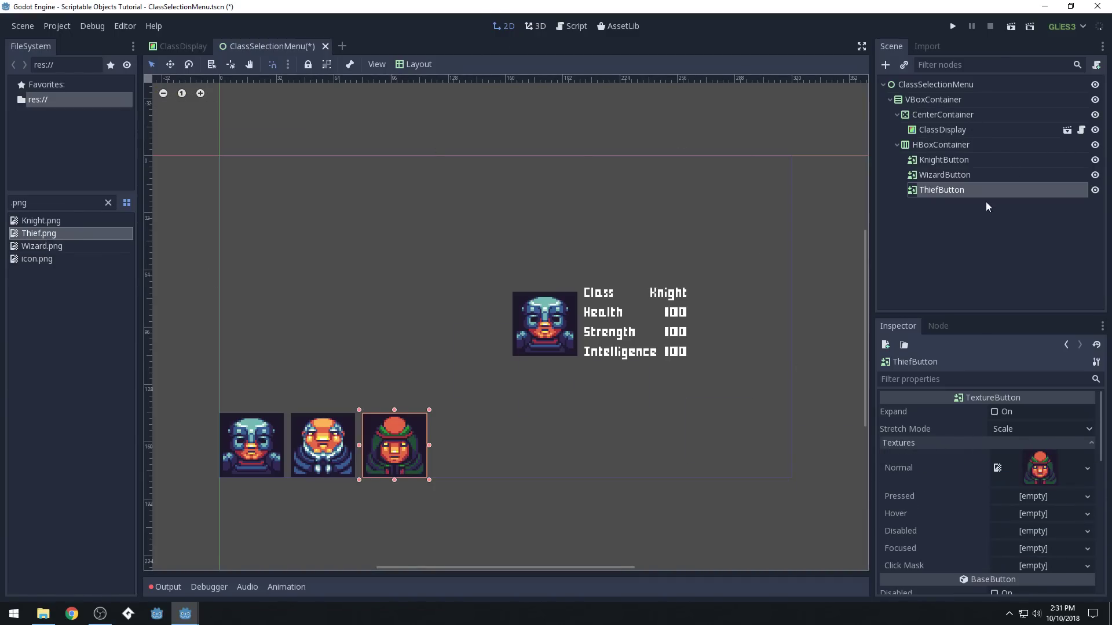
click(943, 162)
click(946, 147)
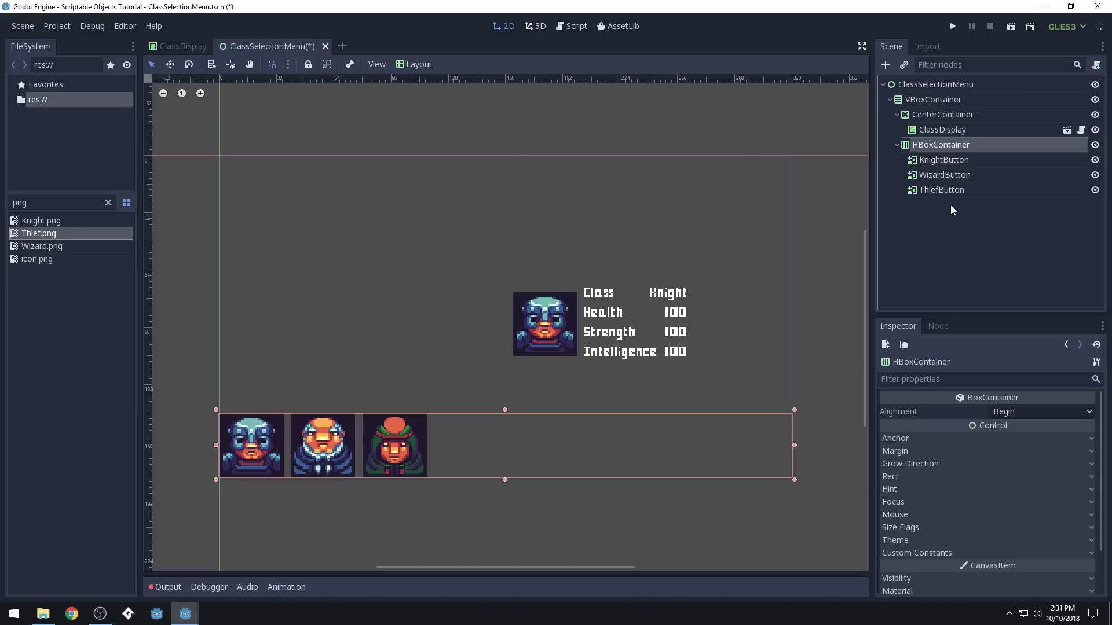
Add a CenterContainer under the HBoxContainer and move KnightButton into it.
click(954, 159)
click(954, 146)
click(953, 162)
click(953, 171)
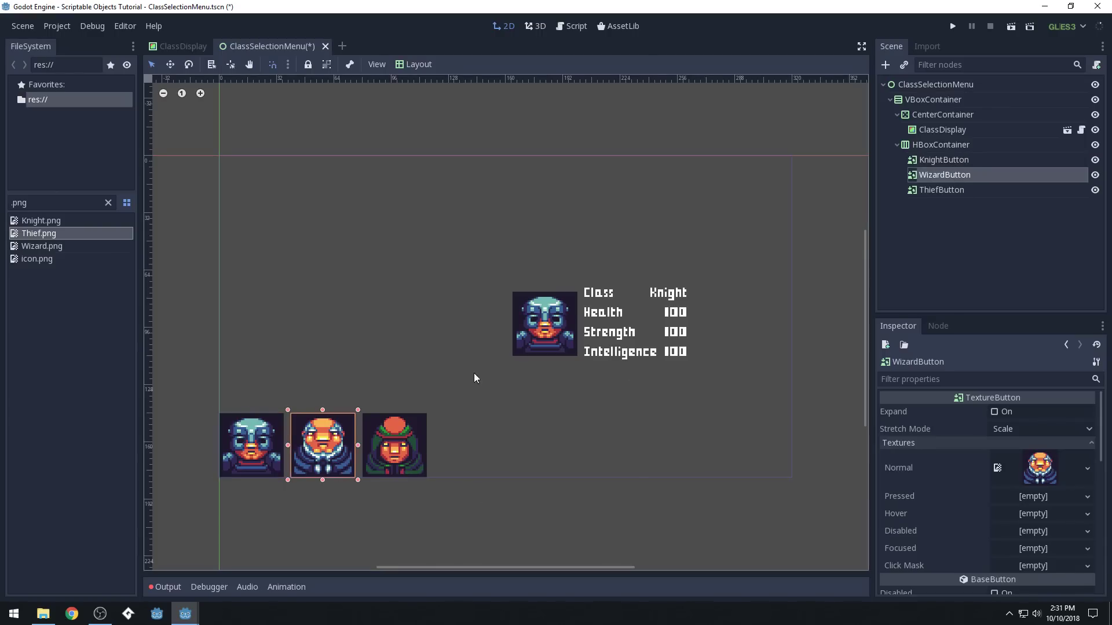
click(947, 150)
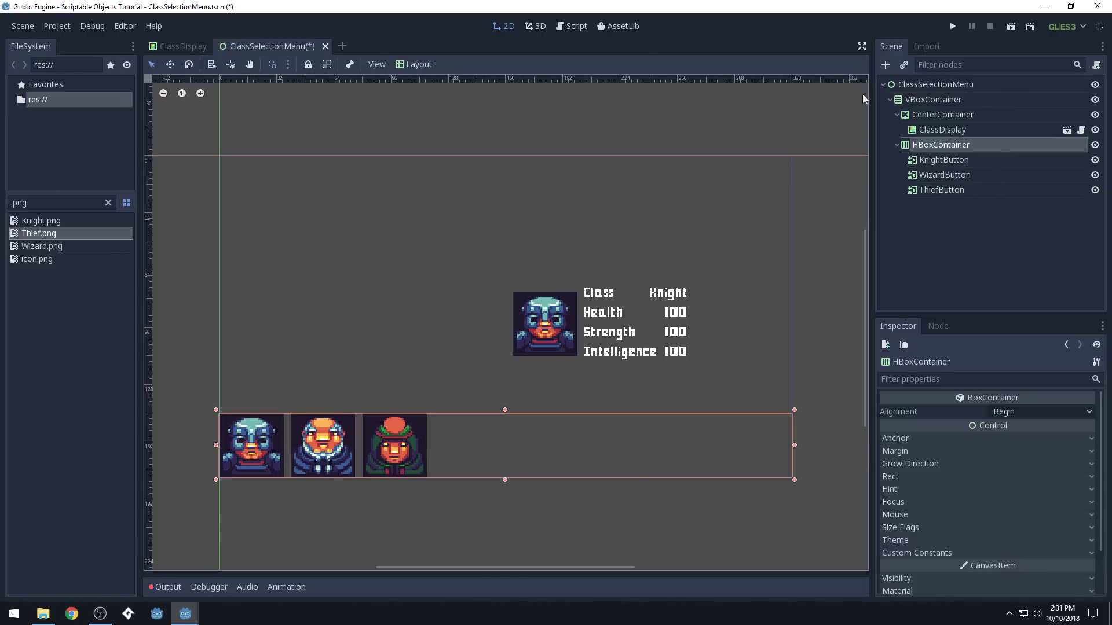
click(885, 65)
text(center)
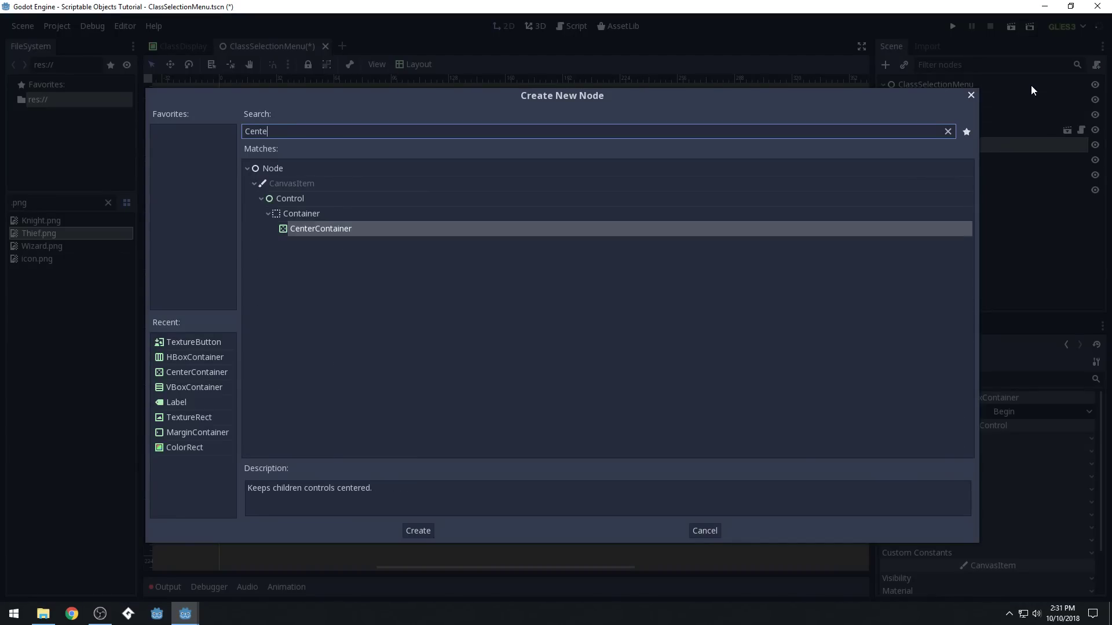
key(Return)
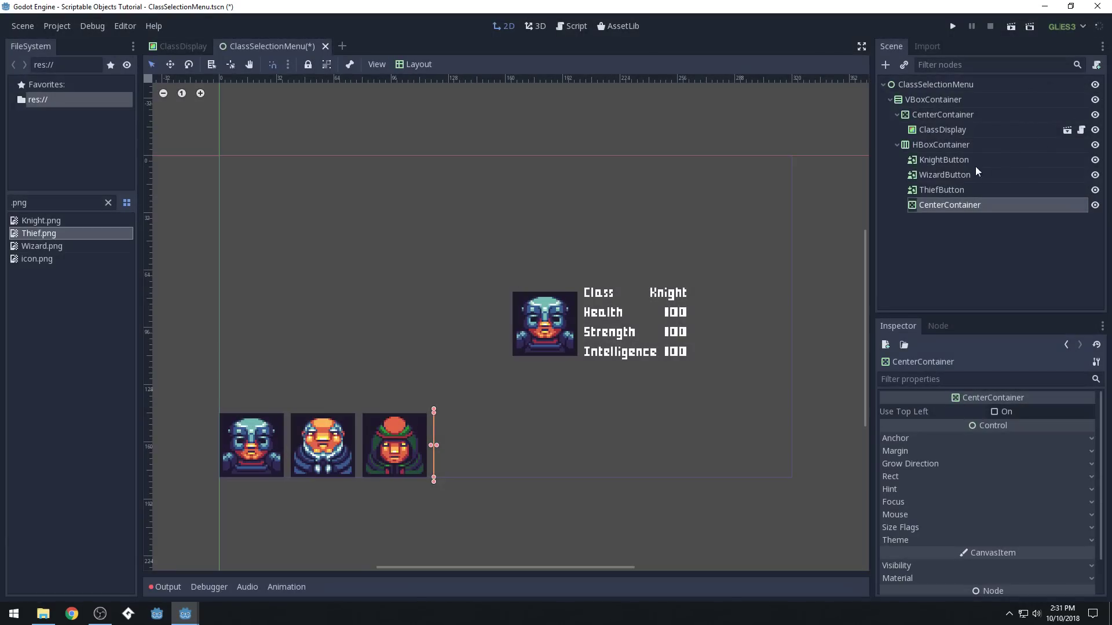
drag(956, 206, 944, 158)
click(936, 174)
click(940, 161)
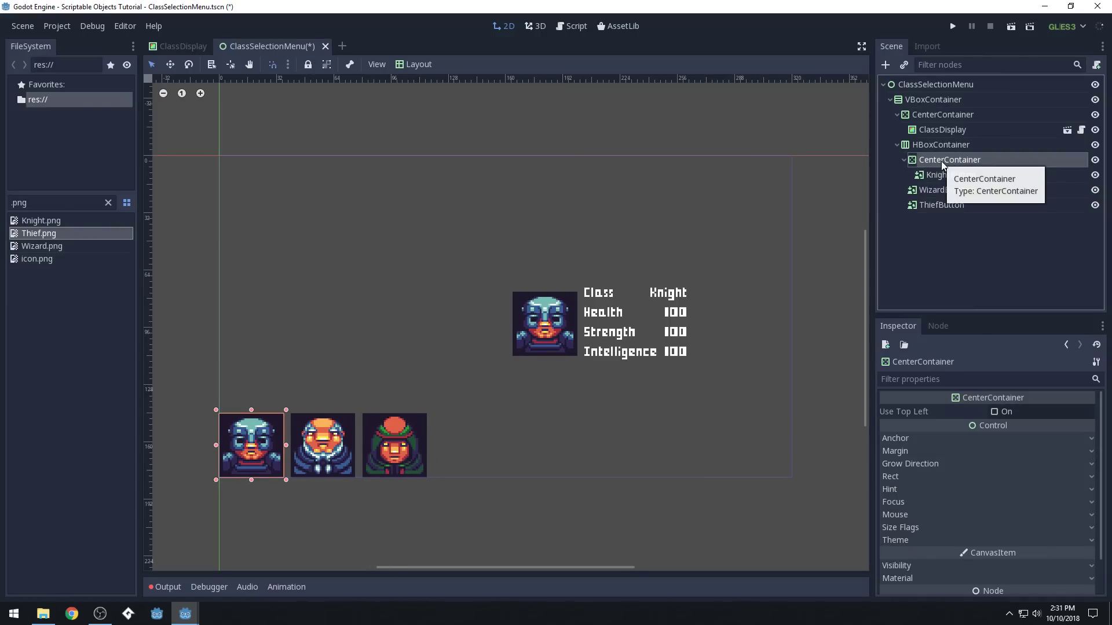
click(947, 144)
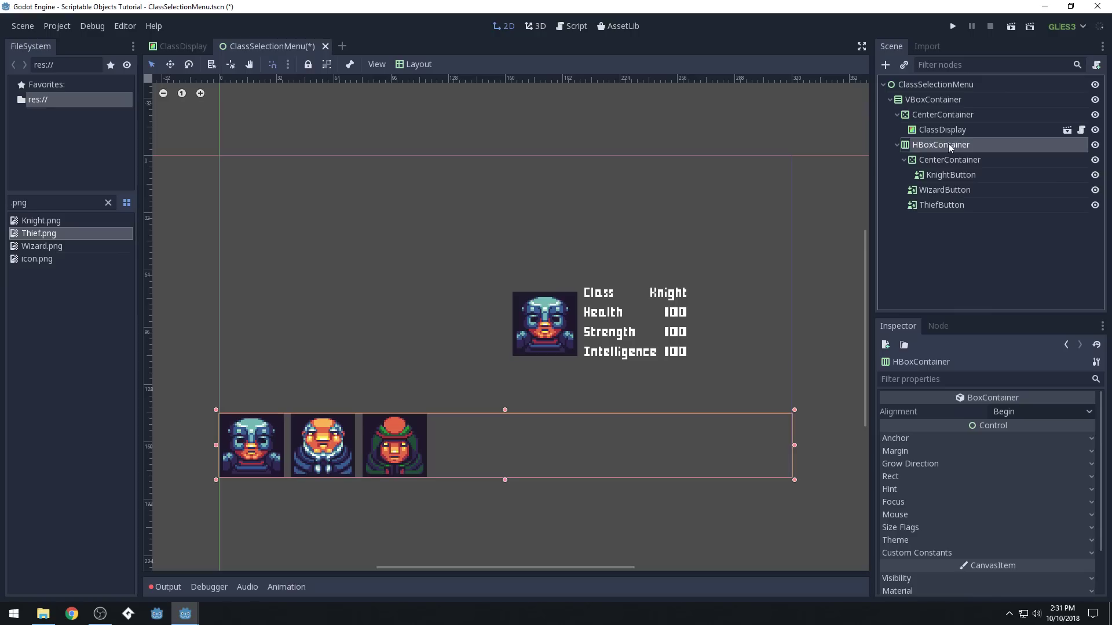
click(950, 161)
Tick Horizontal Expand in the CenterContainer's size flags.
scroll(979, 495, down, 2)
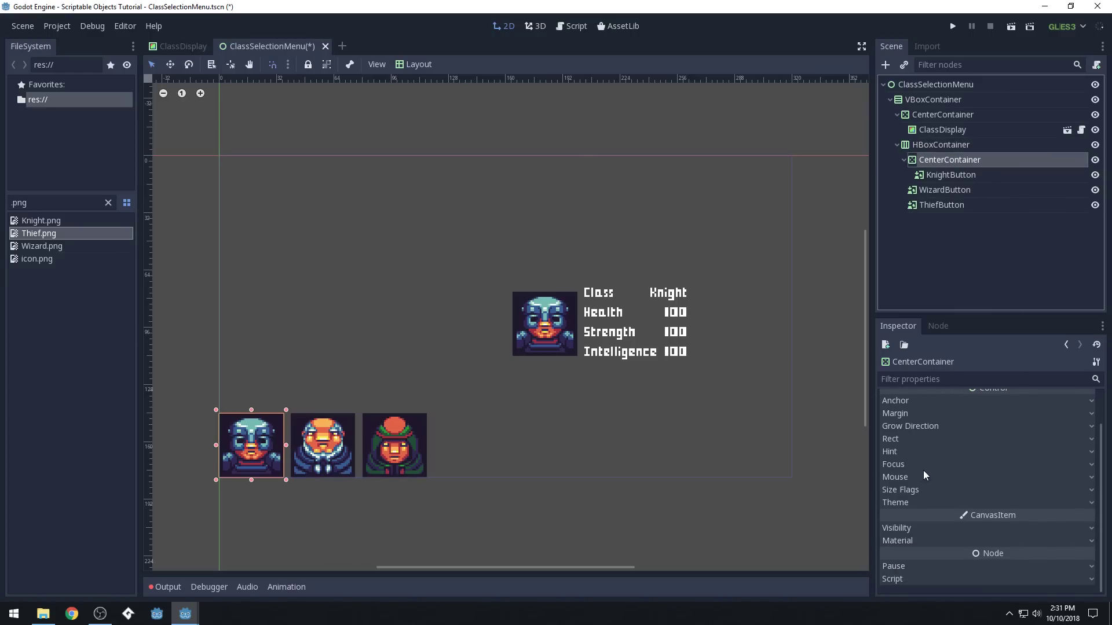
scroll(923, 472, up, 2)
scroll(936, 468, down, 2)
click(912, 490)
click(912, 490)
click(912, 490)
scroll(977, 475, down, 3)
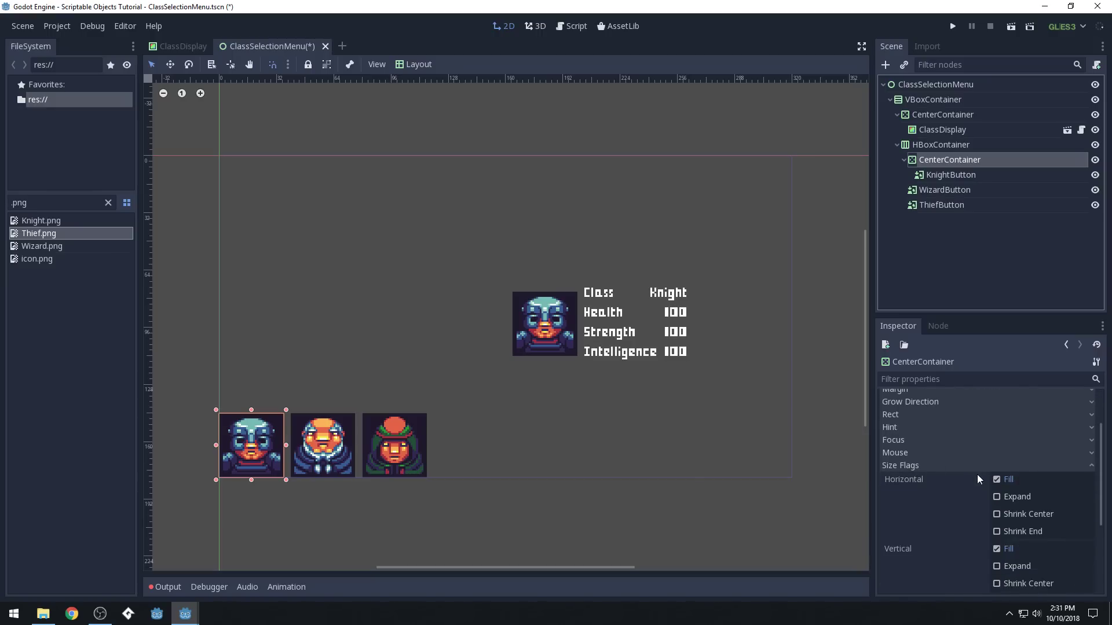
click(996, 473)
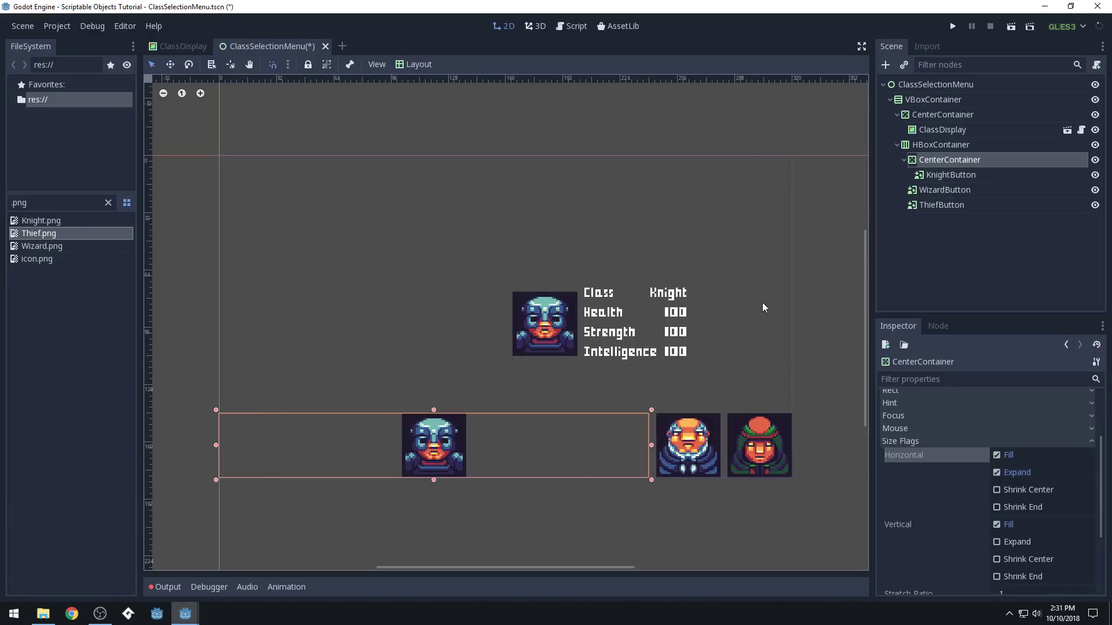
click(935, 145)
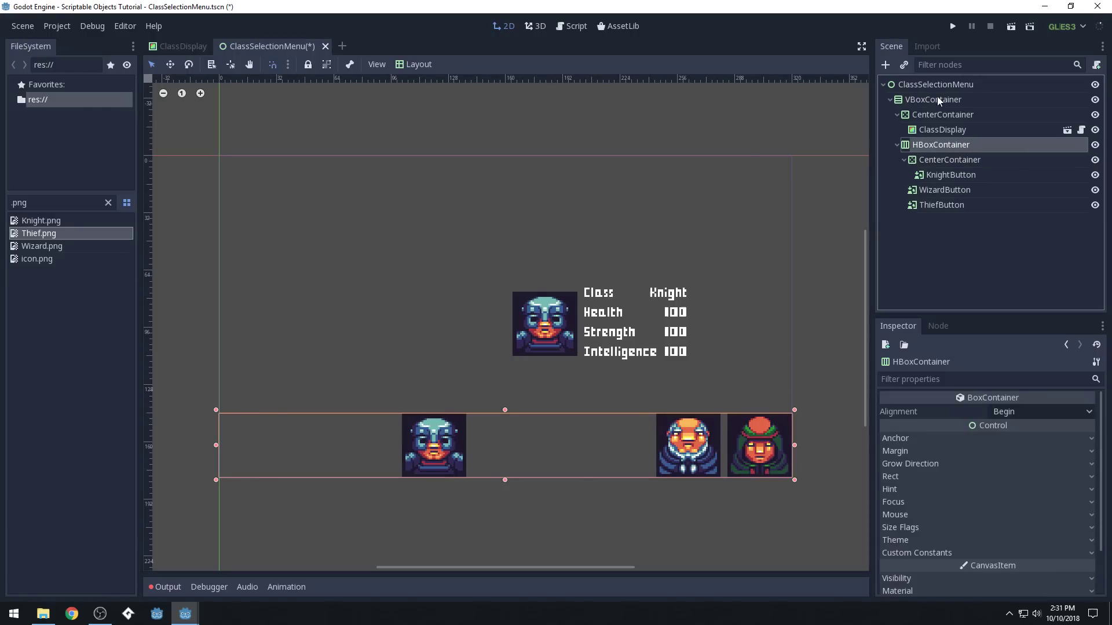
Add CenterContainer2 under the HBoxContainer and move WizardButton into it.
key(ctrl+a)
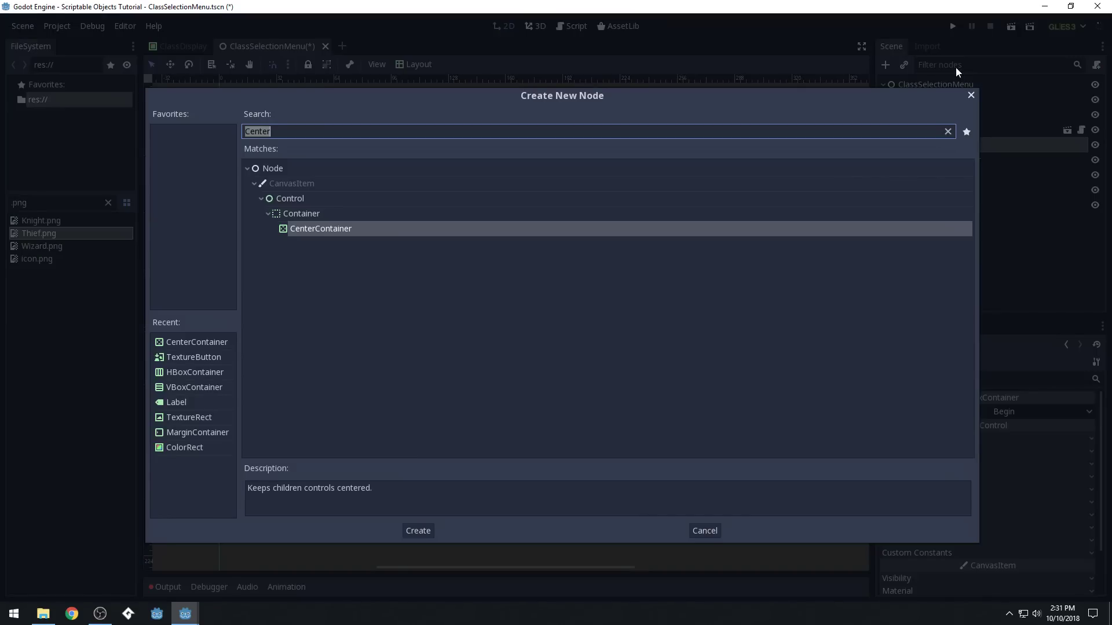
text(center)
key(Return)
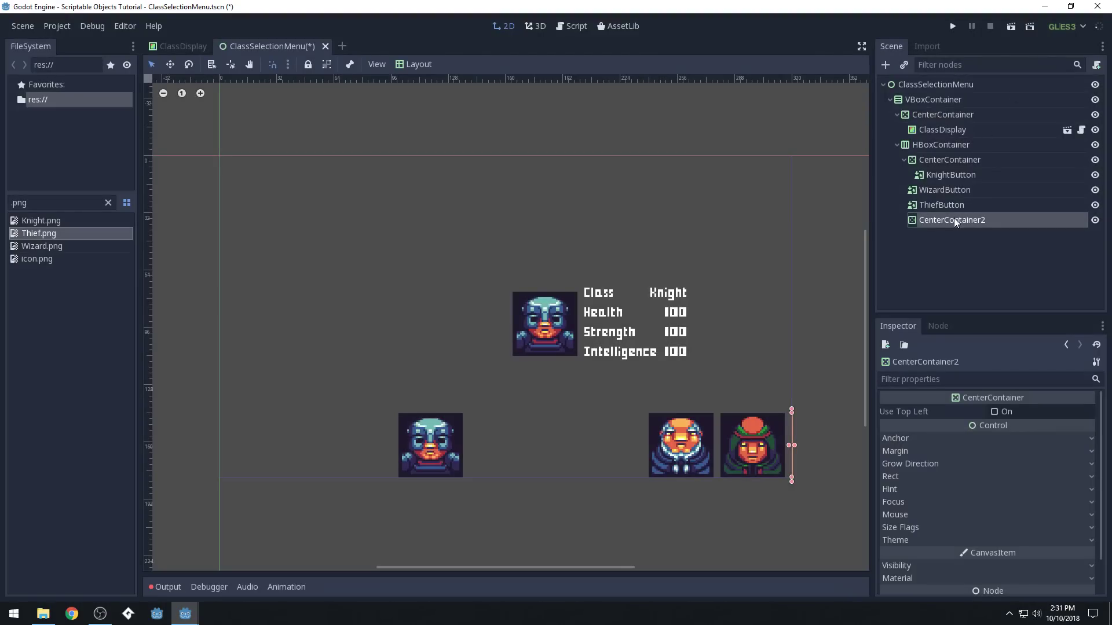
drag(953, 218, 953, 189)
click(943, 204)
click(954, 189)
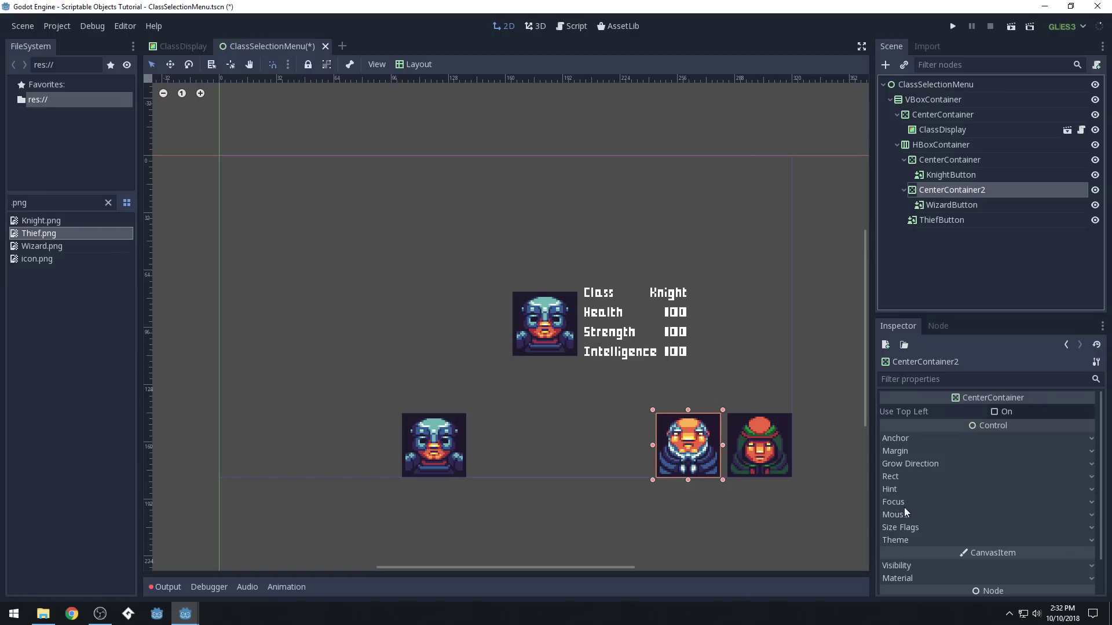
Tick Horizontal Expand for CenterContainer2 and collapse both container branches.
click(906, 524)
scroll(992, 548, down, 2)
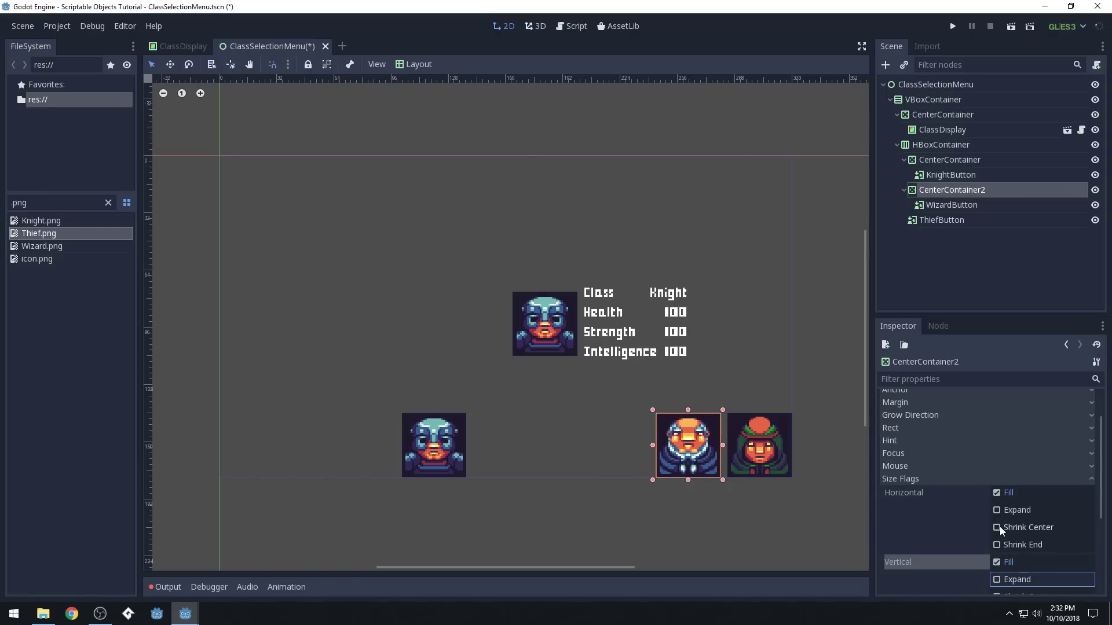
click(997, 510)
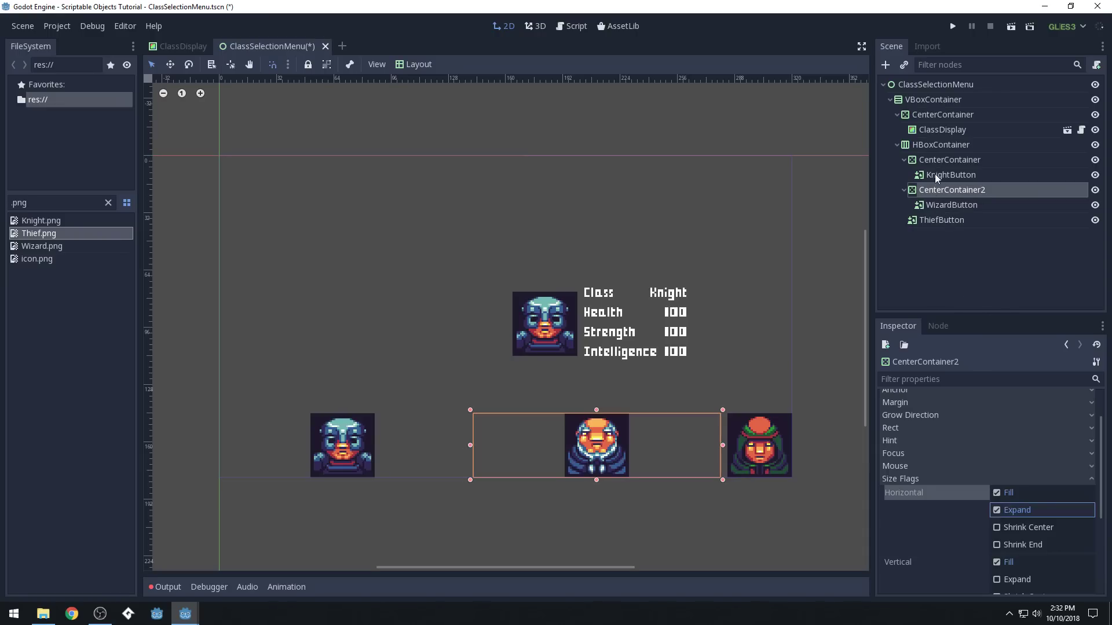
click(904, 160)
click(904, 175)
click(927, 146)
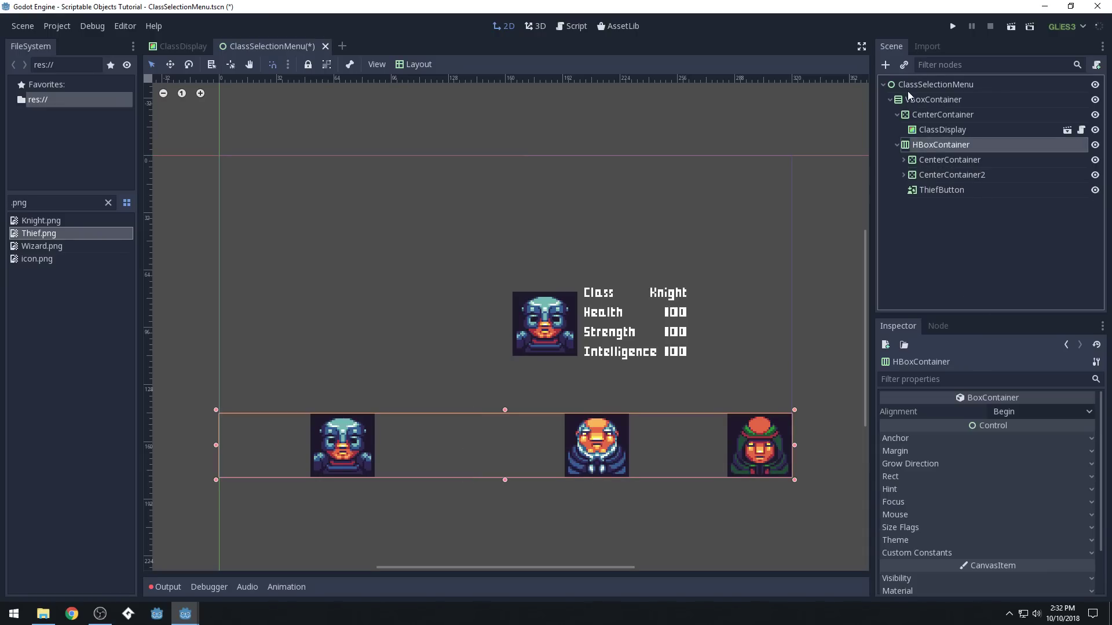
click(889, 67)
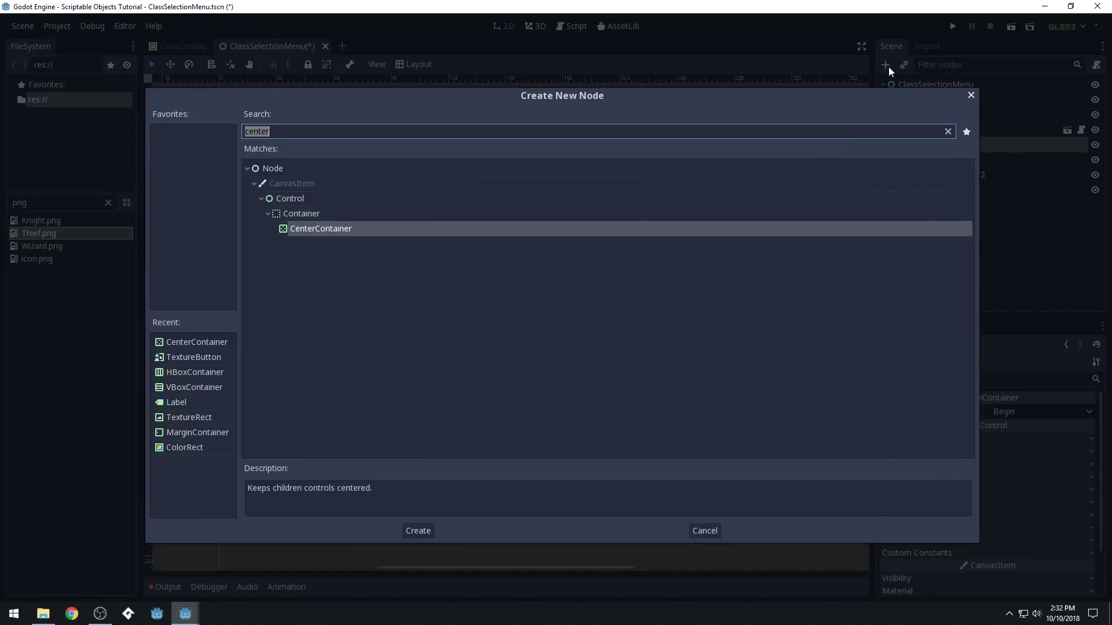
Add CenterContainer3, nest ThiefButton inside it, and set its horizontal size flag to Expand.
key(Return)
drag(943, 191, 953, 205)
click(957, 190)
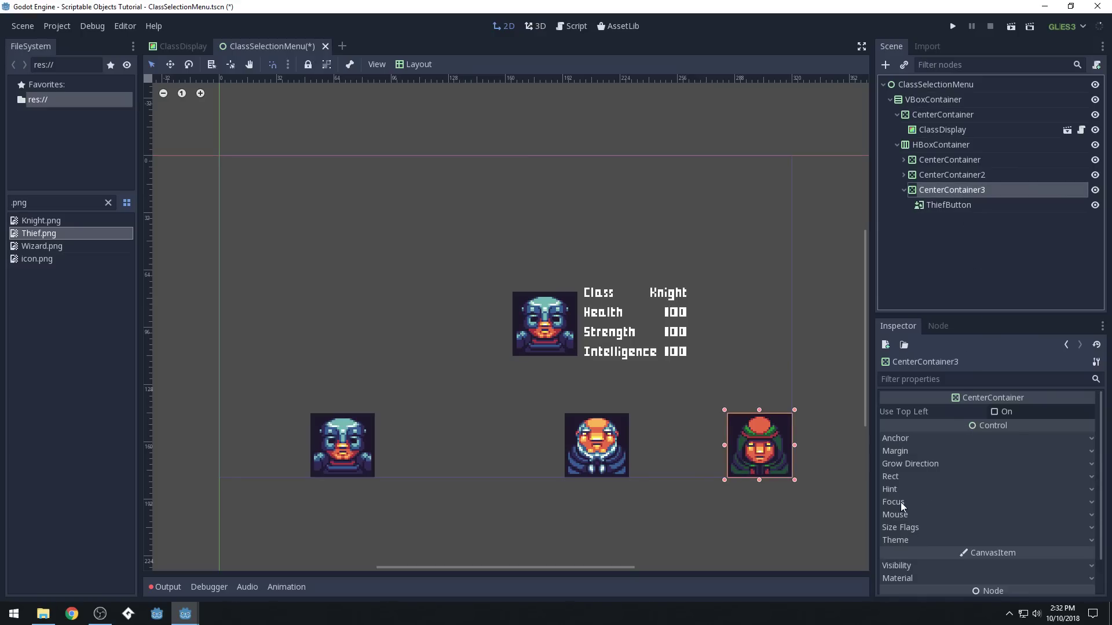
click(922, 467)
click(904, 465)
click(903, 527)
scroll(1022, 552, down, 3)
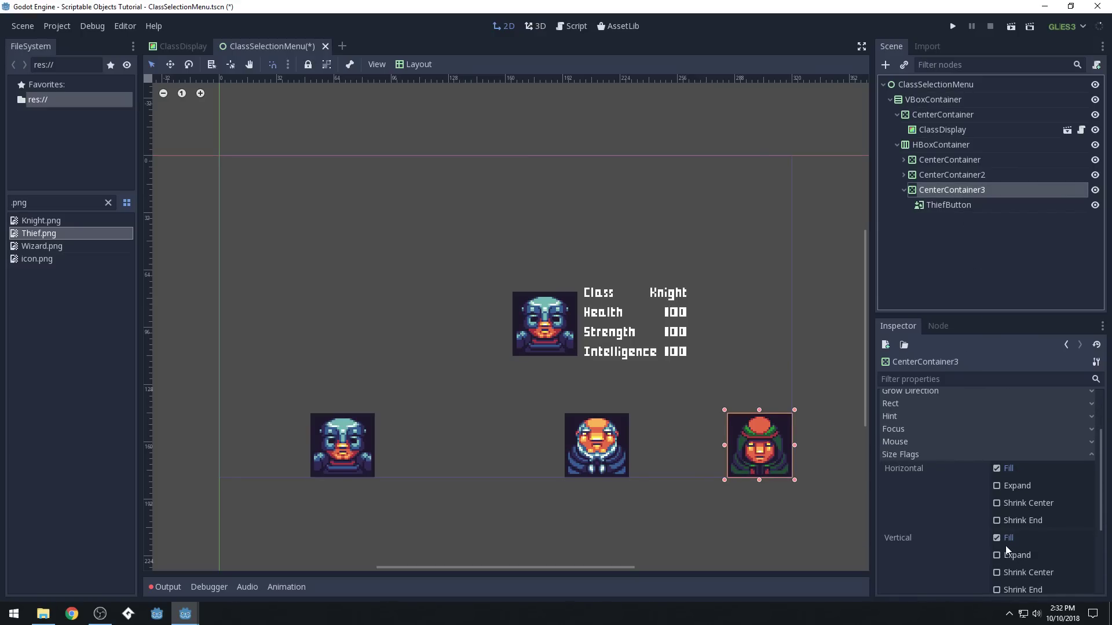
click(996, 486)
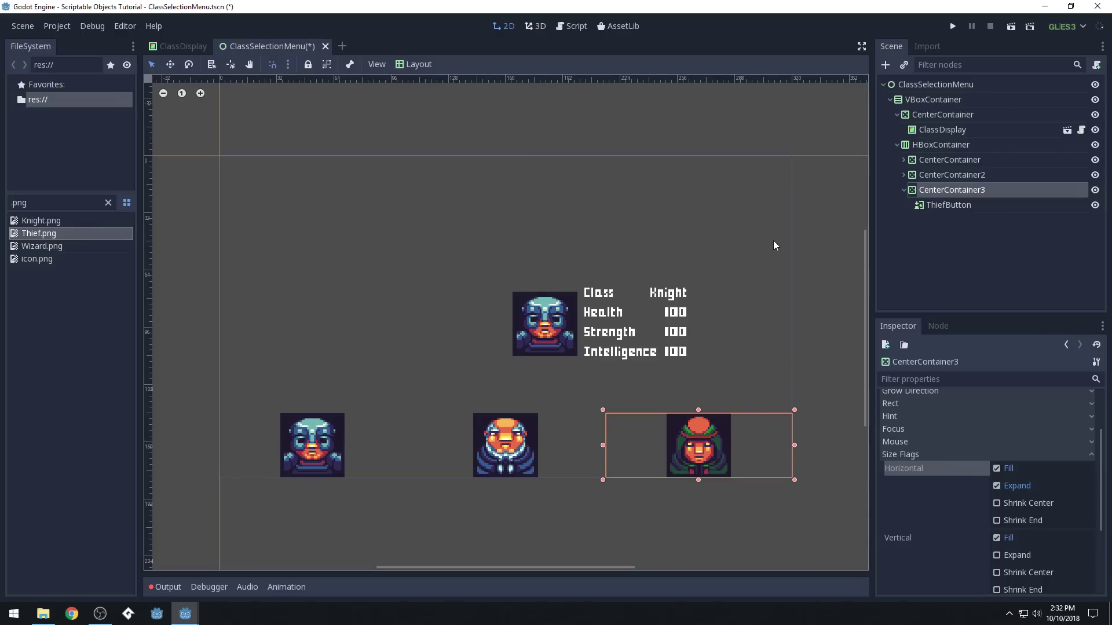
click(815, 244)
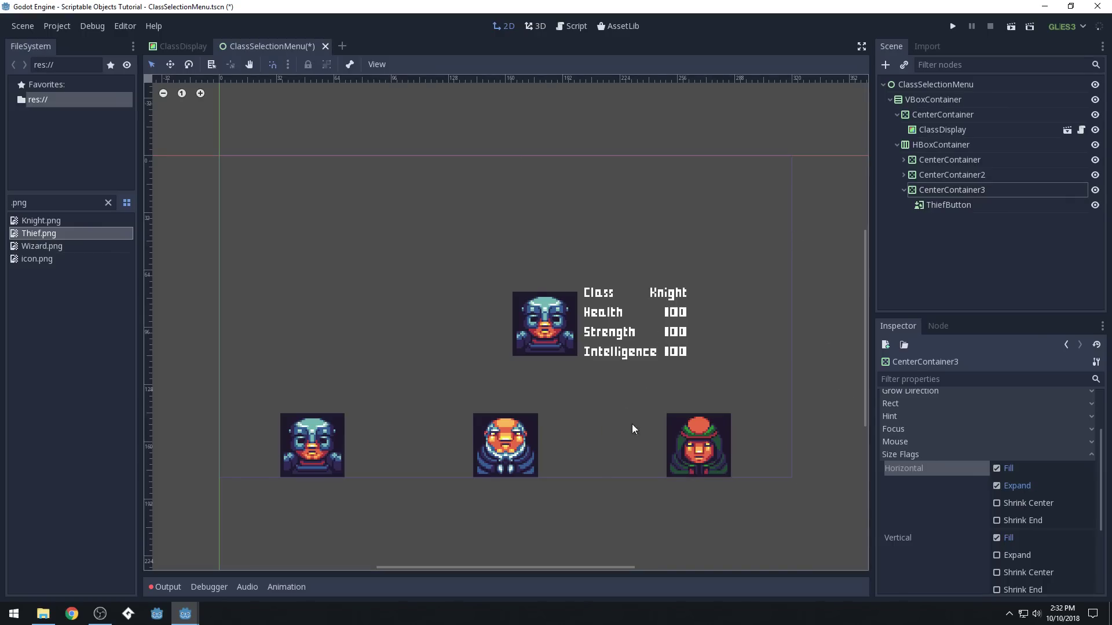
Turn on Vertical Expand in the HBoxContainer's size flags.
click(941, 145)
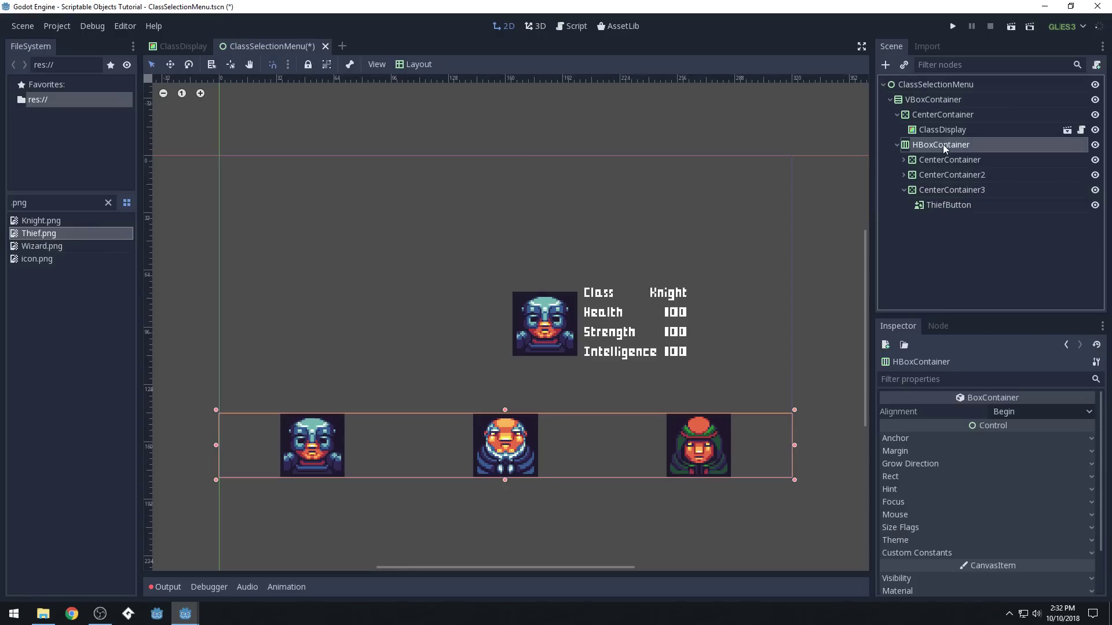
click(910, 525)
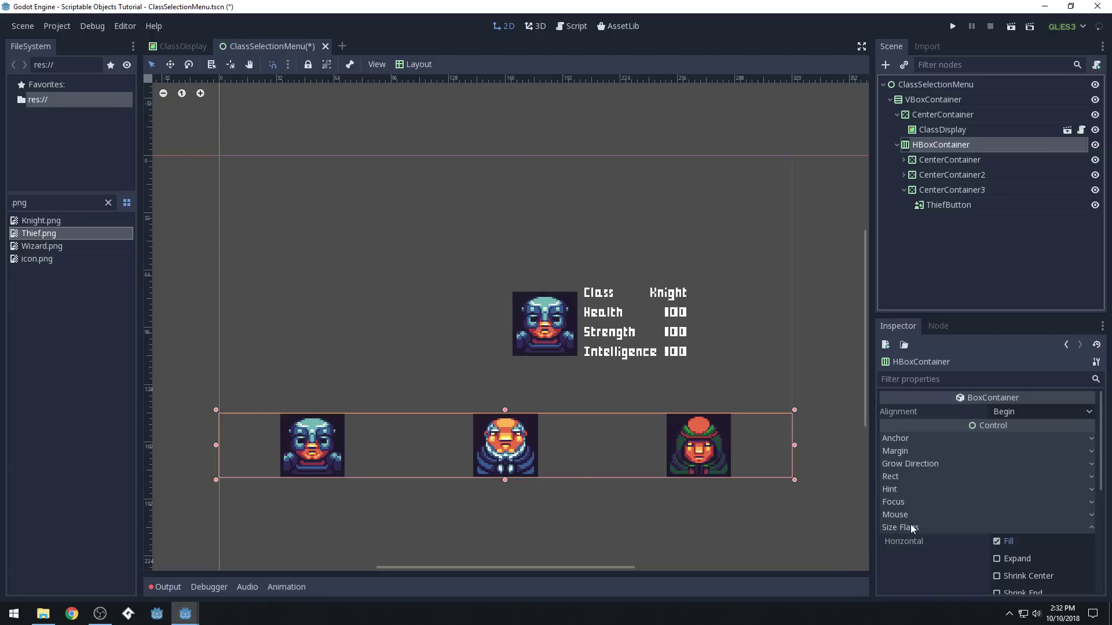
click(912, 527)
click(912, 527)
scroll(984, 491, down, 2)
click(997, 555)
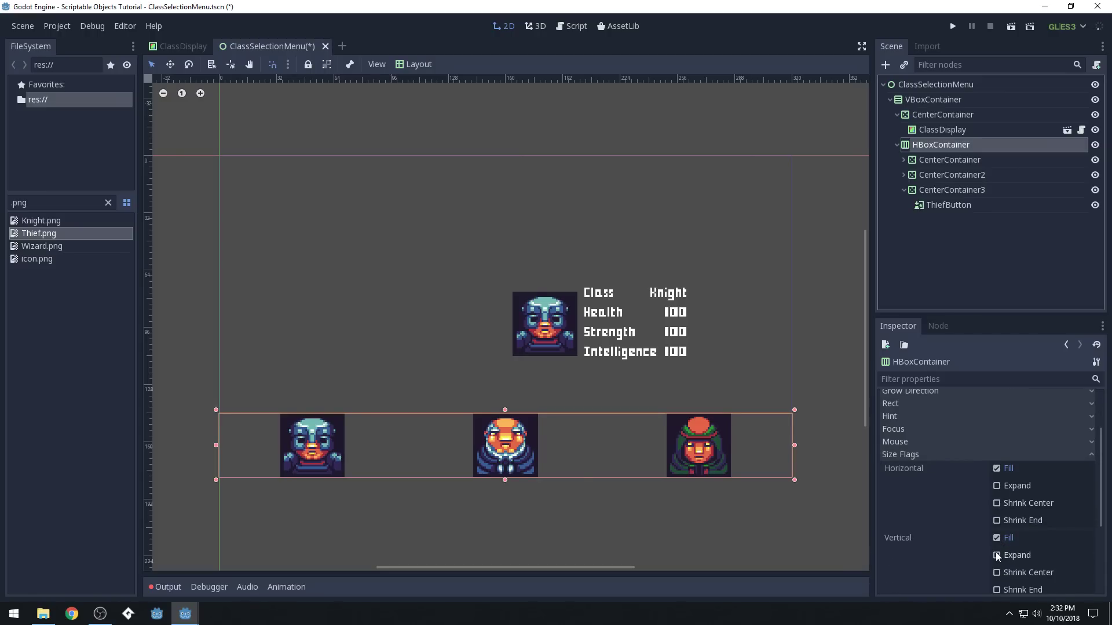
Inspect the portrait CenterContainers and ClassDisplay, then save ClassSelectionMenu.tscn.
click(342, 246)
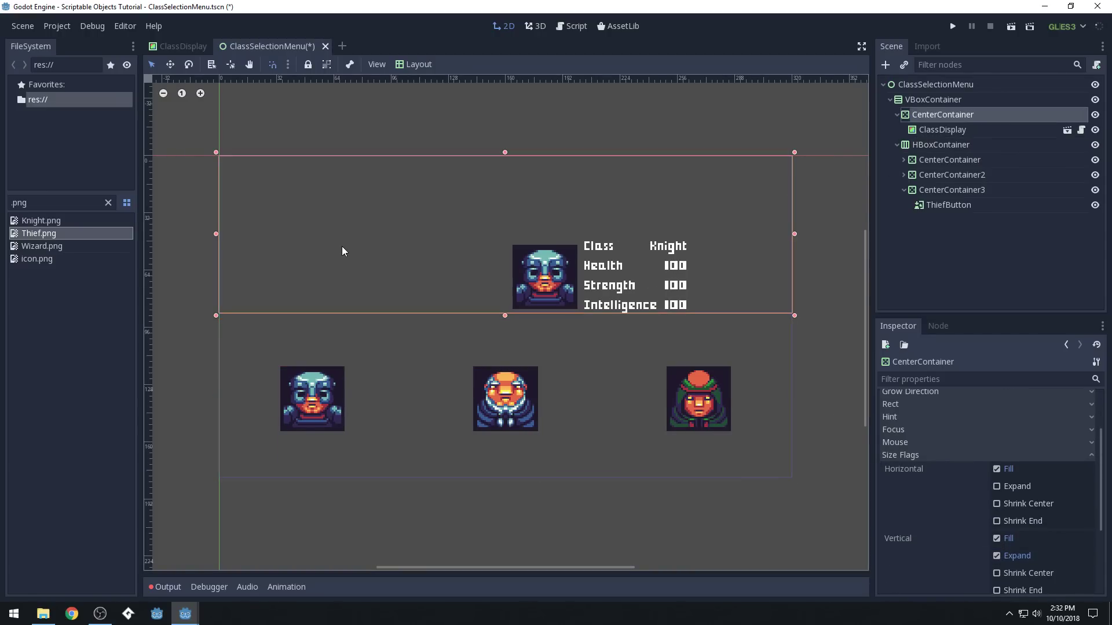
click(378, 359)
click(353, 229)
click(279, 362)
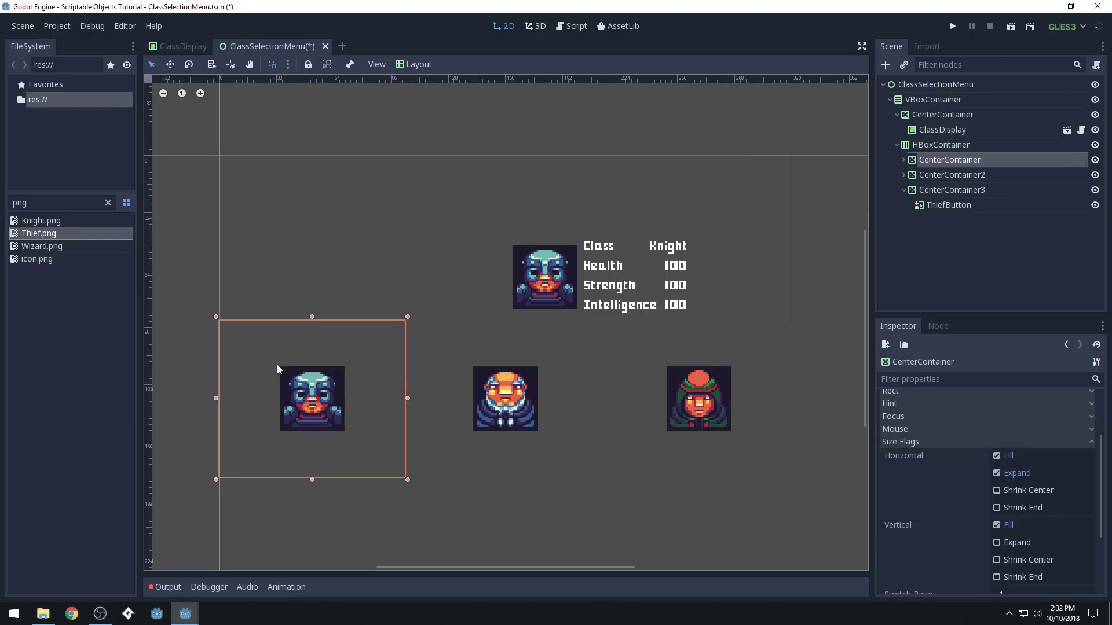
click(442, 391)
click(660, 395)
click(235, 389)
click(975, 129)
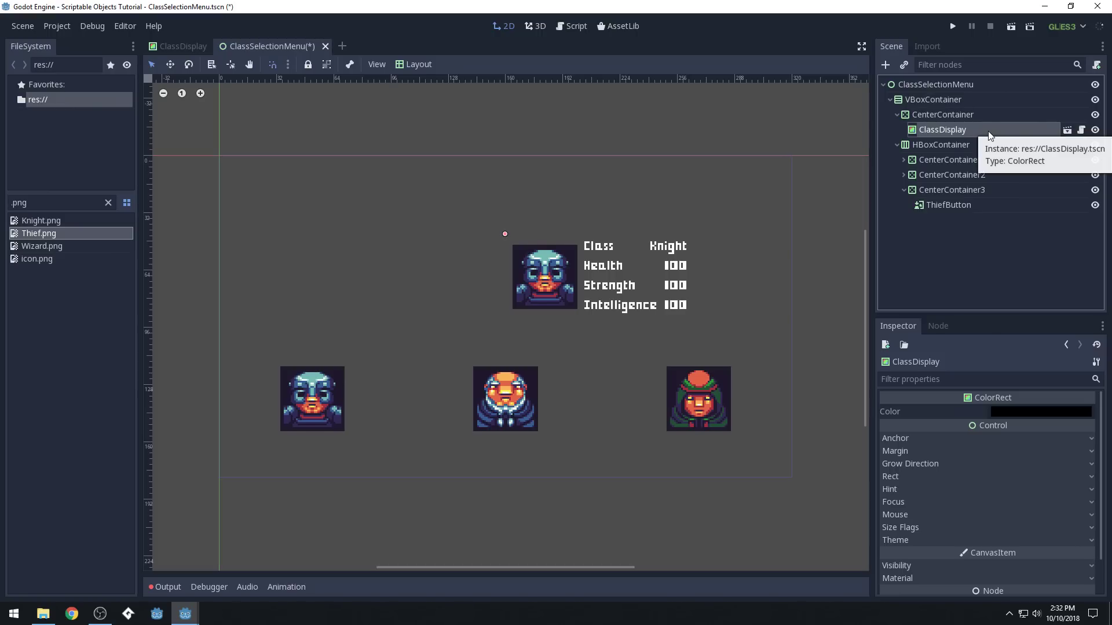
key(ctrl+s)
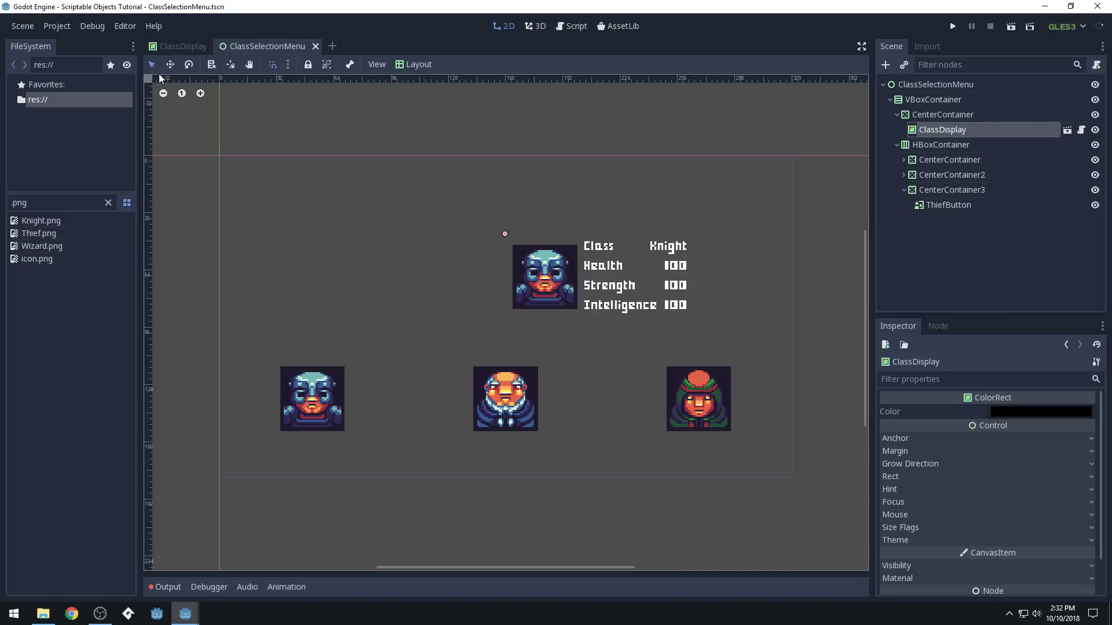
Switch to the ClassDisplay scene tab showing the Knight card.
click(174, 45)
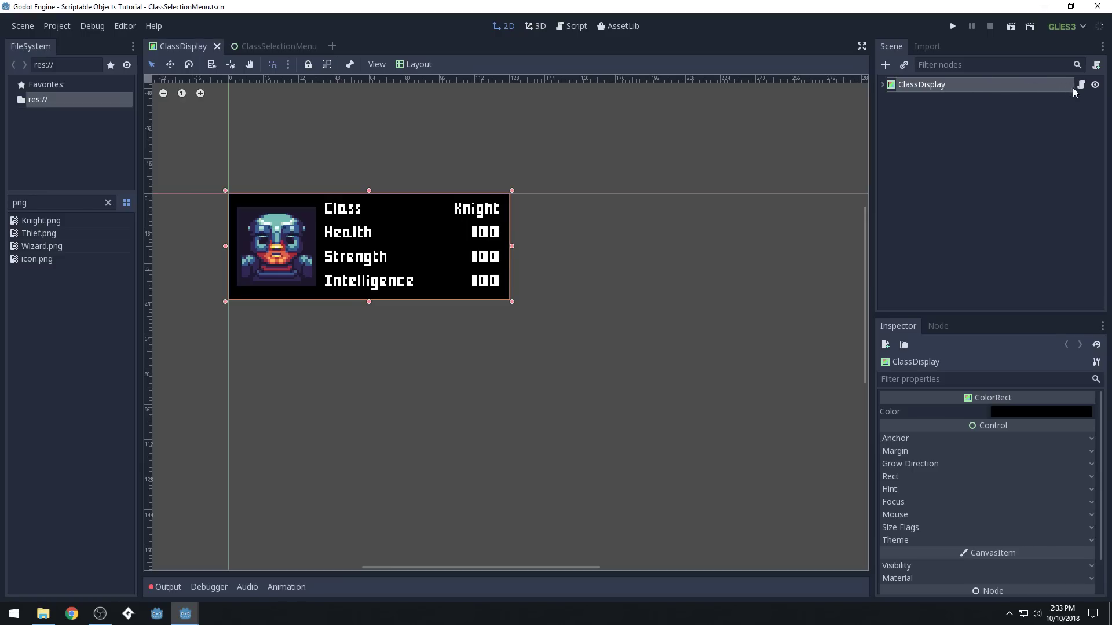
Use Change Type on the ClassDisplay root to turn it from ColorRect into Panel.
right_click(989, 82)
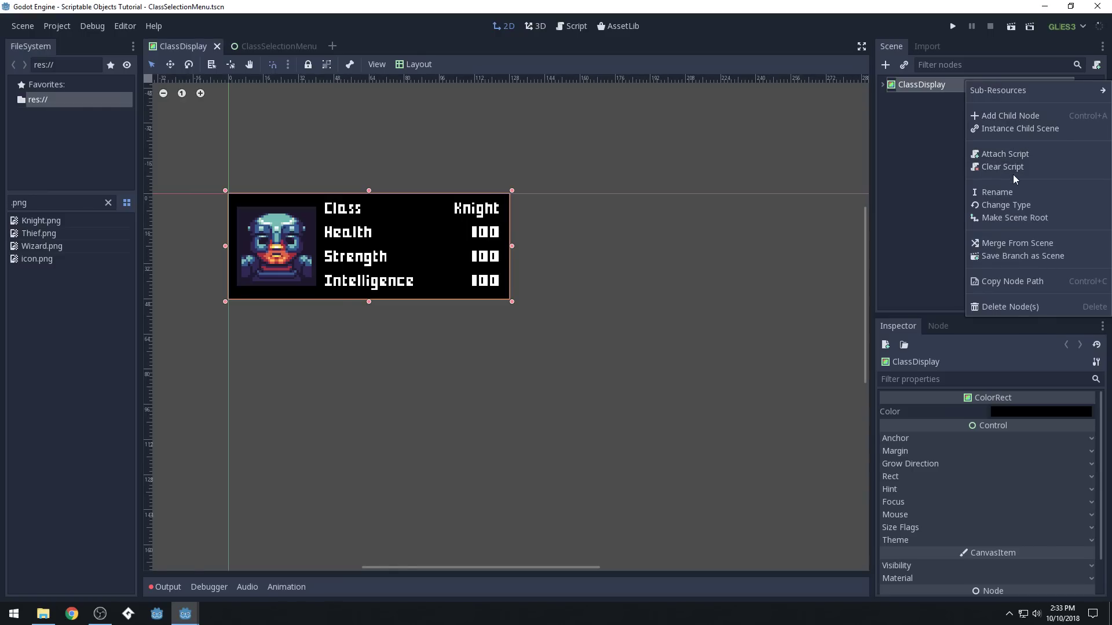
click(1011, 205)
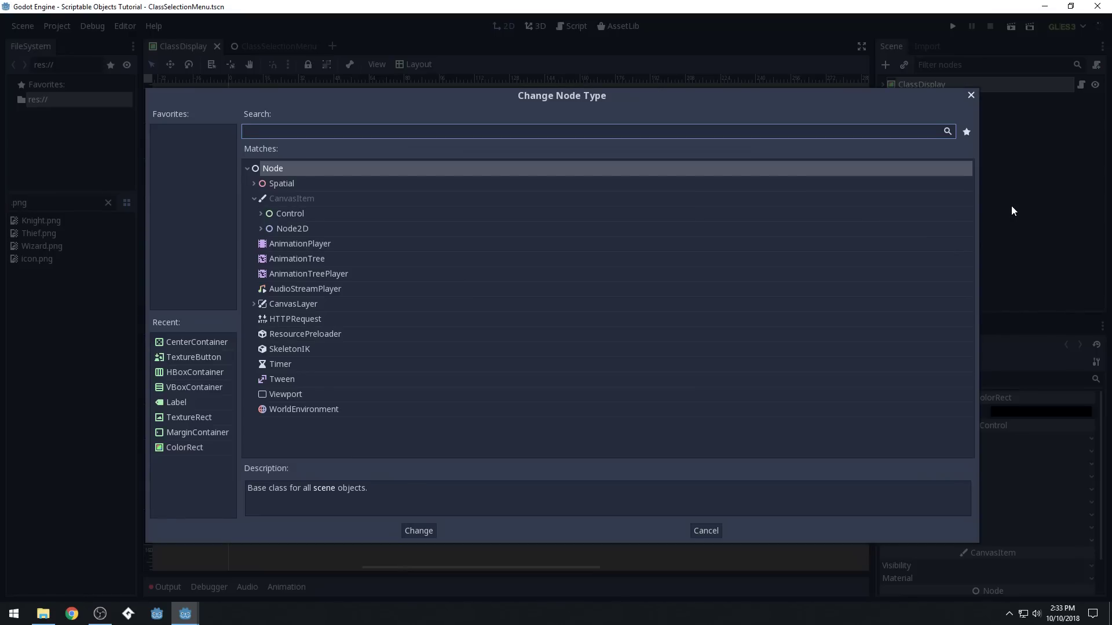
text(Panel)
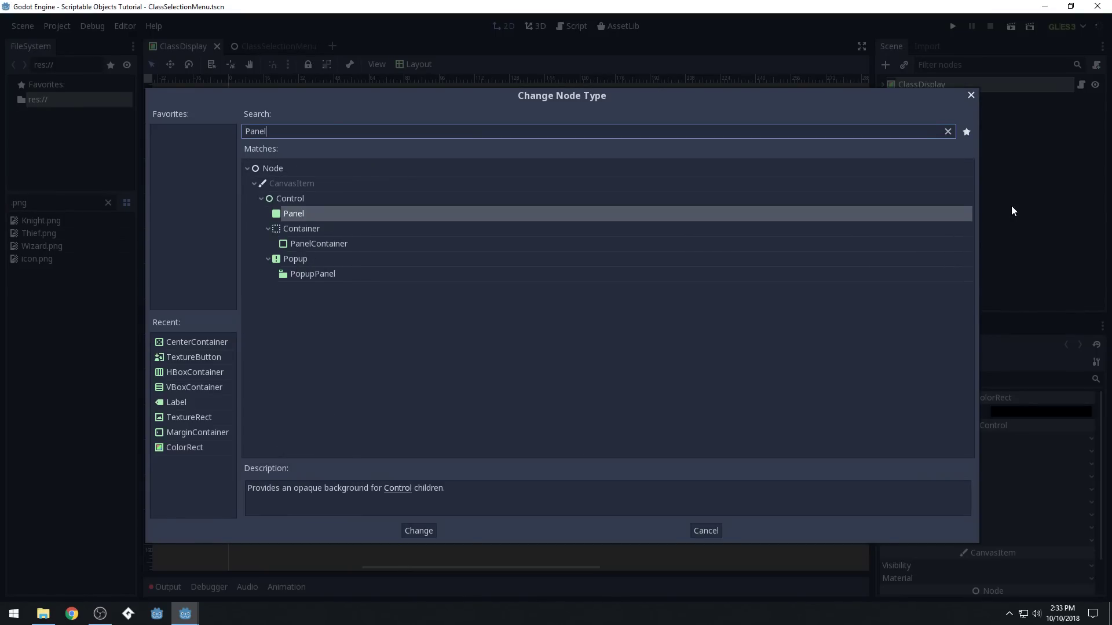
key(Return)
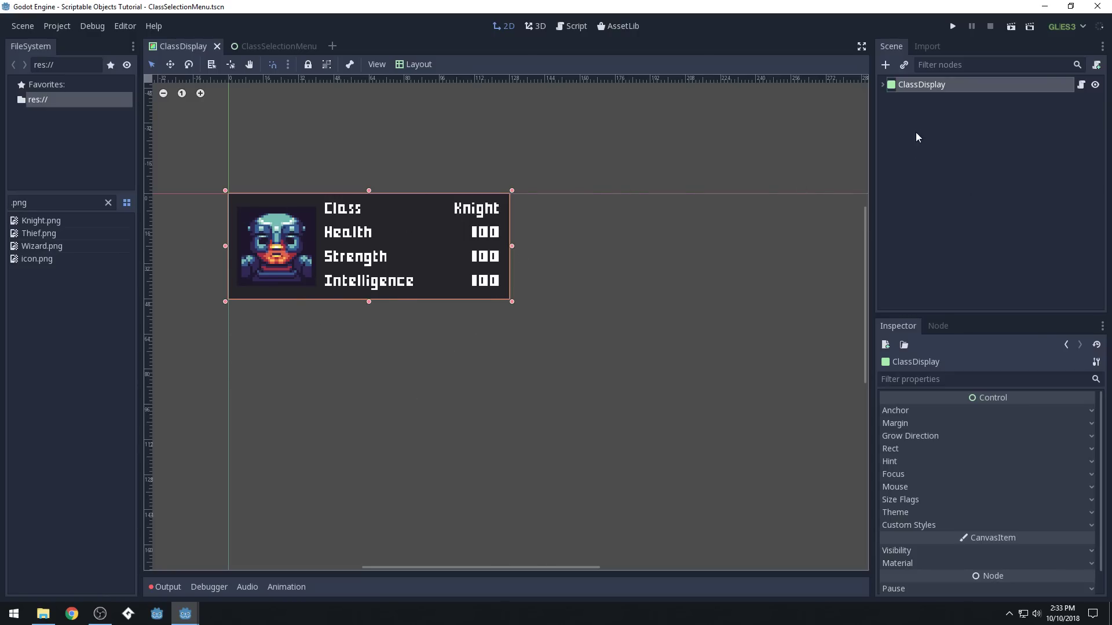
Edit ClassDisplay.gd line 1 to 'extends Panel', save, and return to the 2D view.
click(1080, 86)
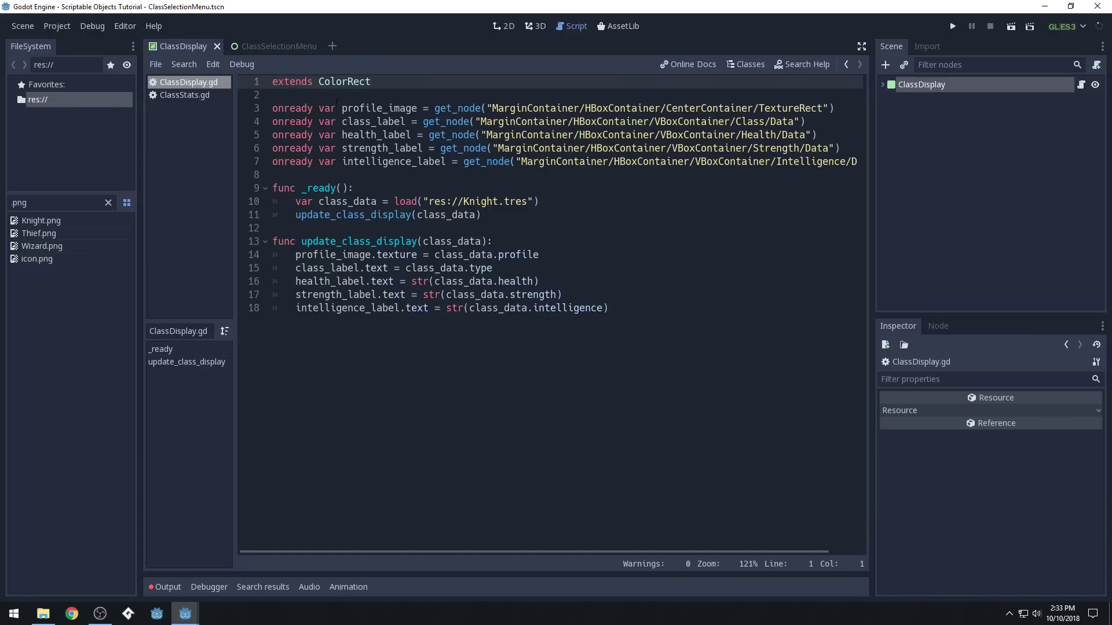
click(319, 81)
key(ctrl+Delete)
text(Panel)
key(BackSpace)
key(BackSpace)
text(el)
click(667, 338)
key(ctrl+s)
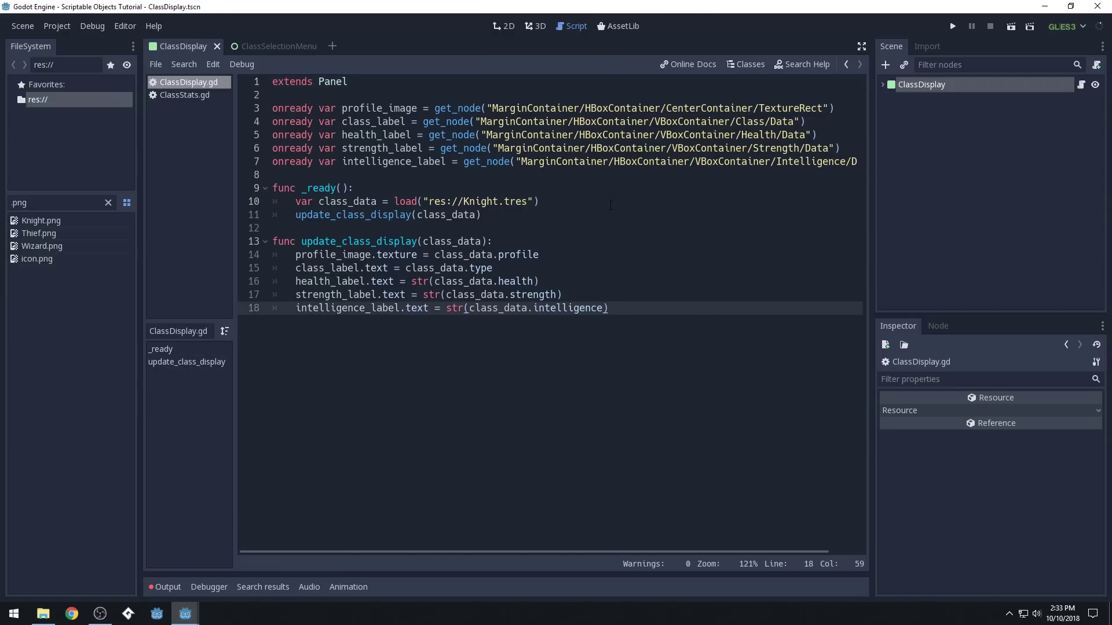
click(934, 85)
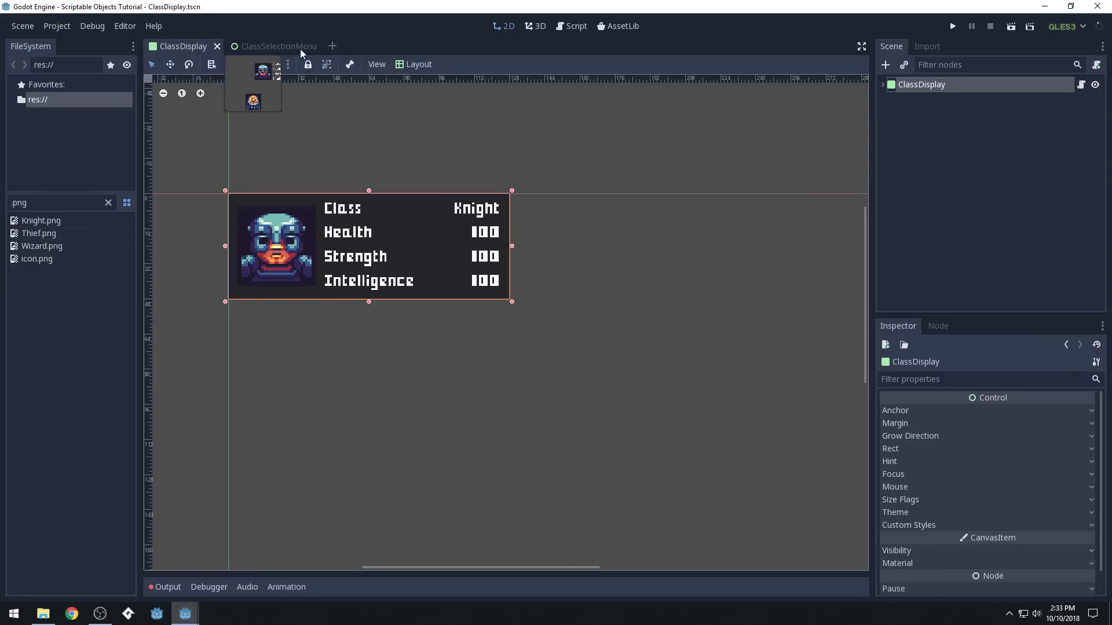
Replace the menu's old ClassDisplay with a fresh ClassDisplay.tscn instance under the top CenterContainer.
click(276, 47)
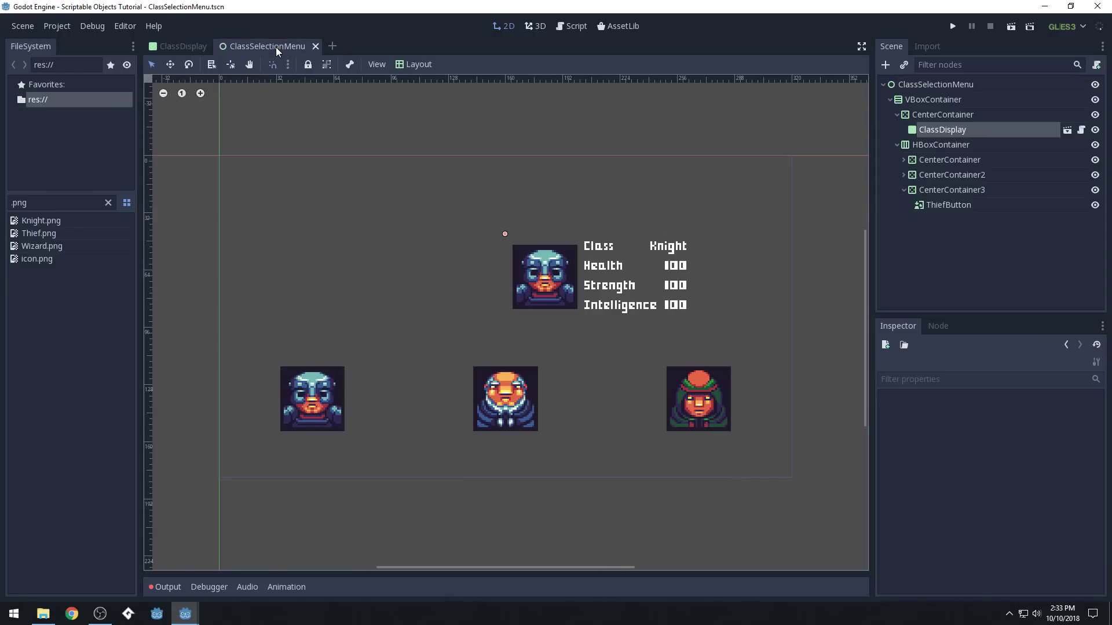
click(734, 250)
click(957, 137)
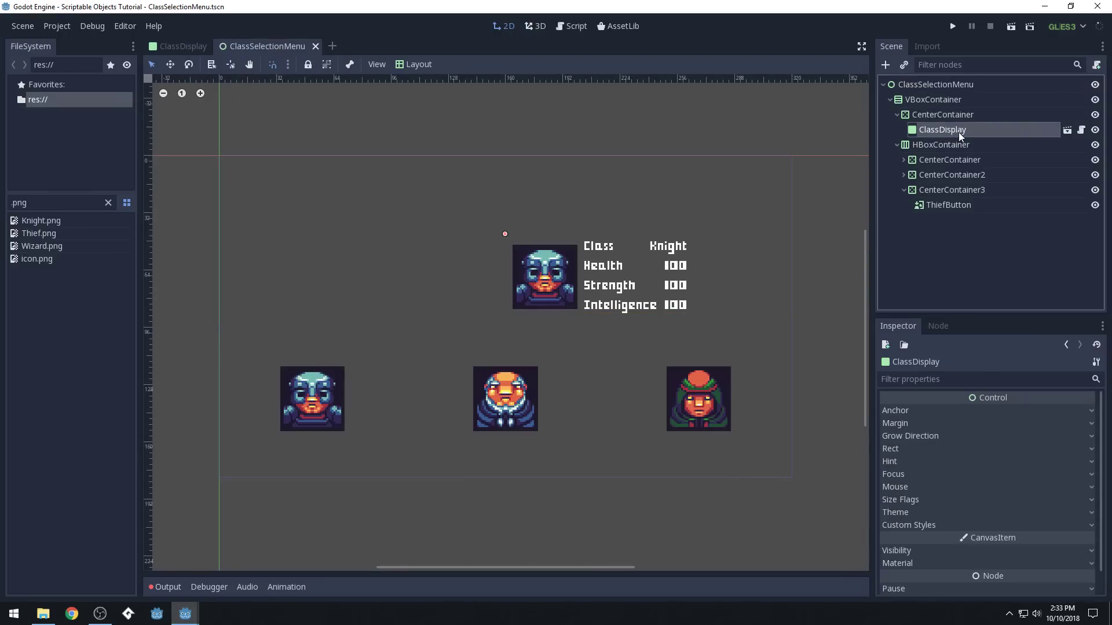
key(Delete)
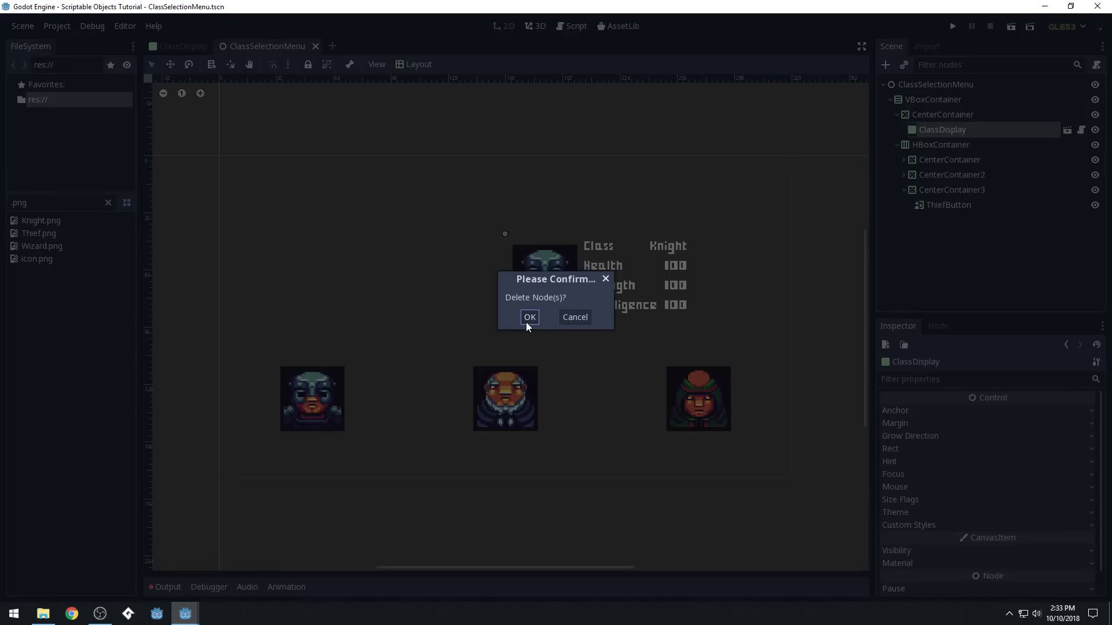
click(529, 319)
click(942, 118)
click(904, 64)
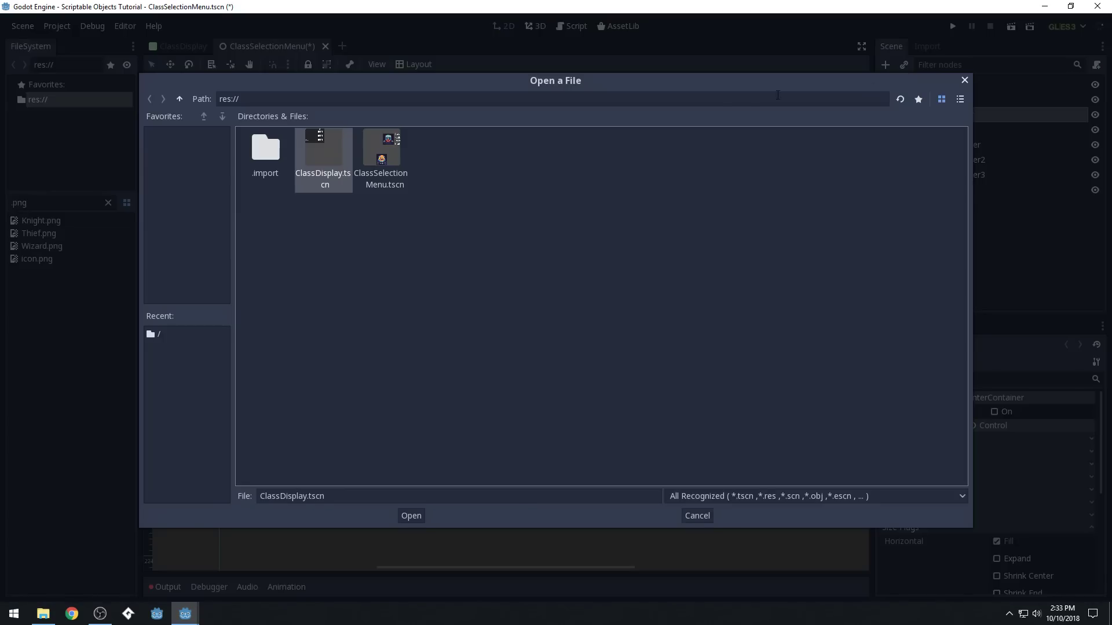
double_click(318, 152)
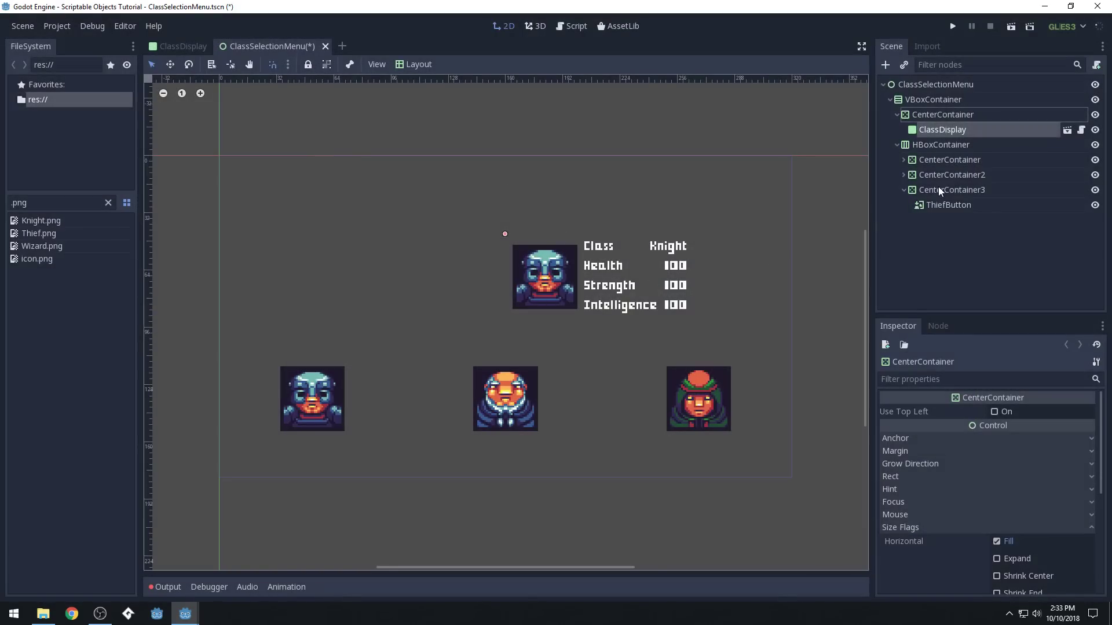
In the ClassDisplay scene, enable Horizontal and Vertical Expand size flags and save.
click(183, 46)
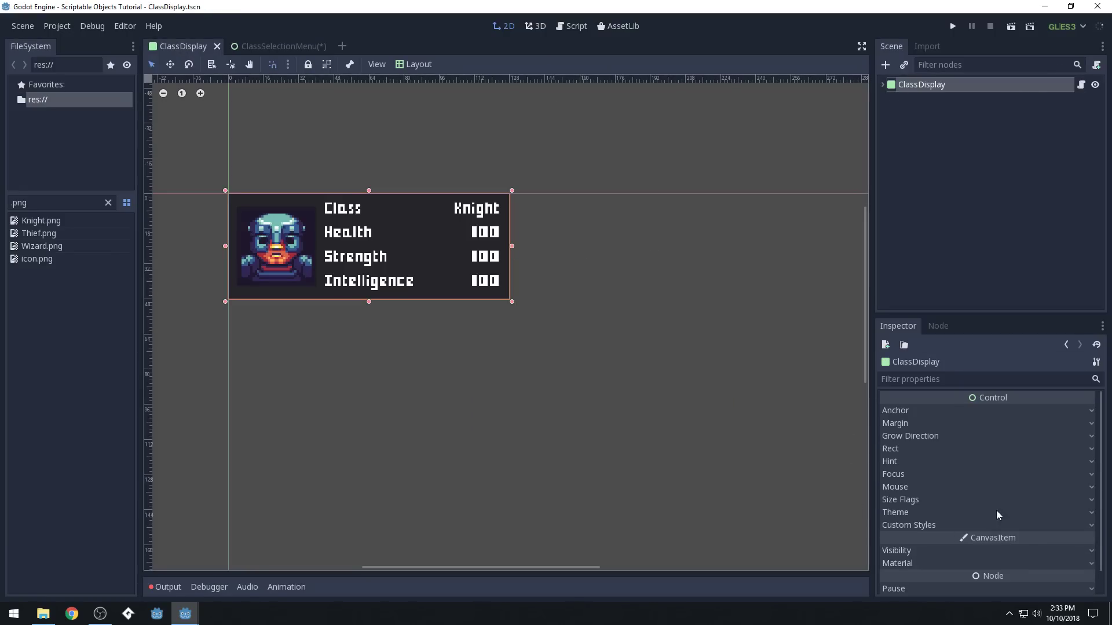
scroll(961, 493, down, 1)
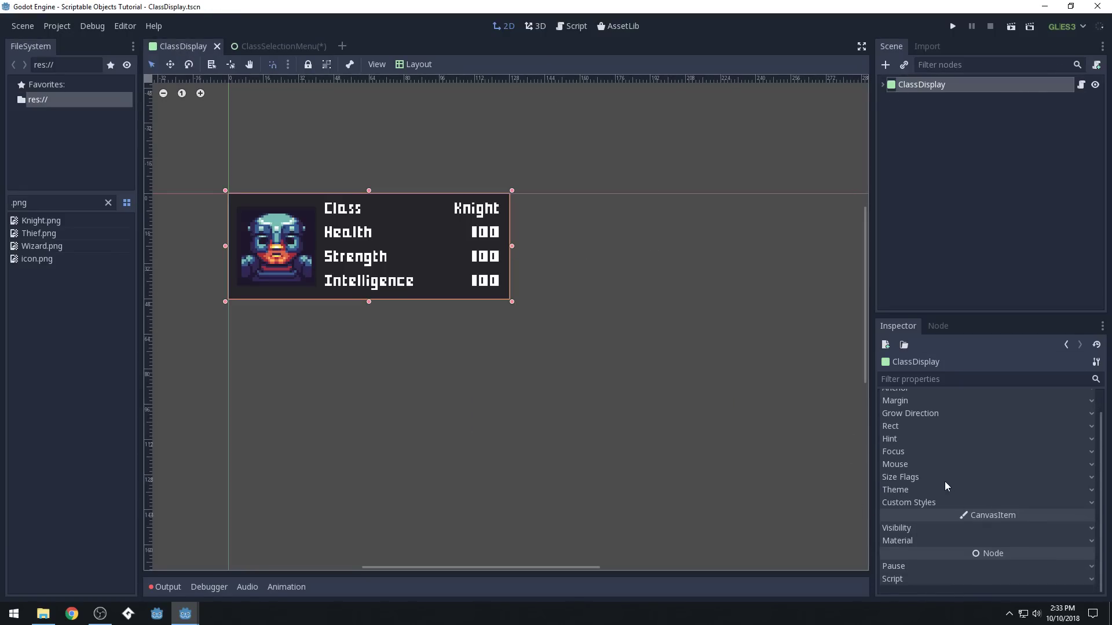
click(914, 477)
click(996, 509)
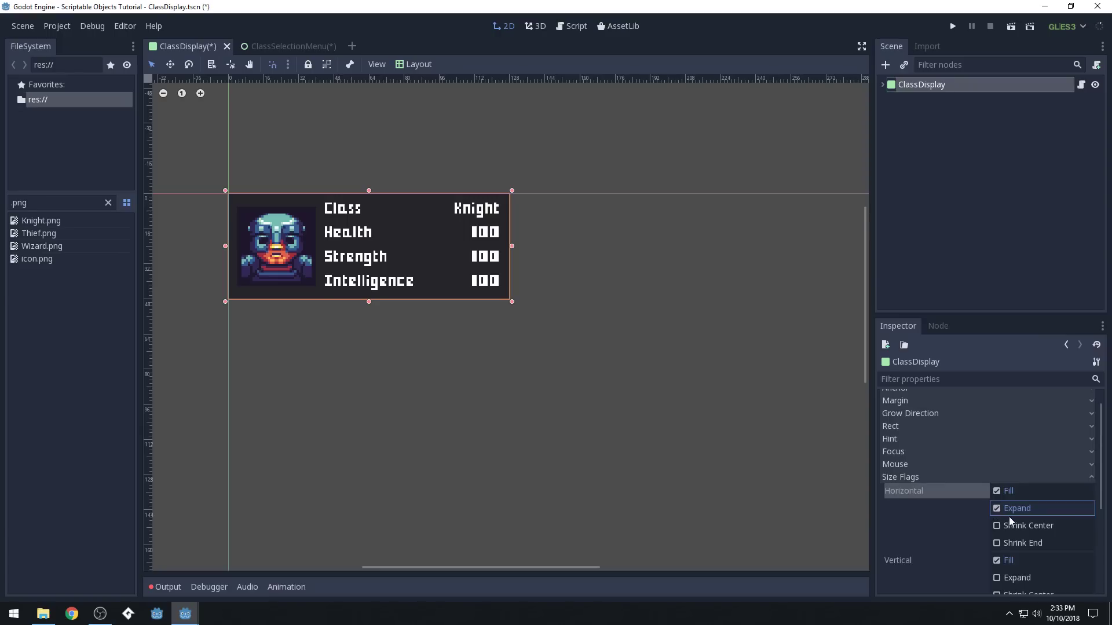
click(1000, 574)
click(991, 253)
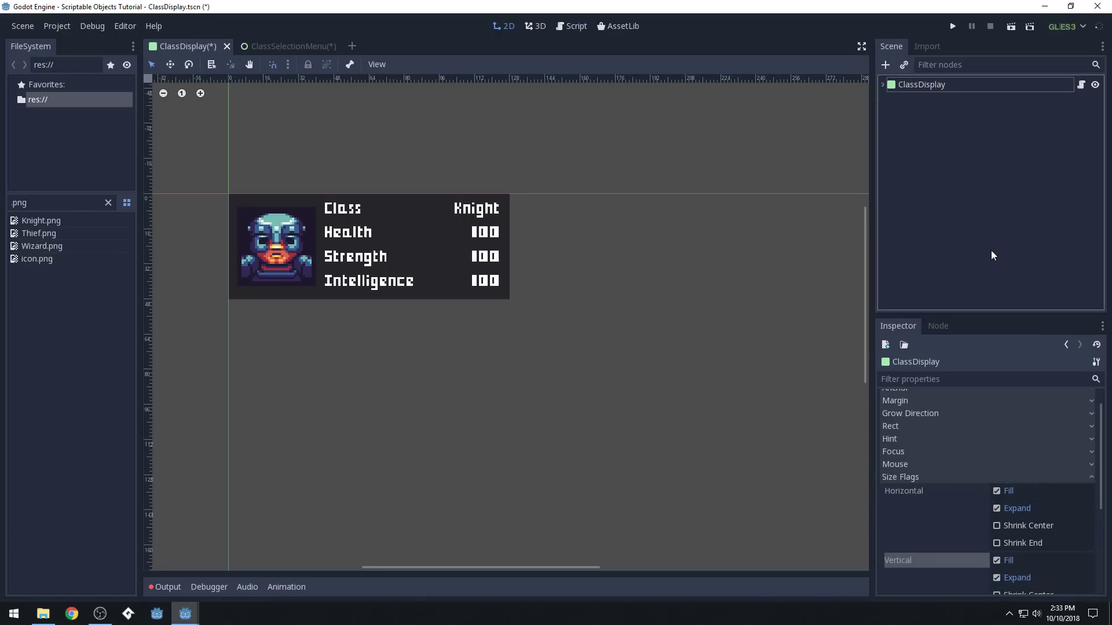
key(ctrl+s)
Delete the menu's ClassDisplay instance and start instancing a child scene into the top CenterContainer.
click(309, 46)
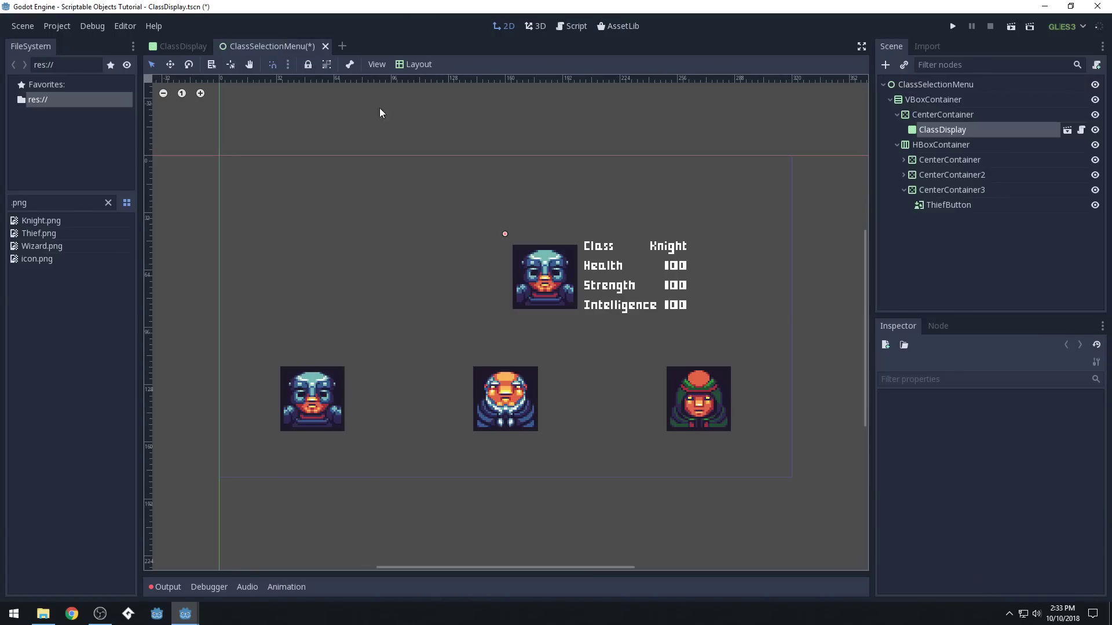
click(663, 190)
click(950, 130)
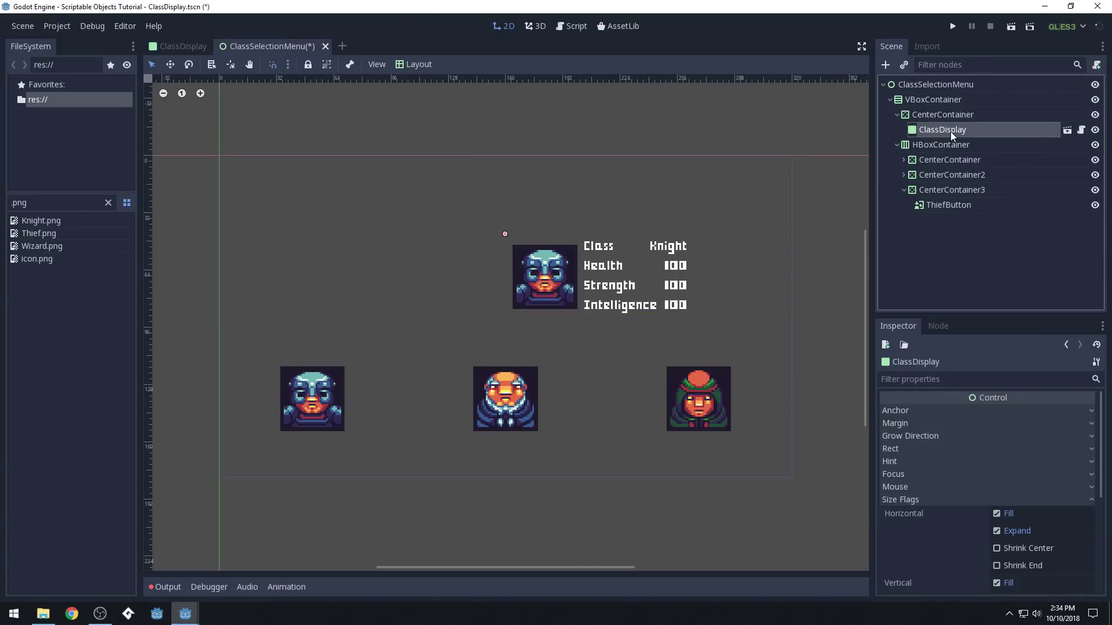
key(Delete)
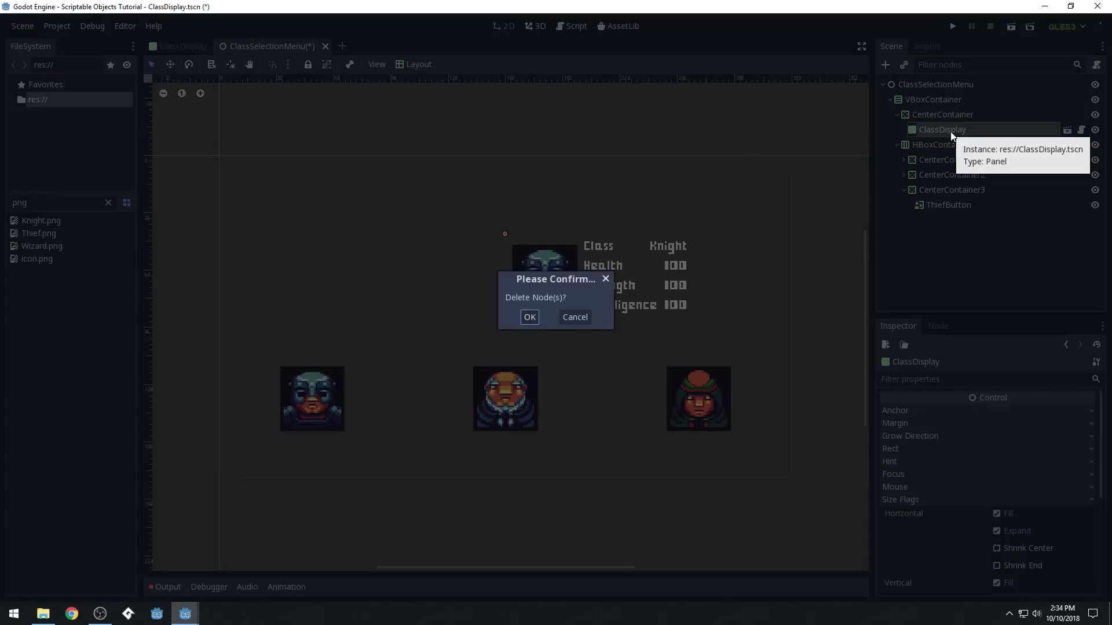
click(528, 317)
click(934, 99)
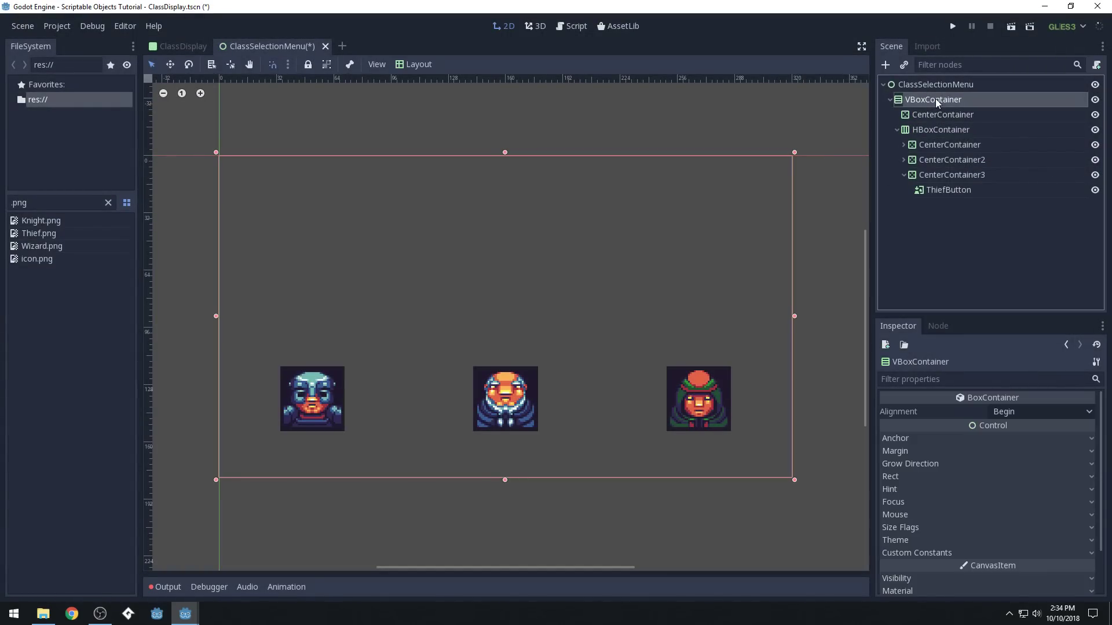
click(938, 114)
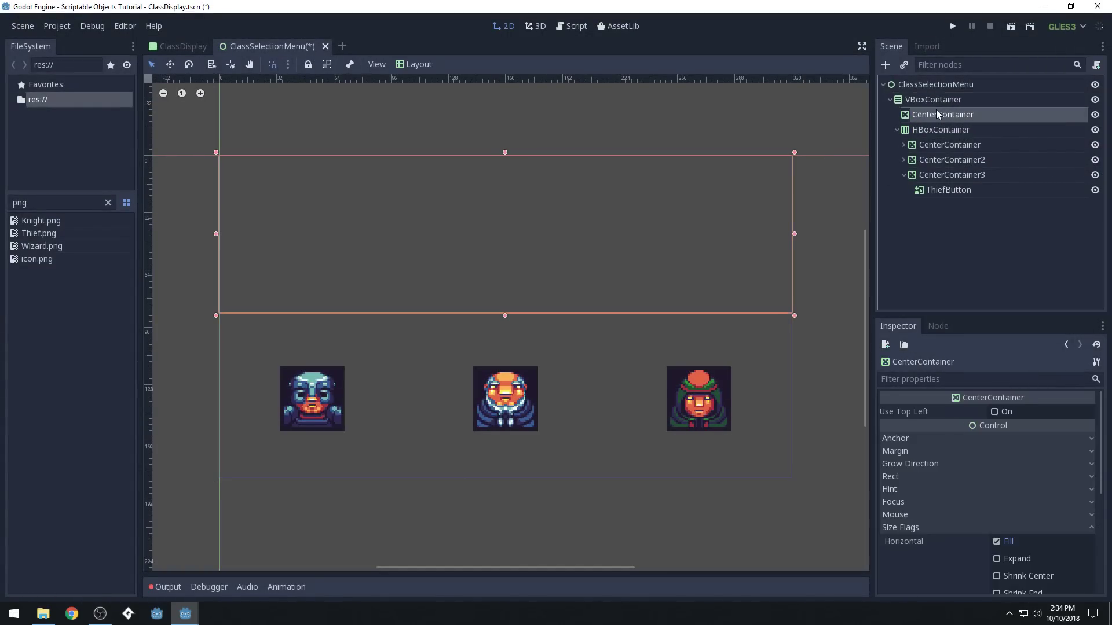
click(905, 65)
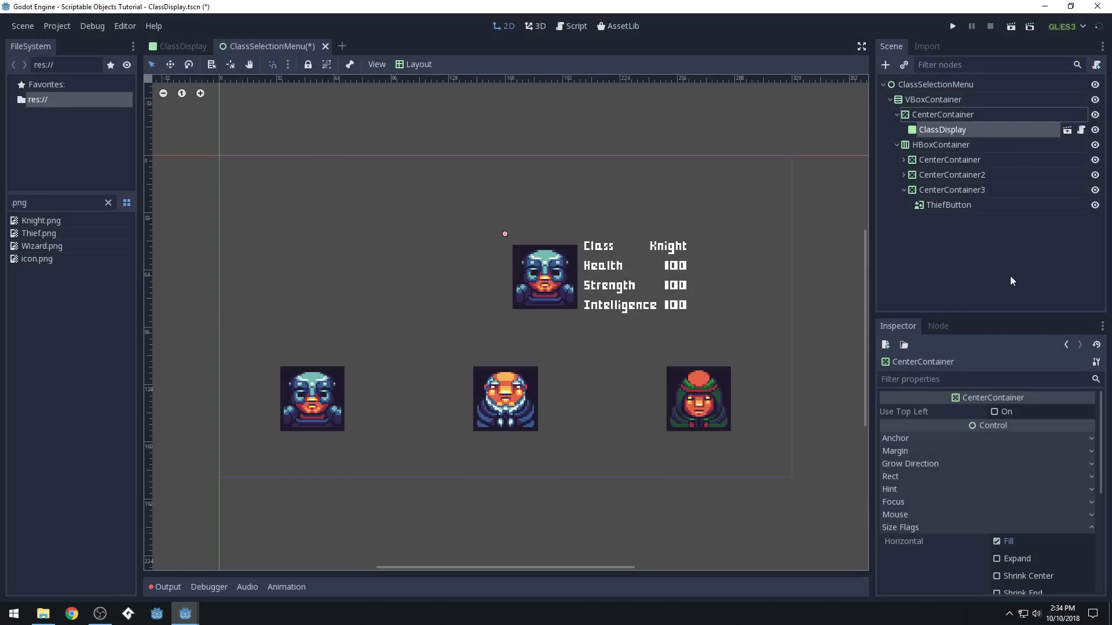
Check the CenterContainers, ThiefButton and ClassDisplay nodes, then switch to the ClassDisplay scene.
click(946, 116)
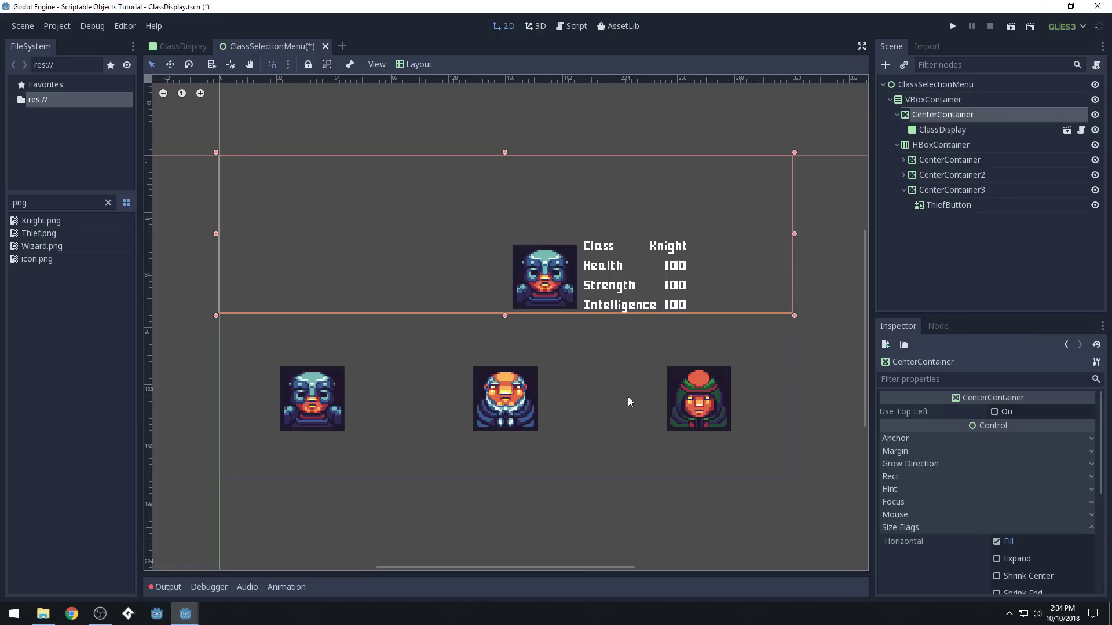
click(588, 399)
click(946, 206)
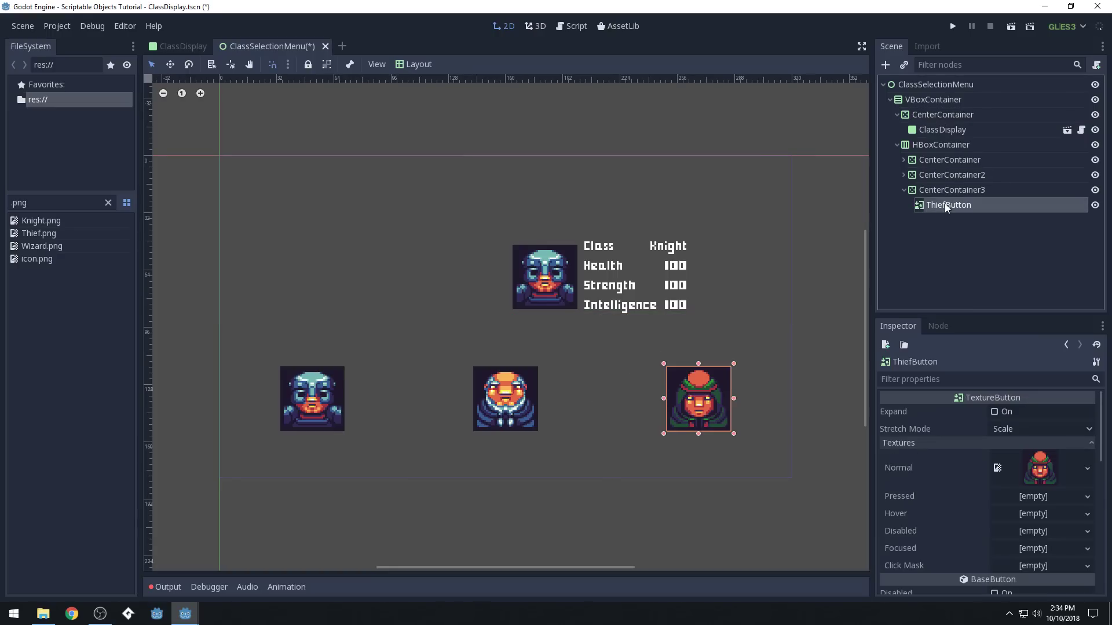
click(947, 131)
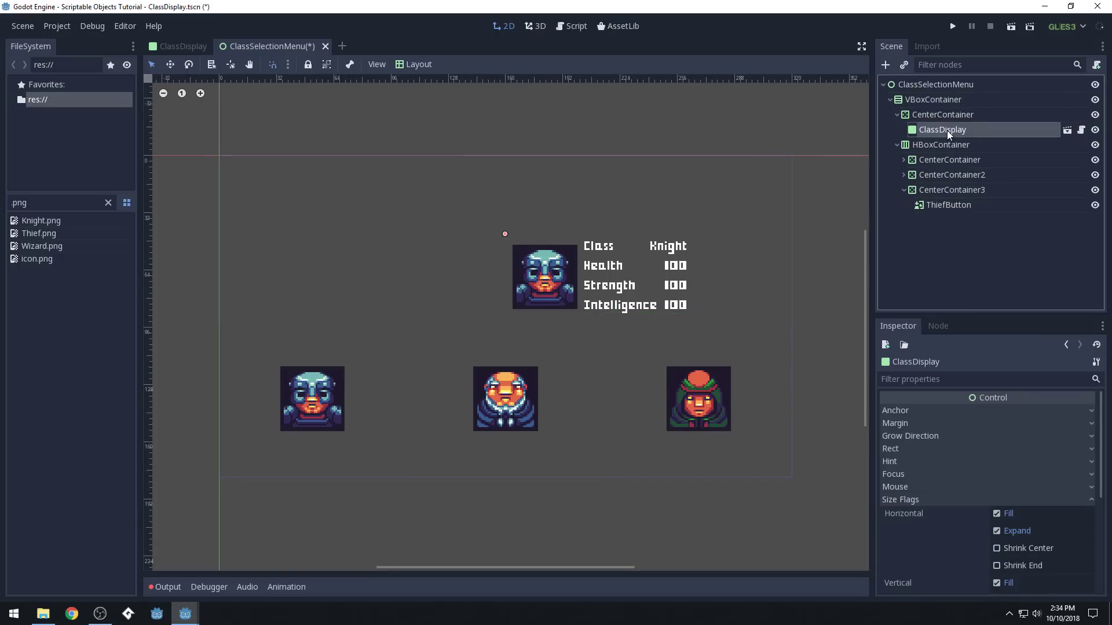
click(193, 47)
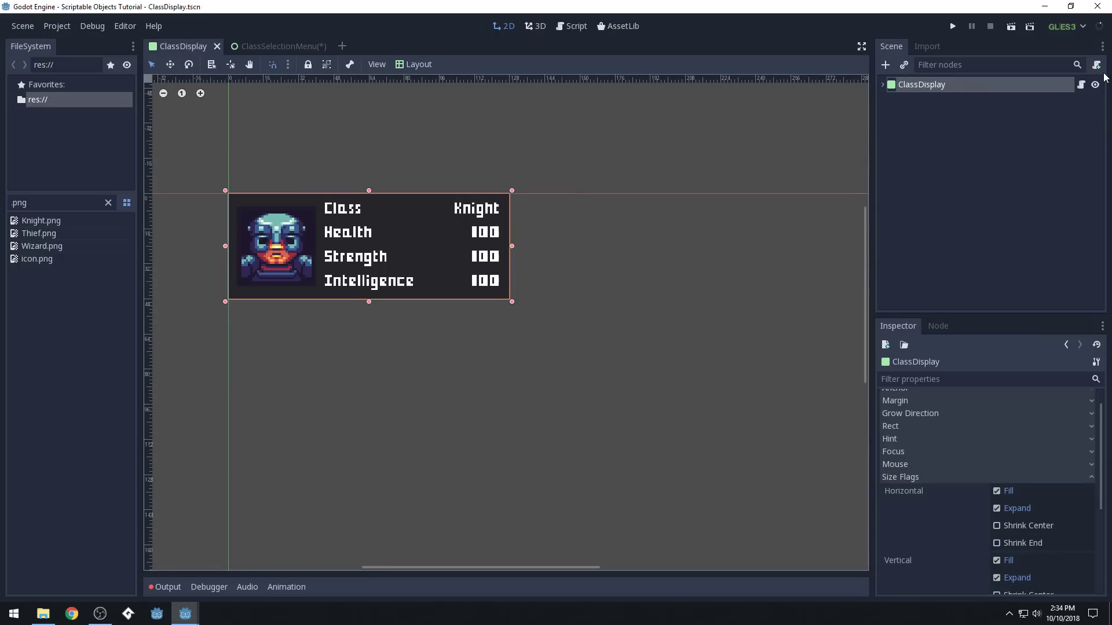
scroll(999, 505, up, 1)
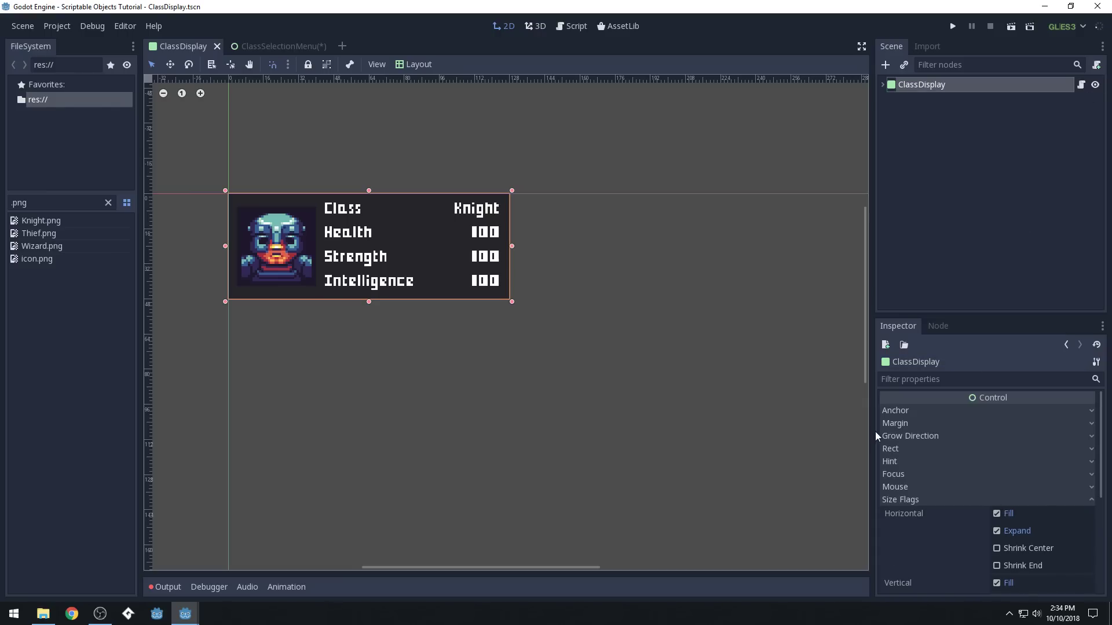
Review ClassDisplay's Grow Direction and Rect settings in the Inspector.
click(915, 437)
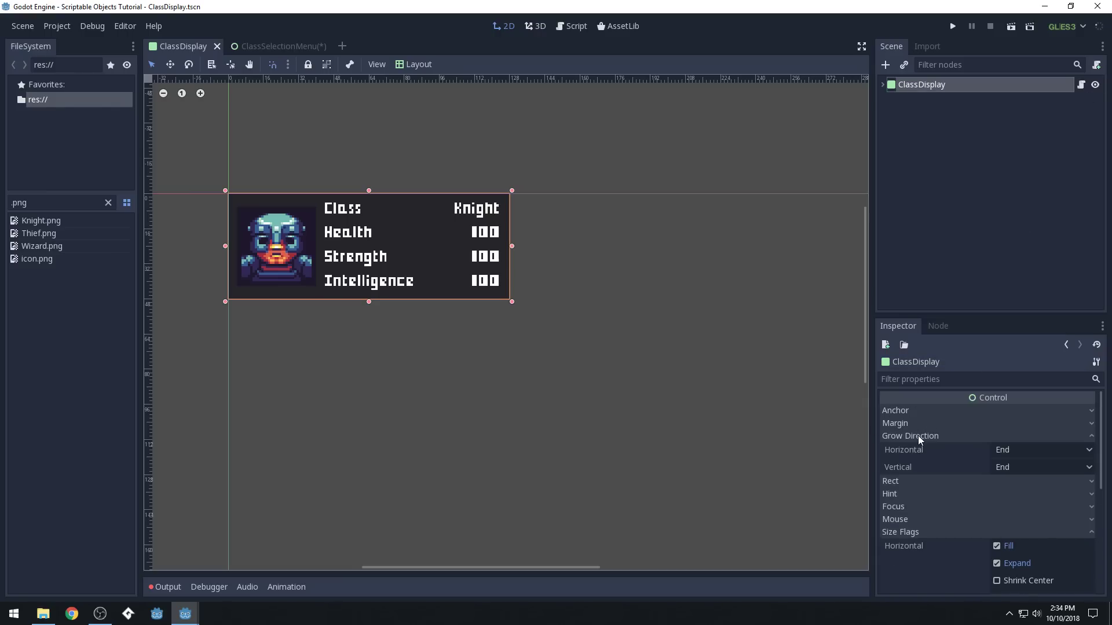
click(918, 436)
click(913, 449)
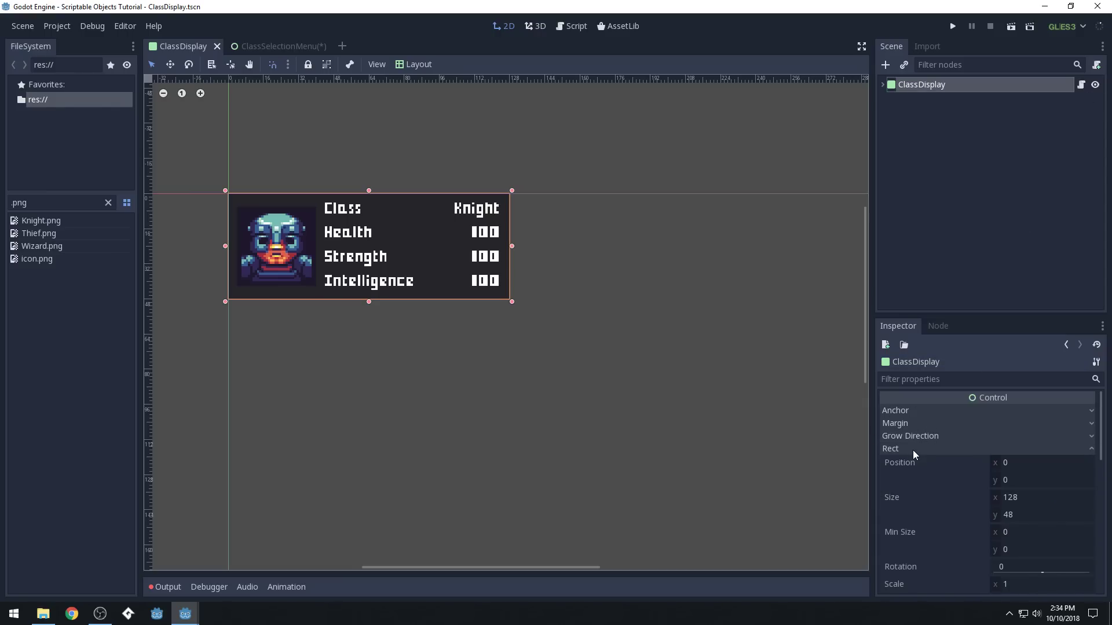
click(913, 450)
scroll(960, 467, down, 4)
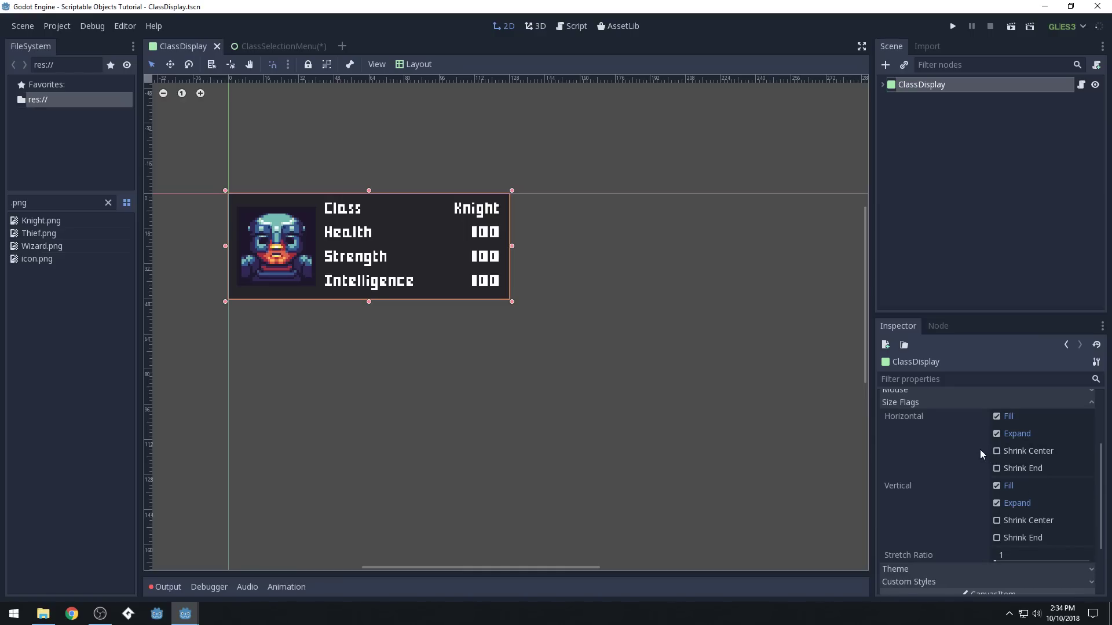
scroll(980, 450, up, 1)
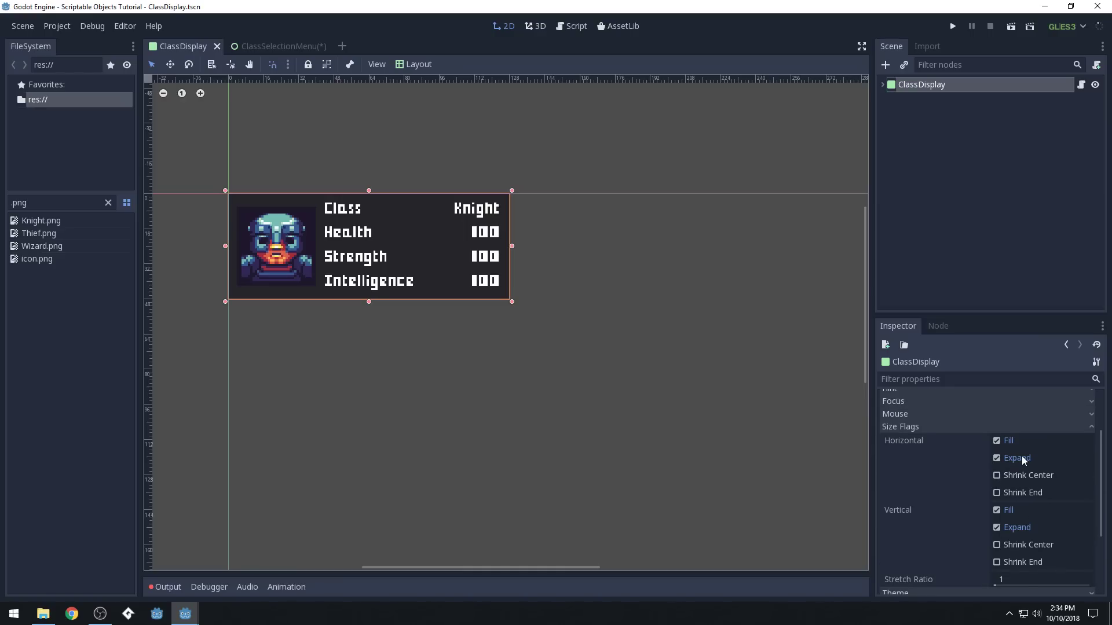
Check ClassDisplay's Size Flags, Custom Styles and Theme sections.
click(939, 432)
click(935, 503)
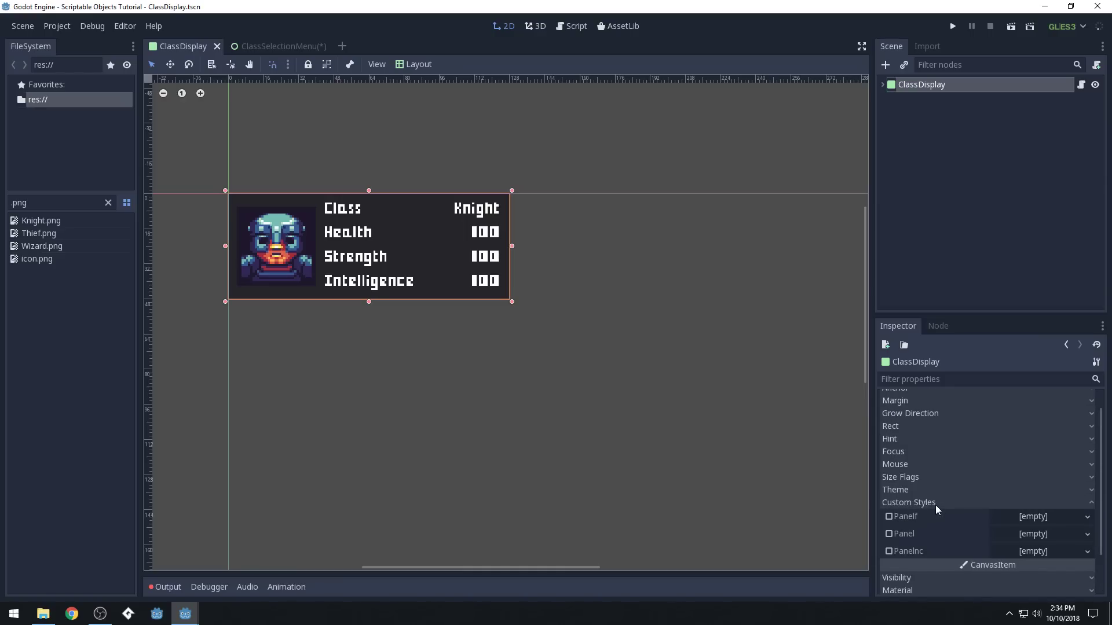
click(936, 503)
click(909, 490)
click(917, 490)
click(918, 477)
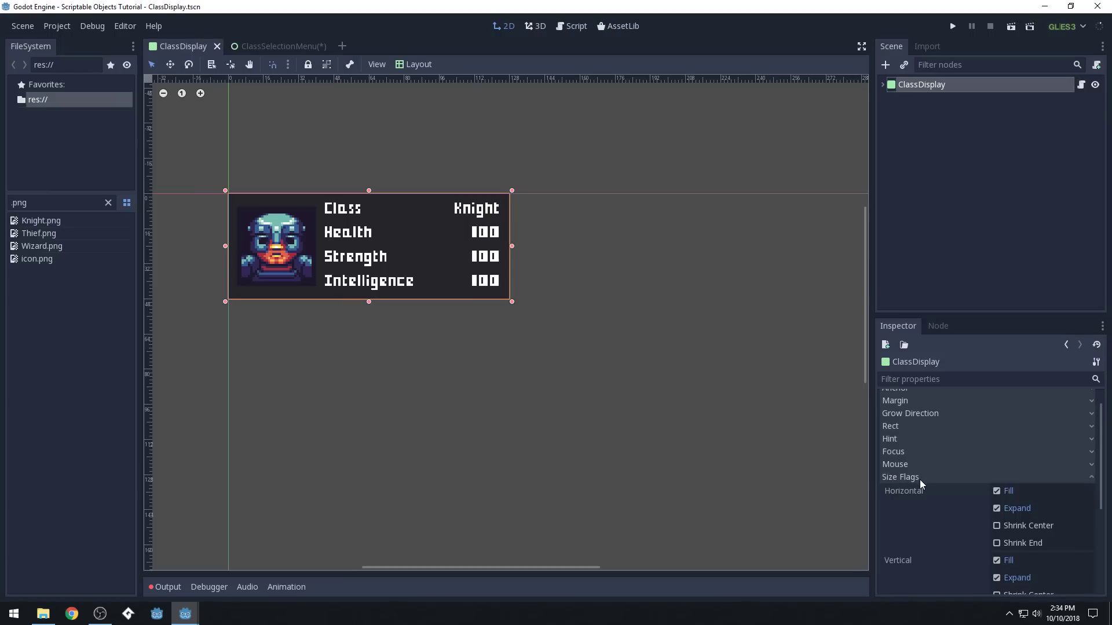
scroll(951, 465, down, 6)
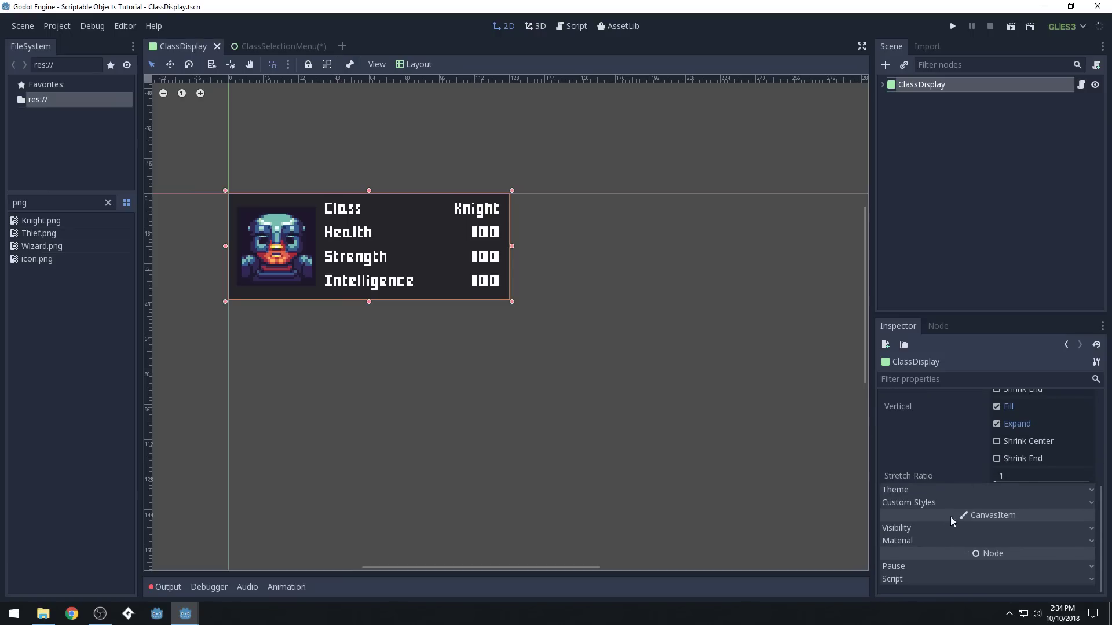
scroll(940, 548, up, 3)
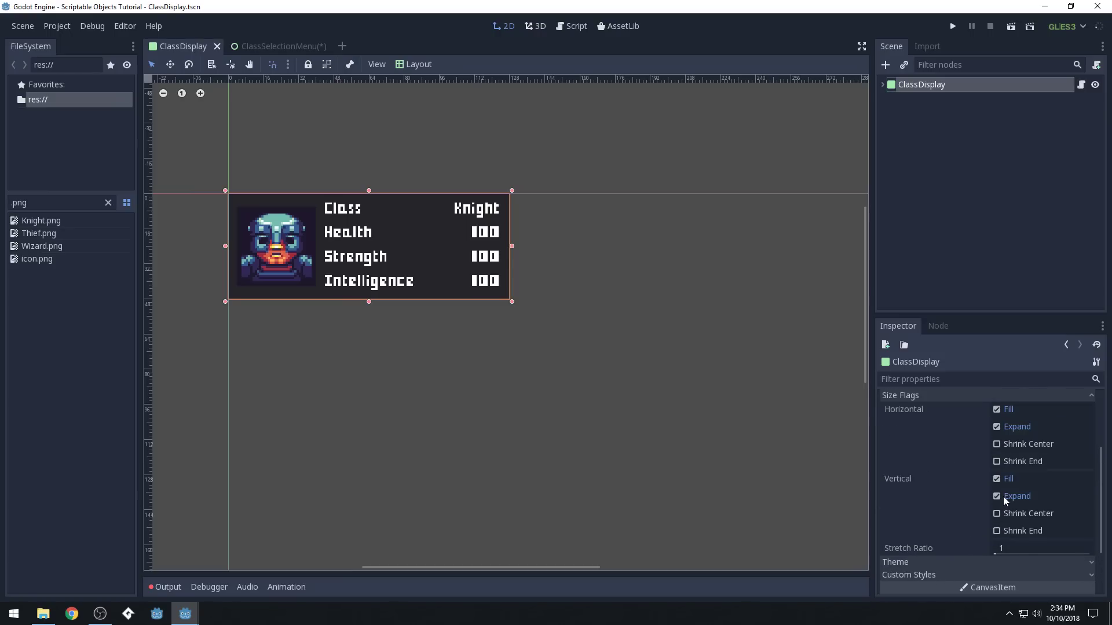
scroll(968, 492, up, 2)
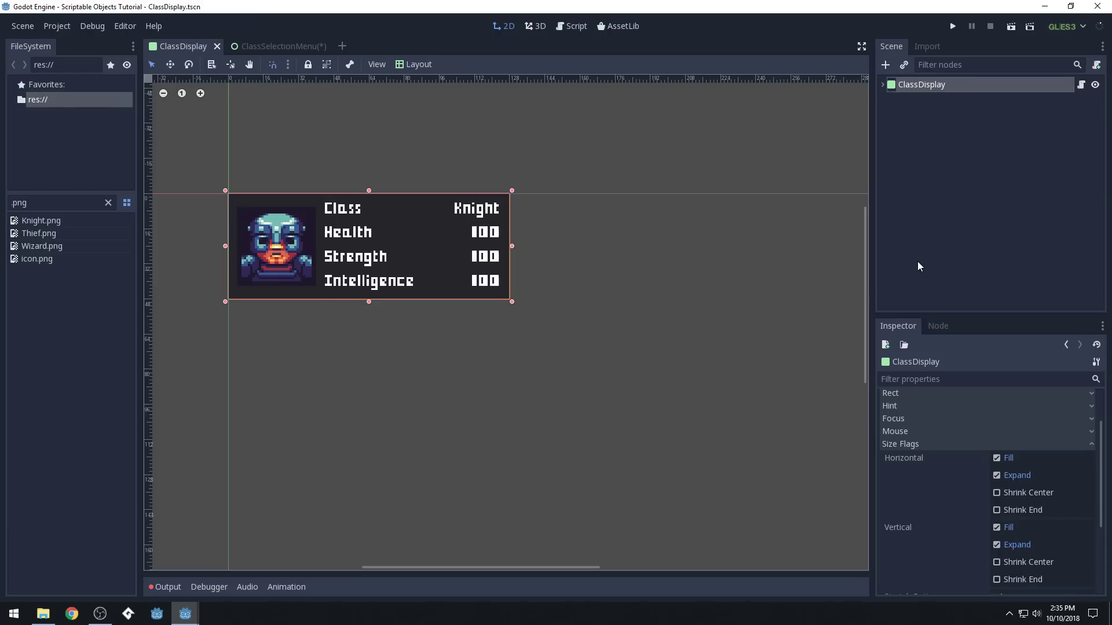
In ClassSelectionMenu, change the top CenterContainer's type to a plain Container.
click(274, 45)
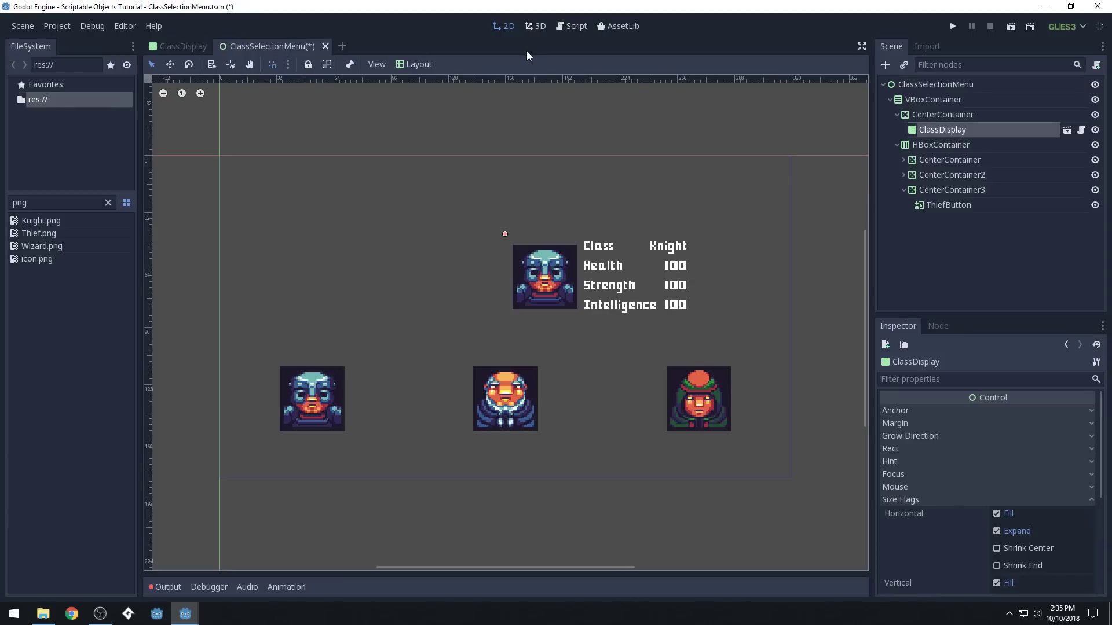
click(950, 116)
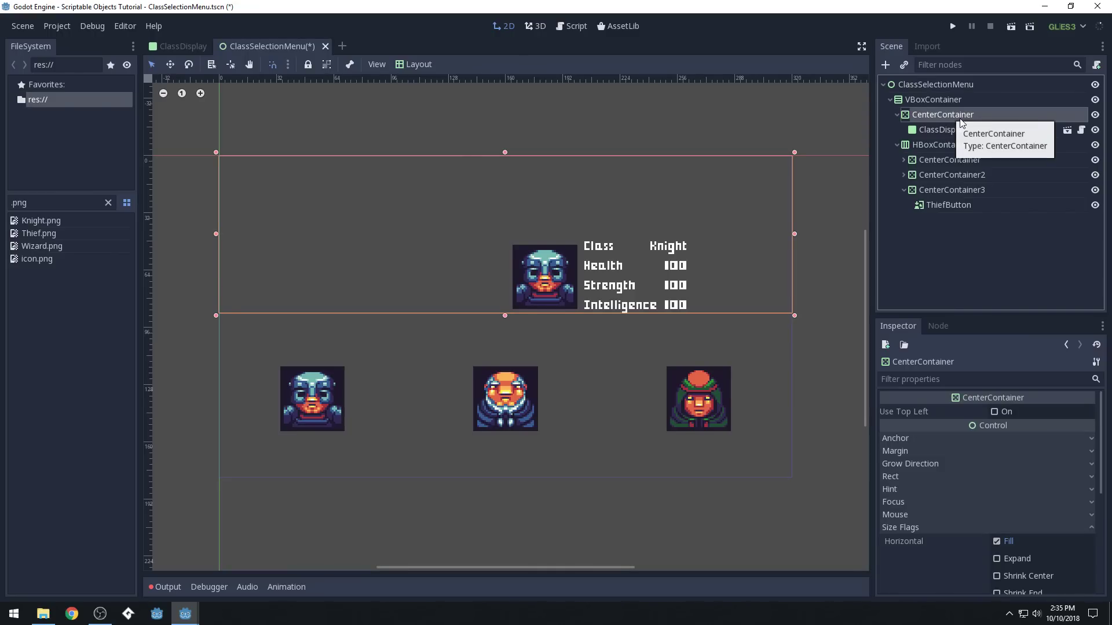
right_click(958, 116)
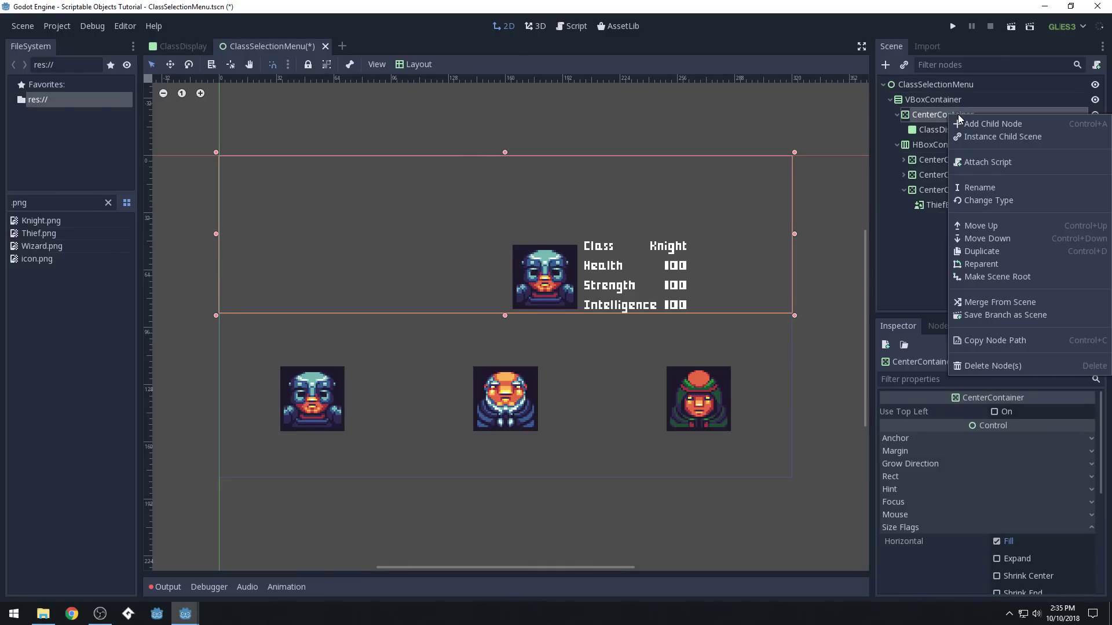
click(1003, 202)
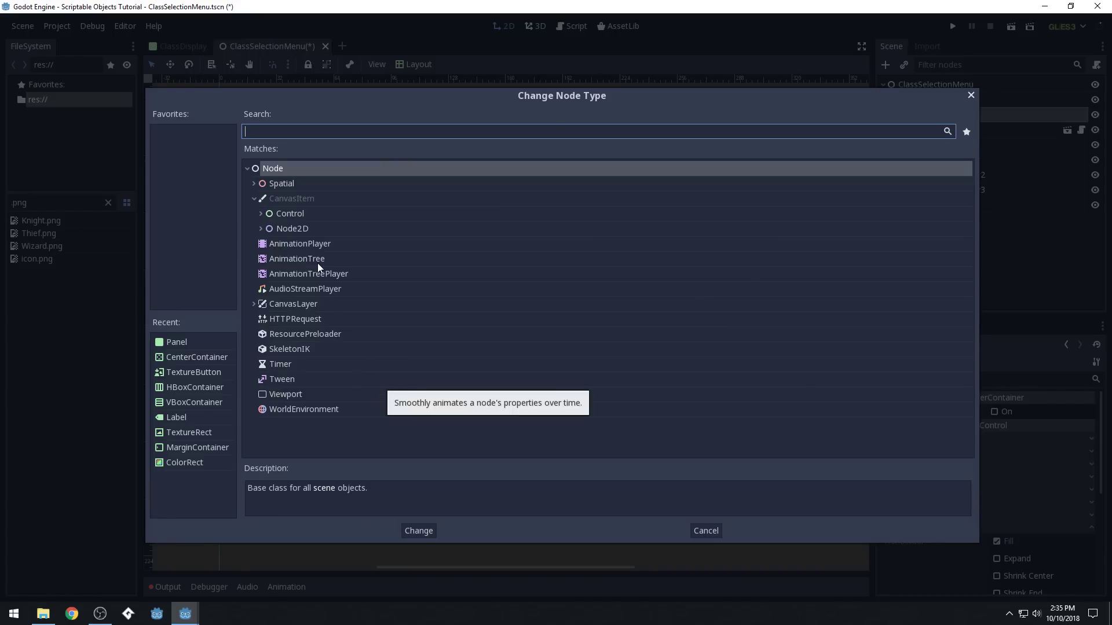
text(cont)
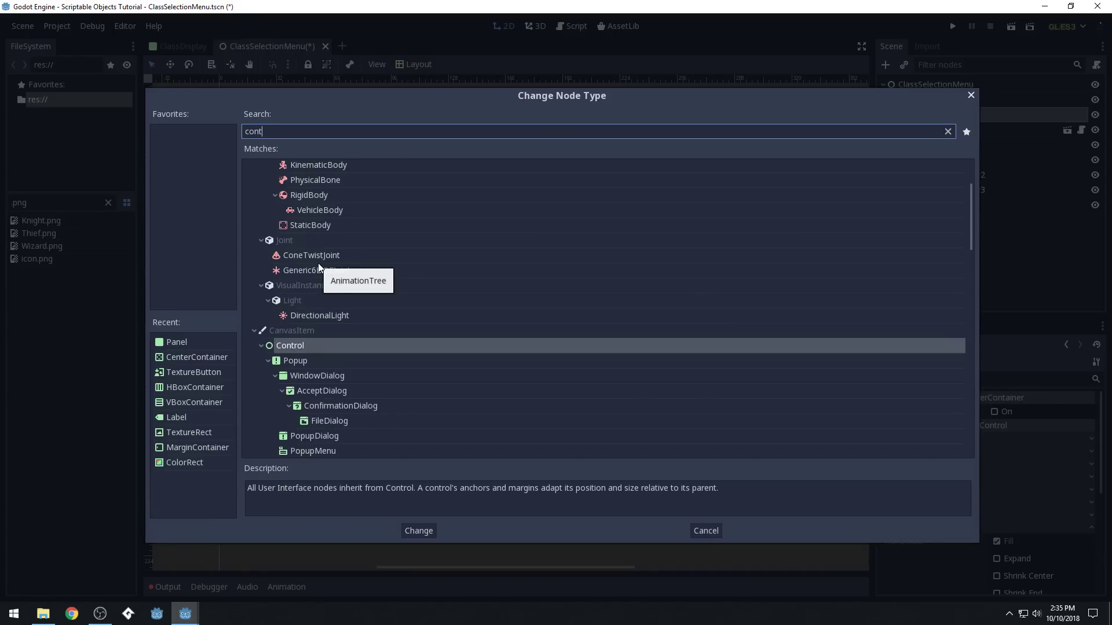
text(ainer)
key(Return)
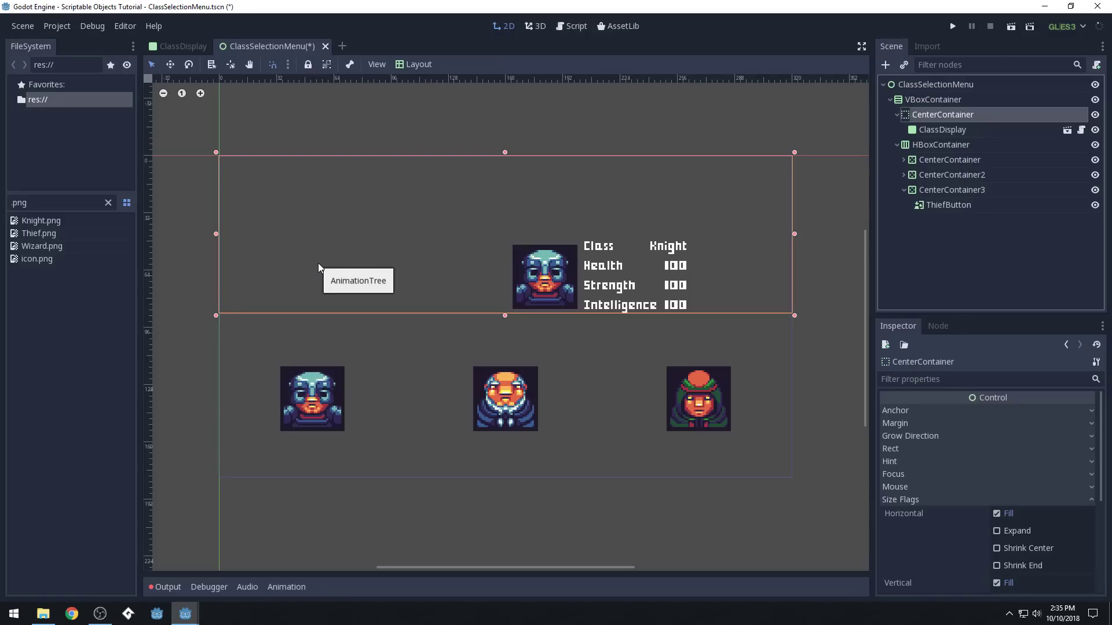
Delete the ClassDisplay node from the menu scene.
click(956, 130)
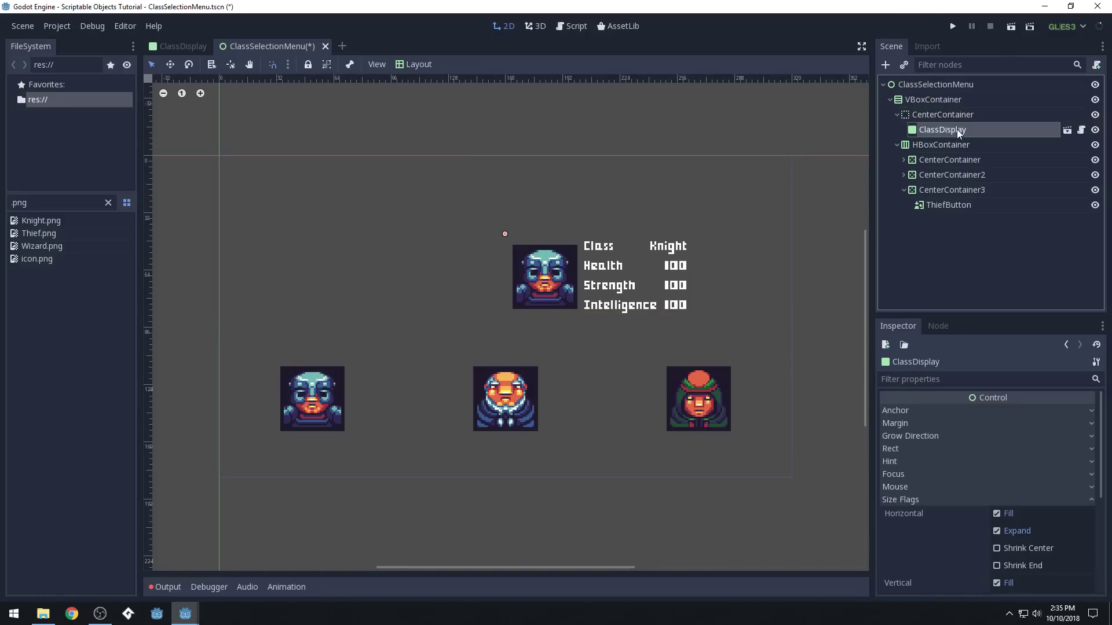
key(Delete)
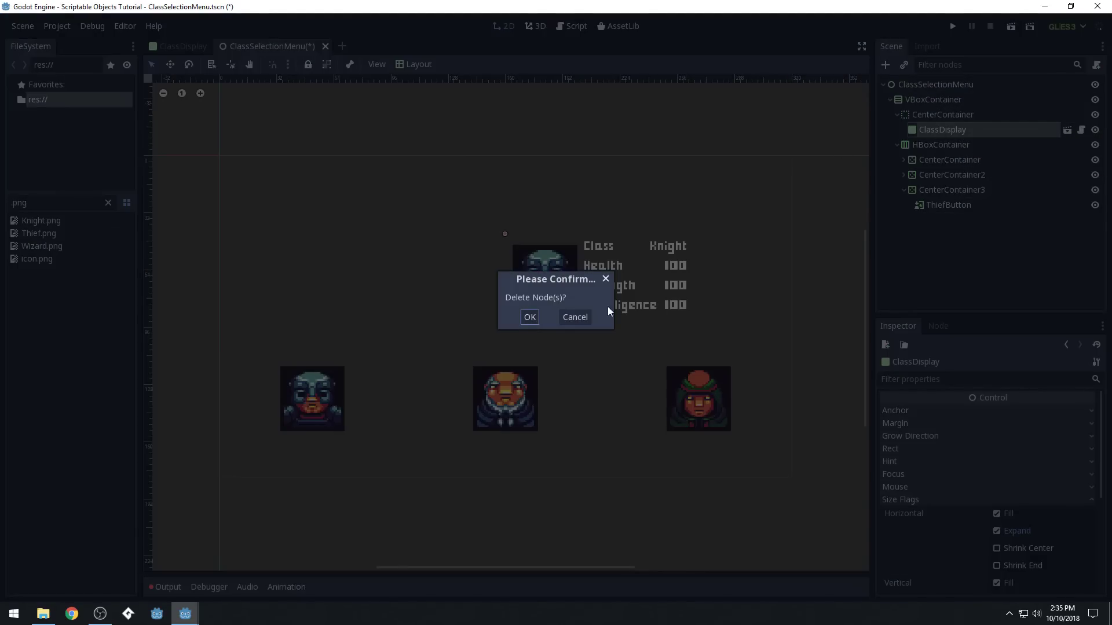
click(530, 317)
click(936, 115)
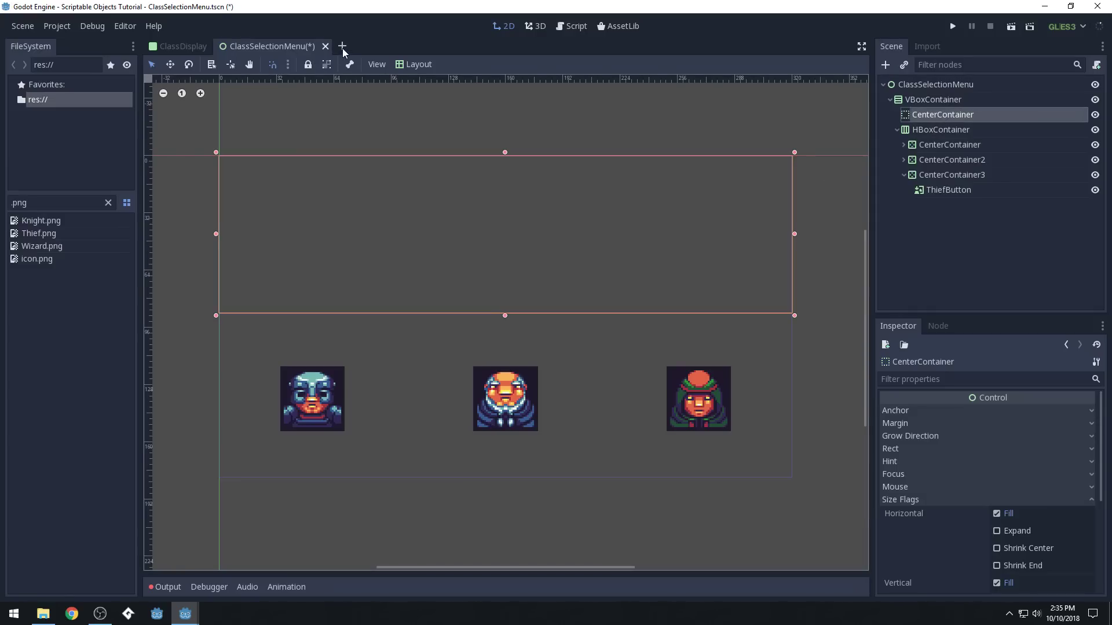
Instance ClassDisplay.tscn under the top CenterContainer again.
click(904, 64)
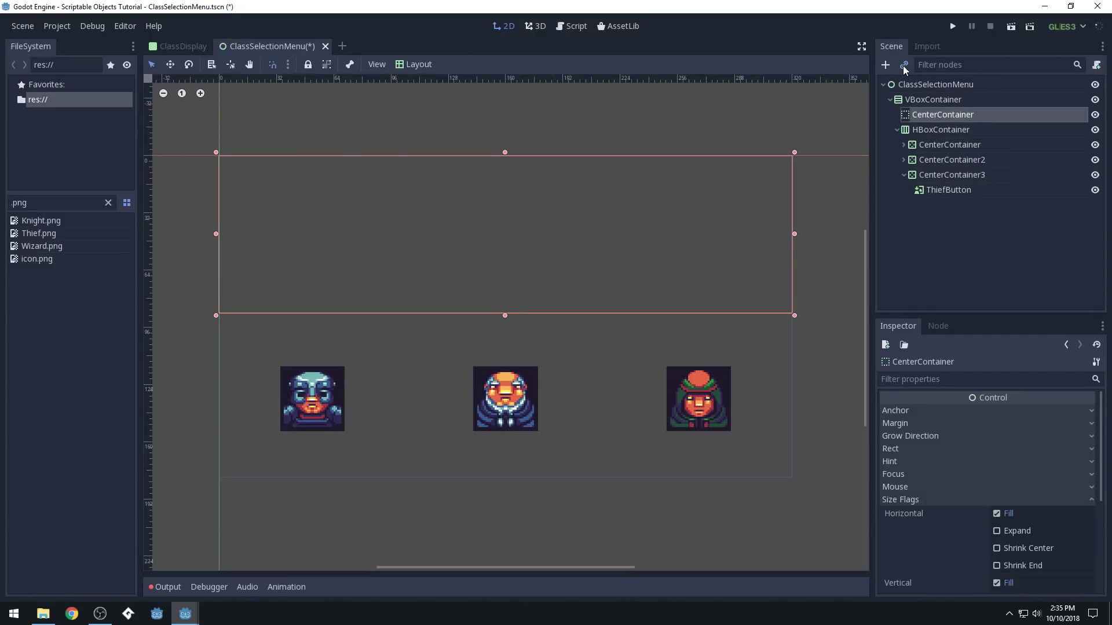
click(340, 184)
double_click(324, 150)
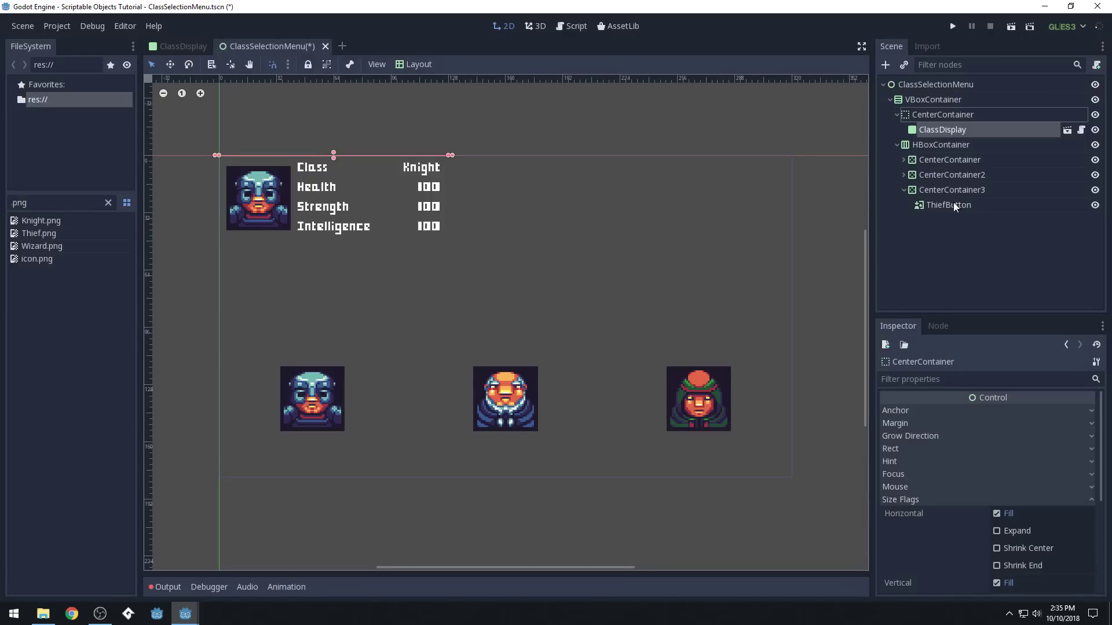
click(947, 127)
click(944, 117)
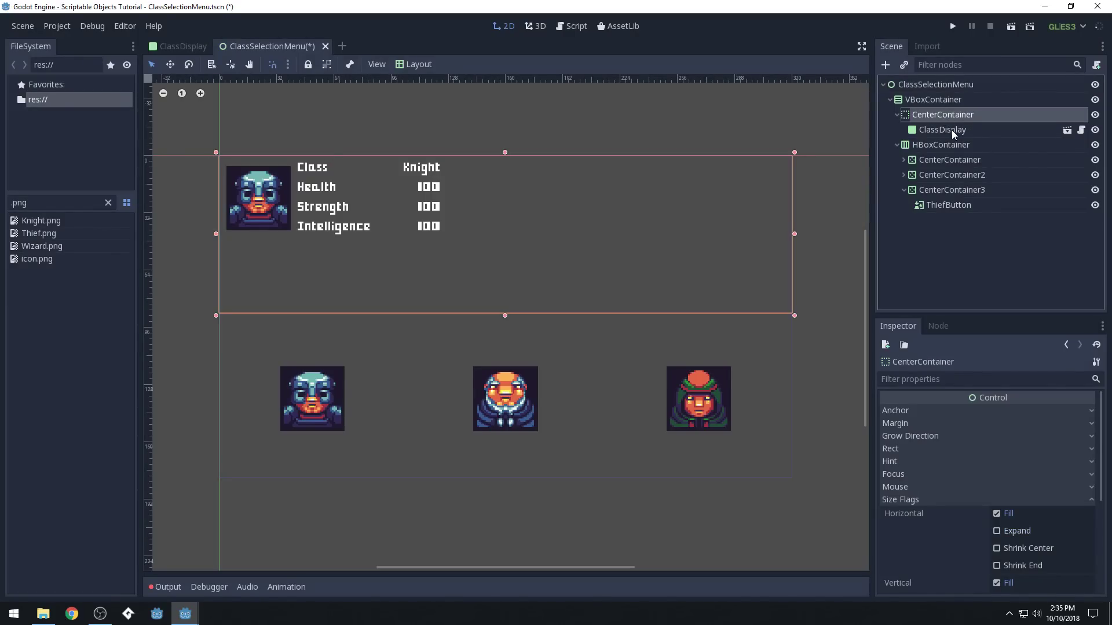
click(951, 129)
click(954, 115)
click(959, 128)
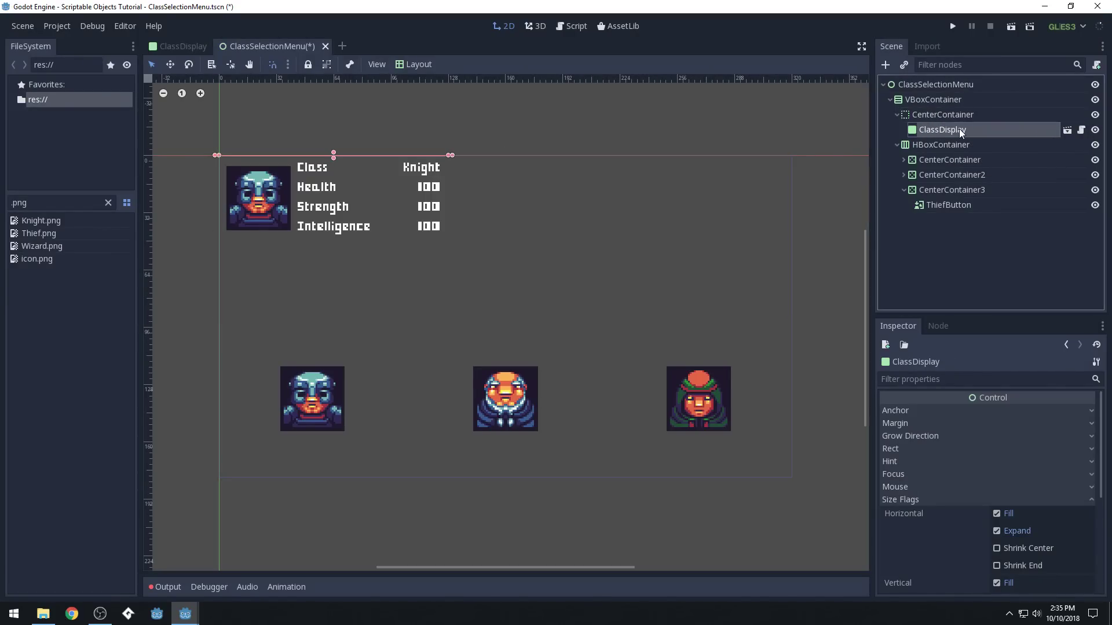
In the ClassDisplay scene, turn off Horizontal and Vertical Expand and save.
click(182, 47)
click(922, 84)
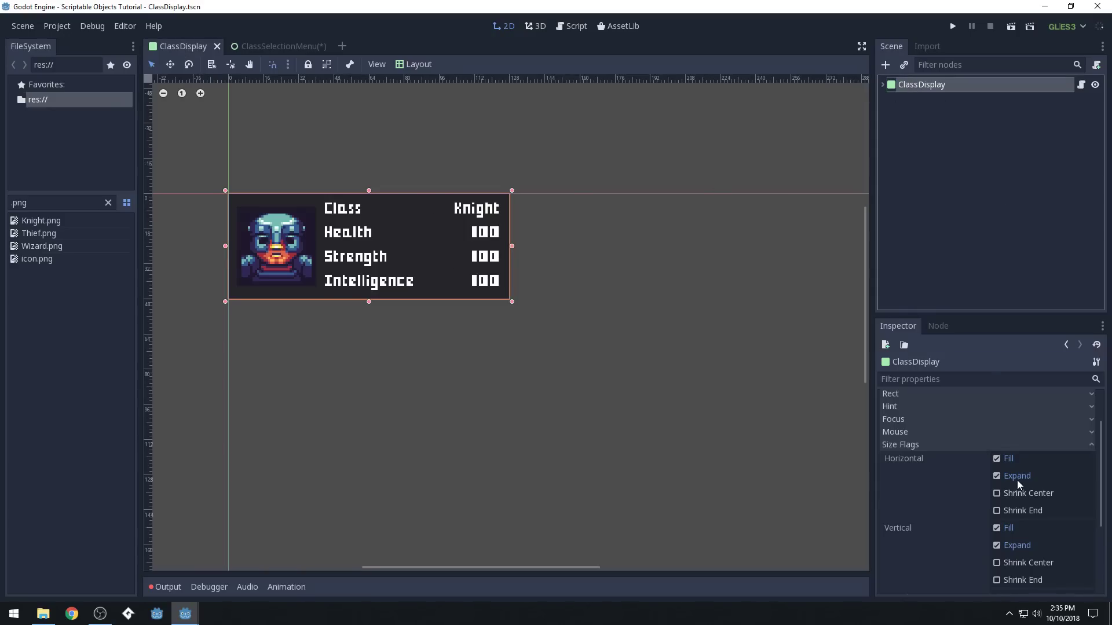
click(997, 475)
click(997, 545)
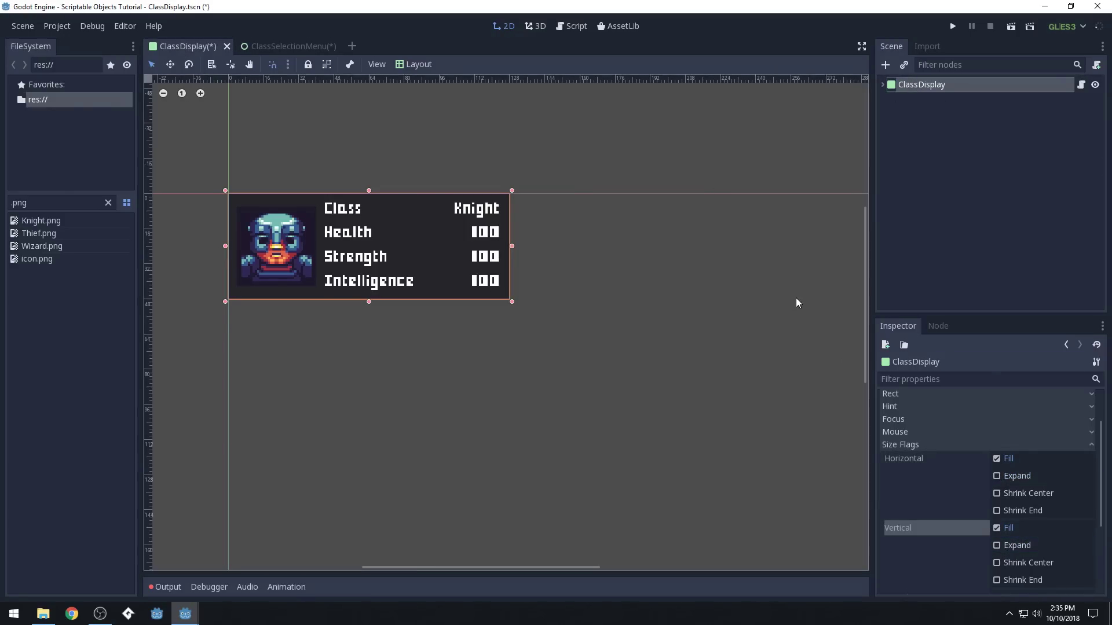
key(ctrl+s)
Move and stretch the ClassDisplay panel toward the menu centre, then save ClassSelectionMenu.
click(296, 46)
click(964, 127)
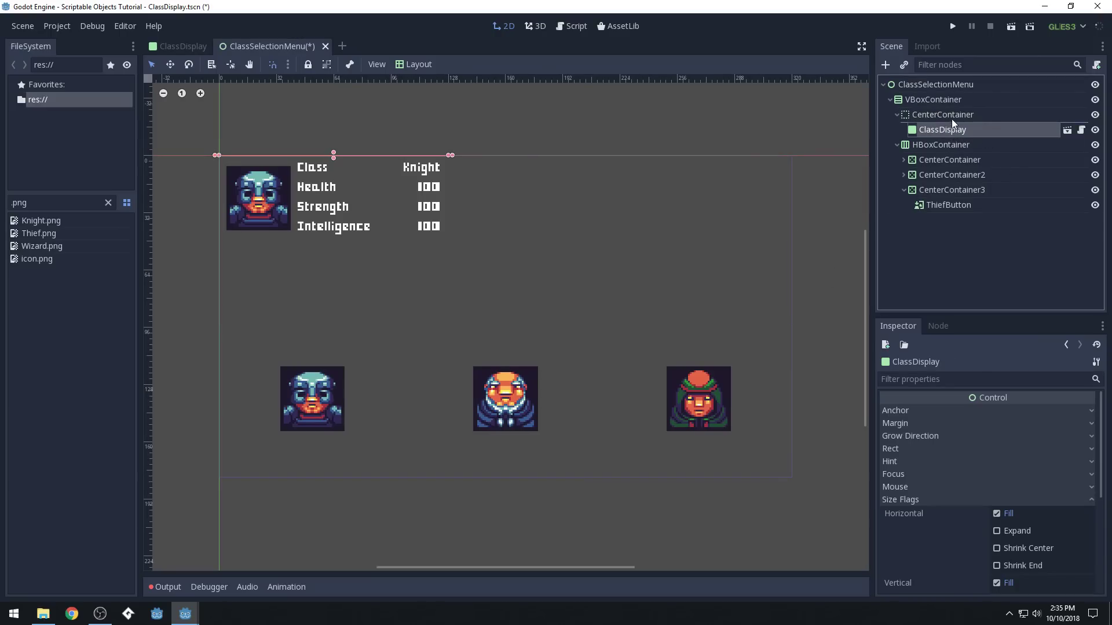
click(953, 114)
click(955, 131)
click(955, 131)
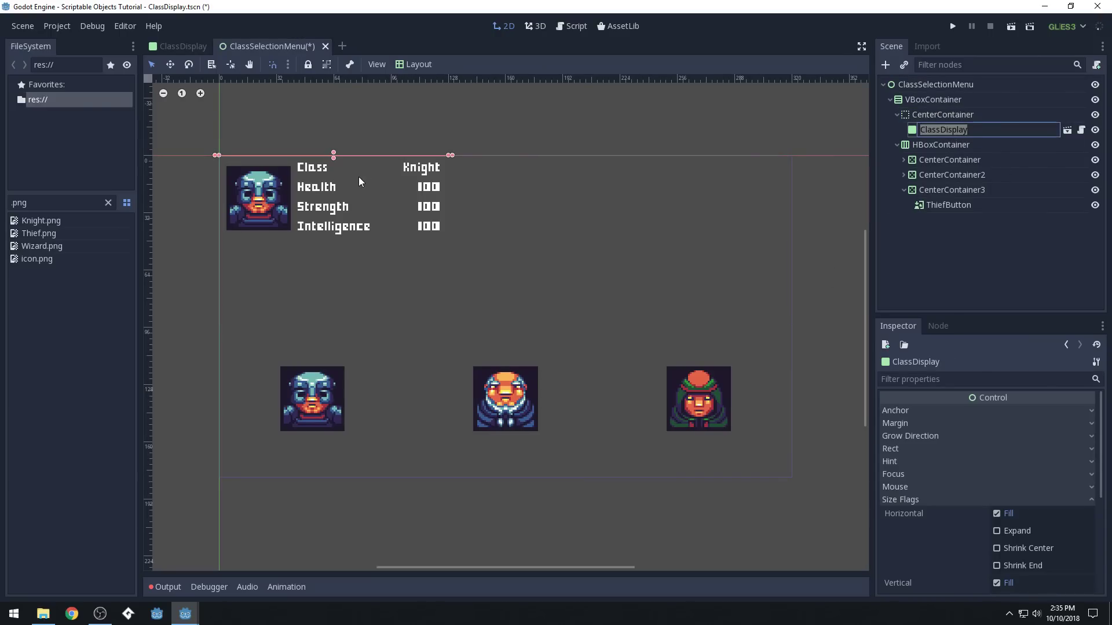
drag(361, 157, 540, 201)
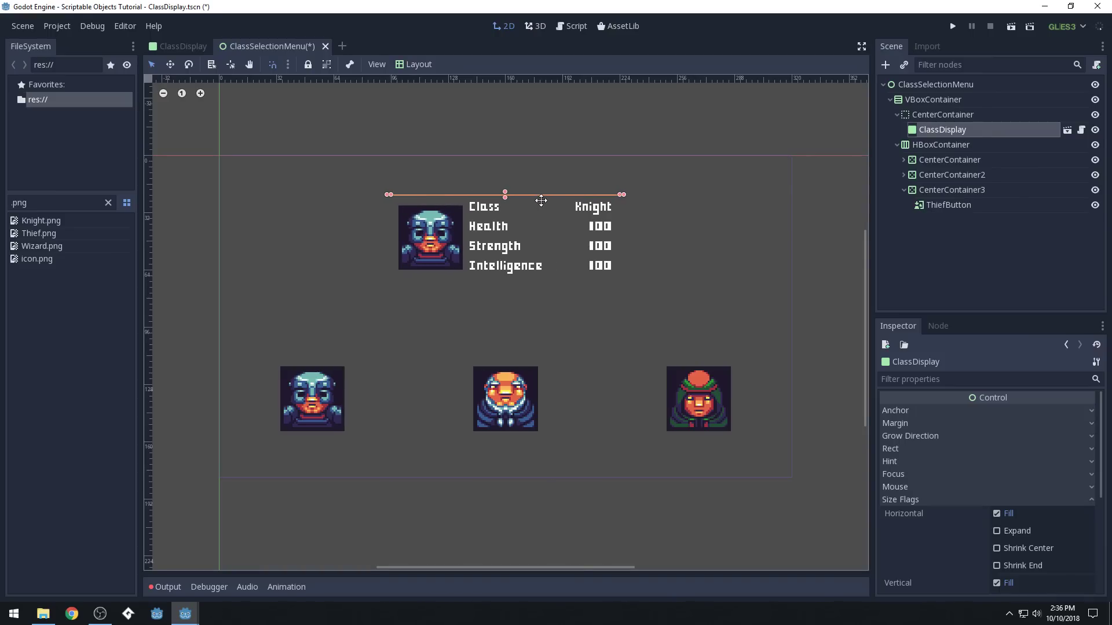
drag(506, 197, 512, 284)
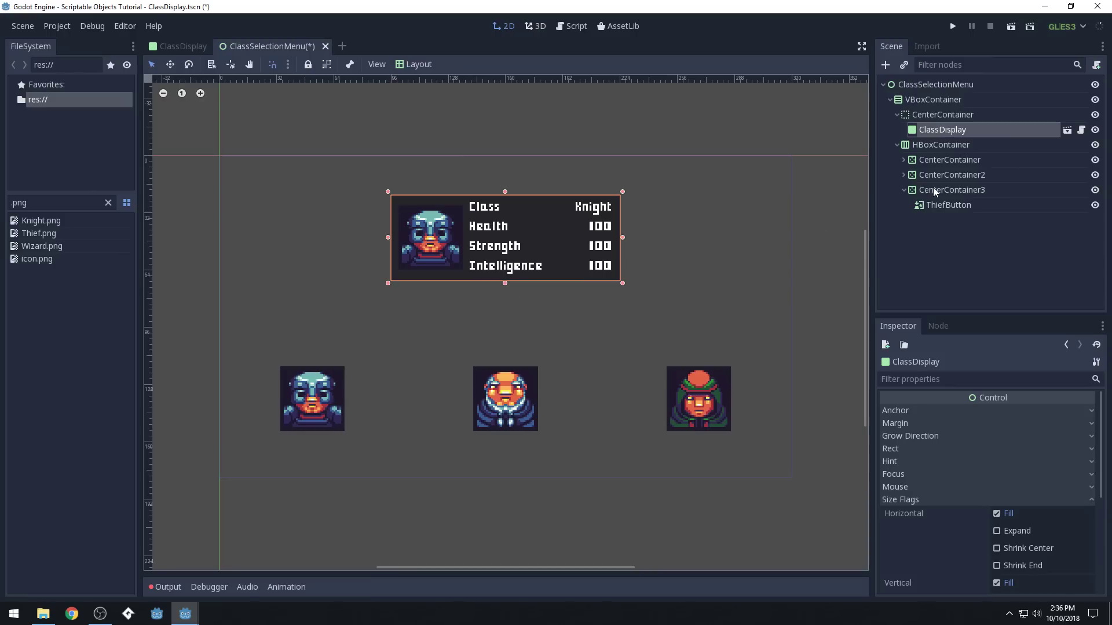
key(ctrl+s)
Nudge the ClassDisplay stats panel slightly upward and save the ClassSelectionMenu scene.
click(188, 51)
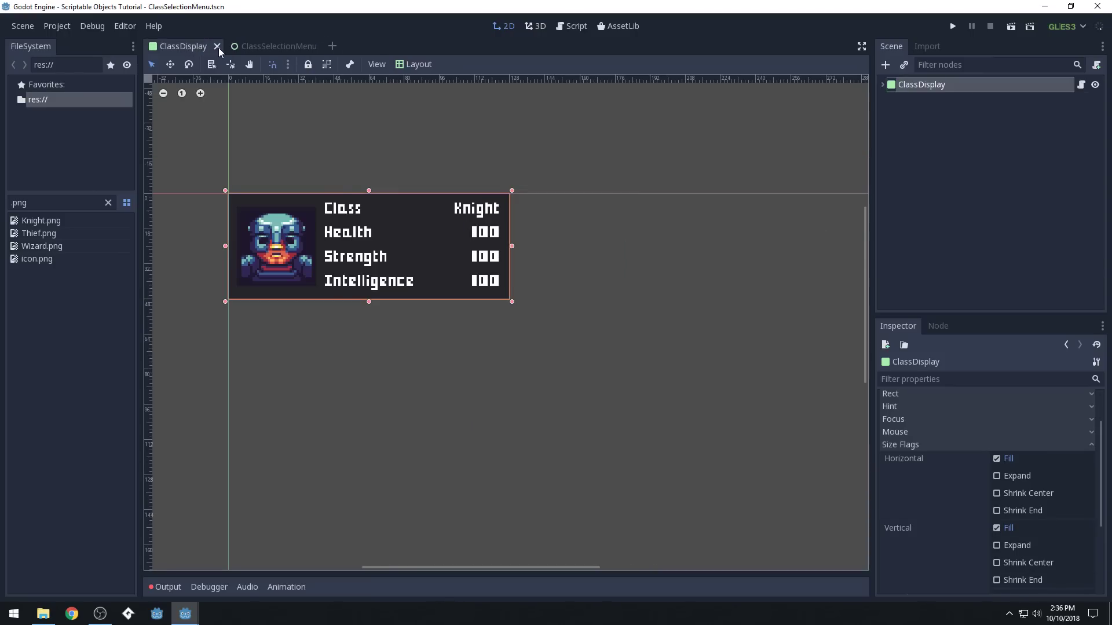
click(249, 48)
click(743, 256)
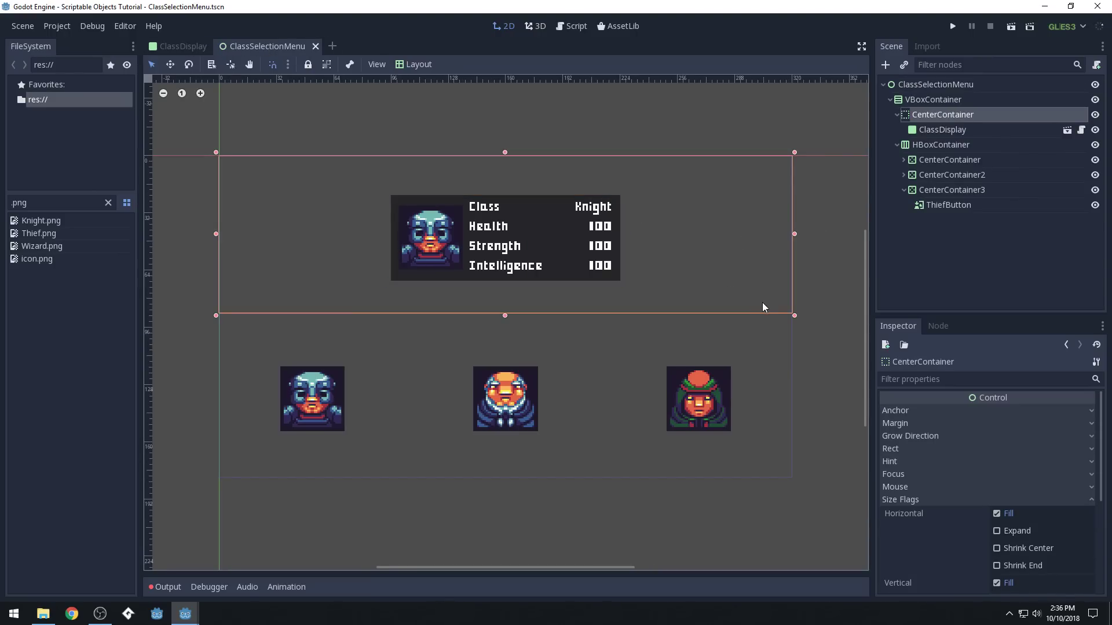
click(822, 244)
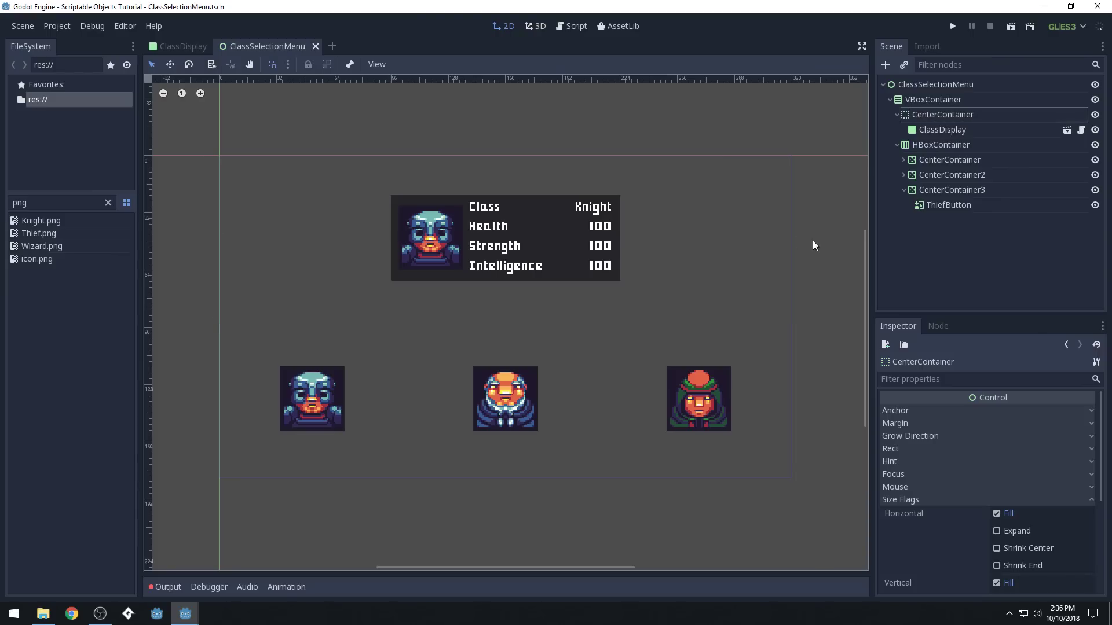
click(960, 131)
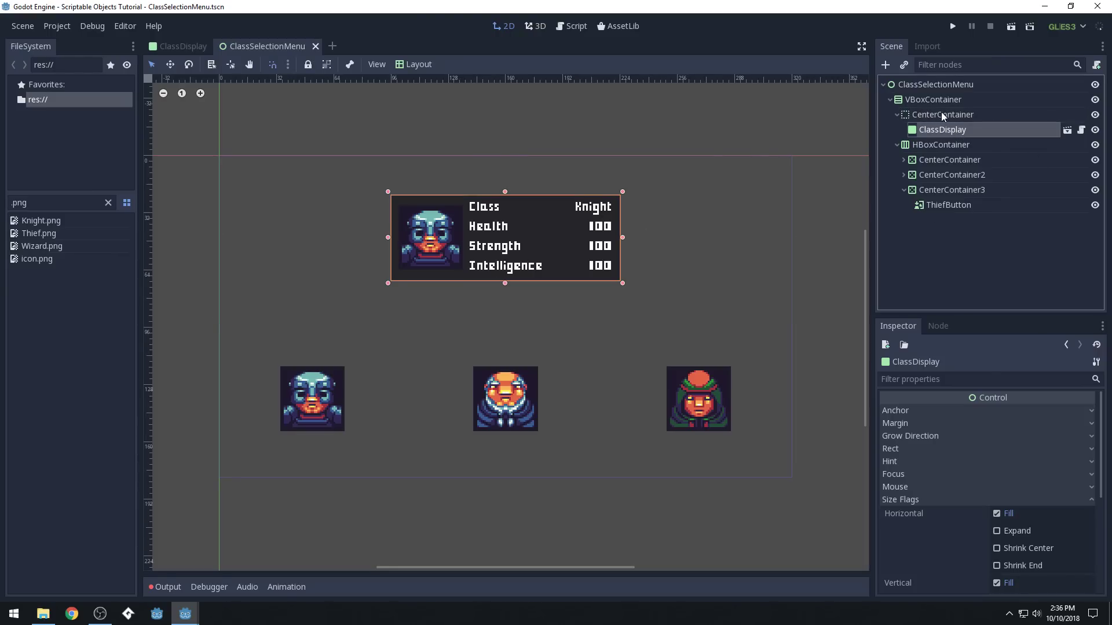
click(942, 114)
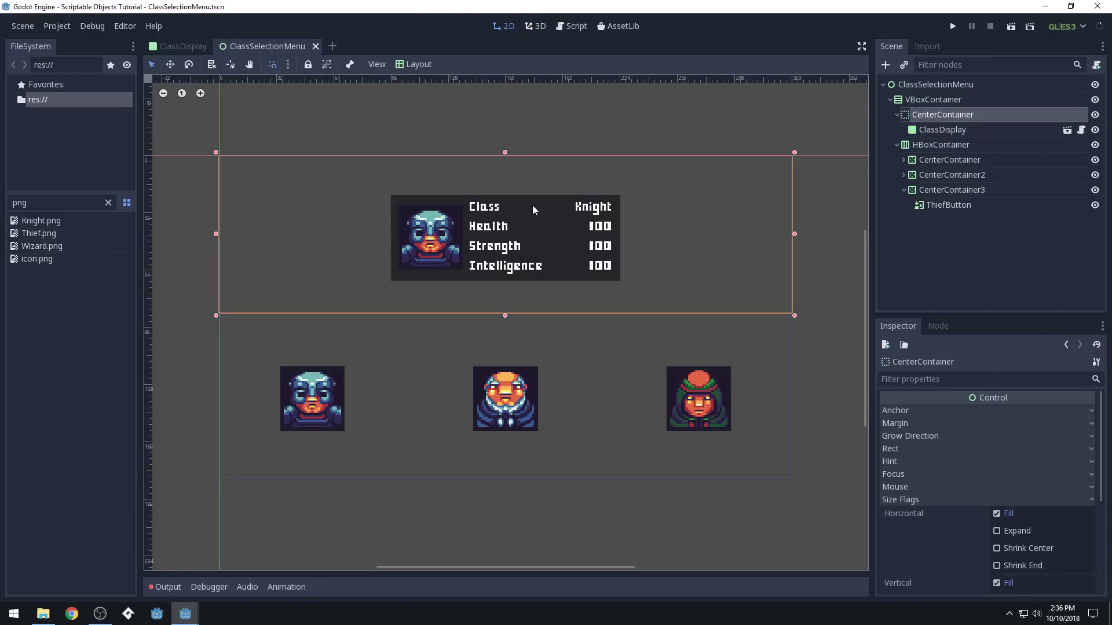
click(941, 131)
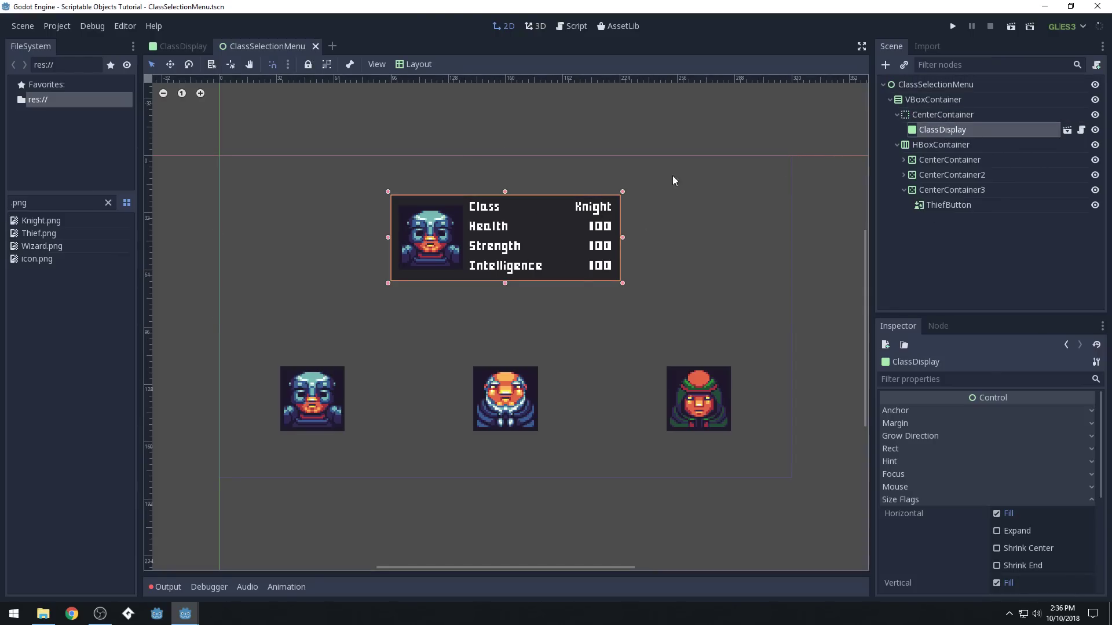
drag(537, 211, 537, 202)
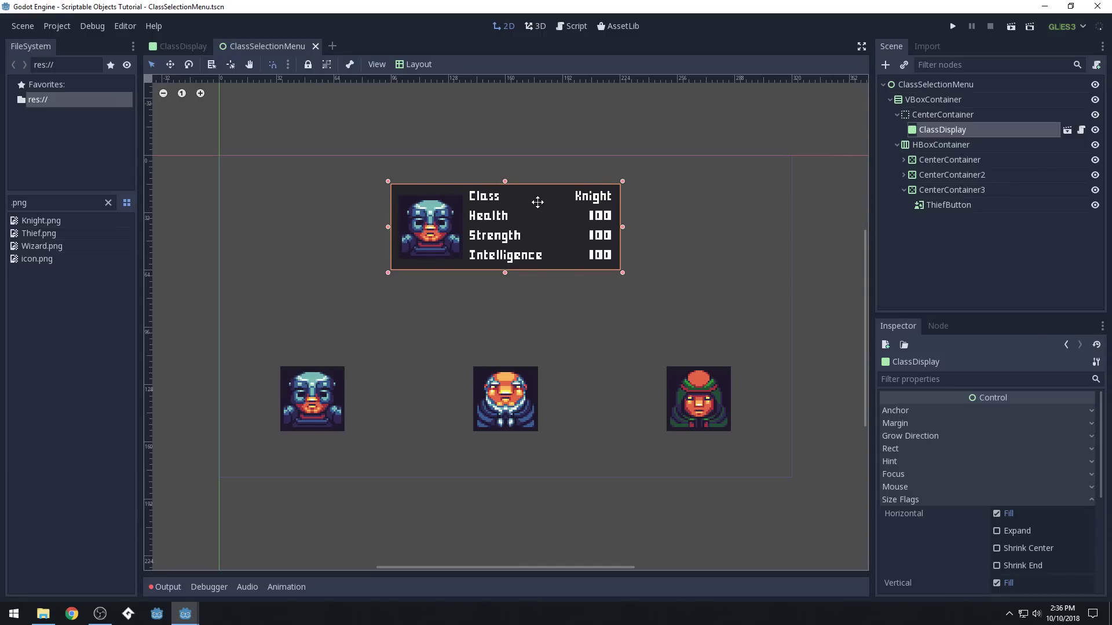
click(672, 145)
key(ctrl+s)
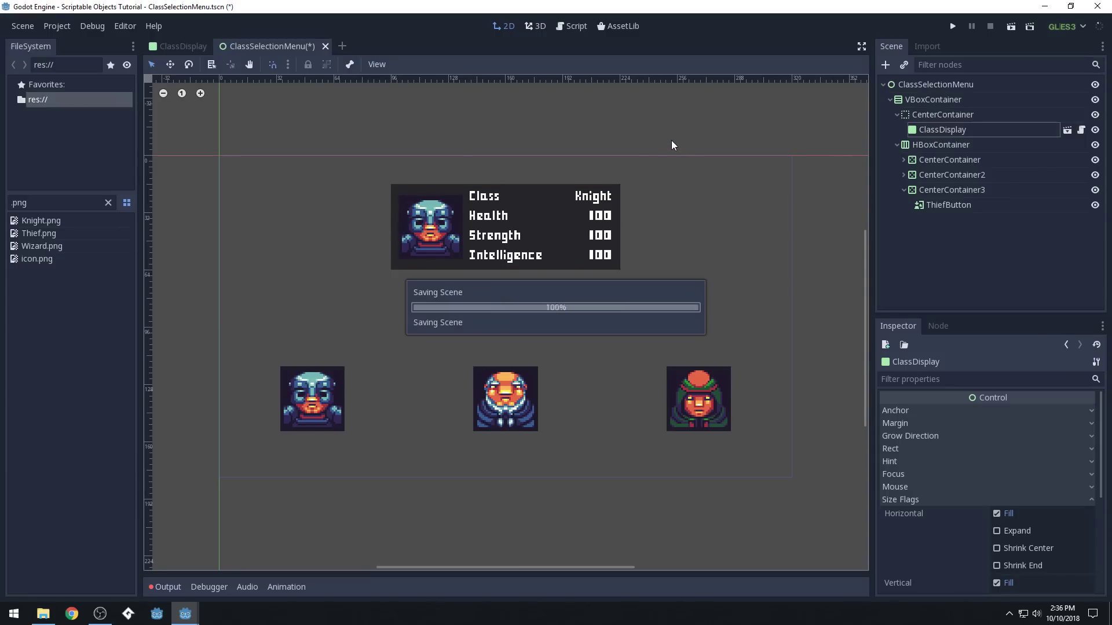
Compare the CenterContainer and ClassDisplay selections, then select the ClassSelectionMenu root node.
click(955, 115)
click(951, 129)
click(951, 116)
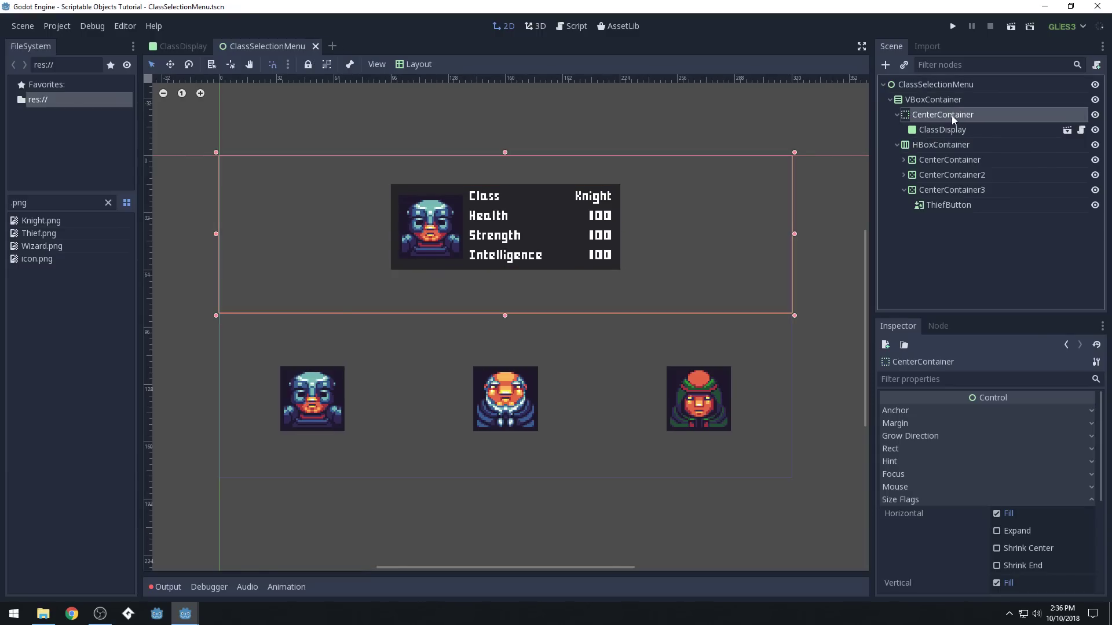
click(950, 129)
click(953, 114)
click(951, 133)
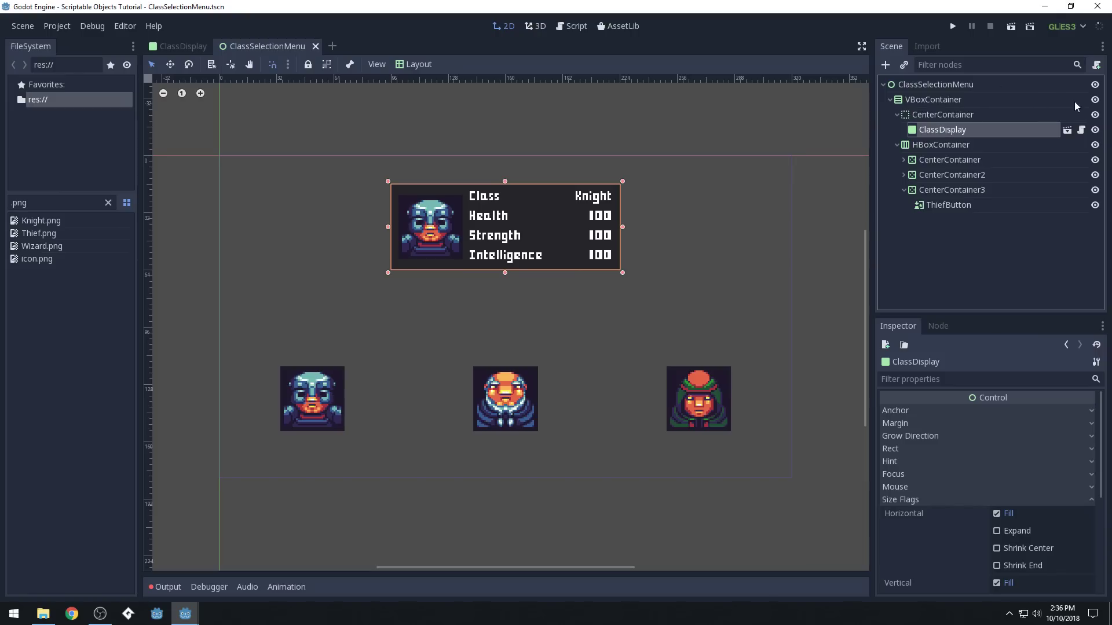
click(993, 84)
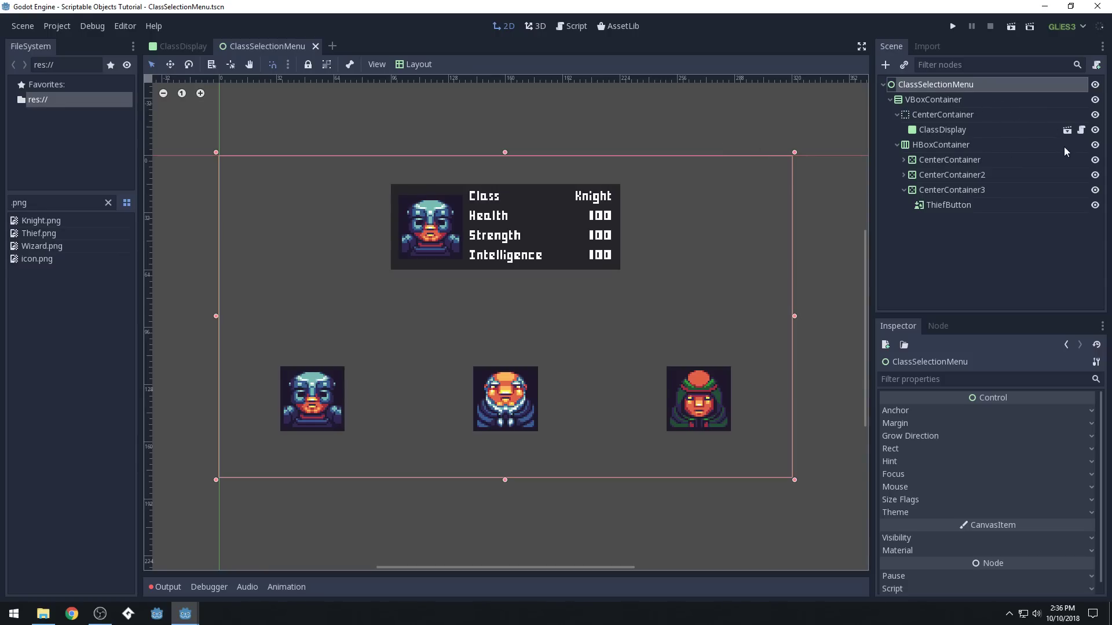
click(972, 85)
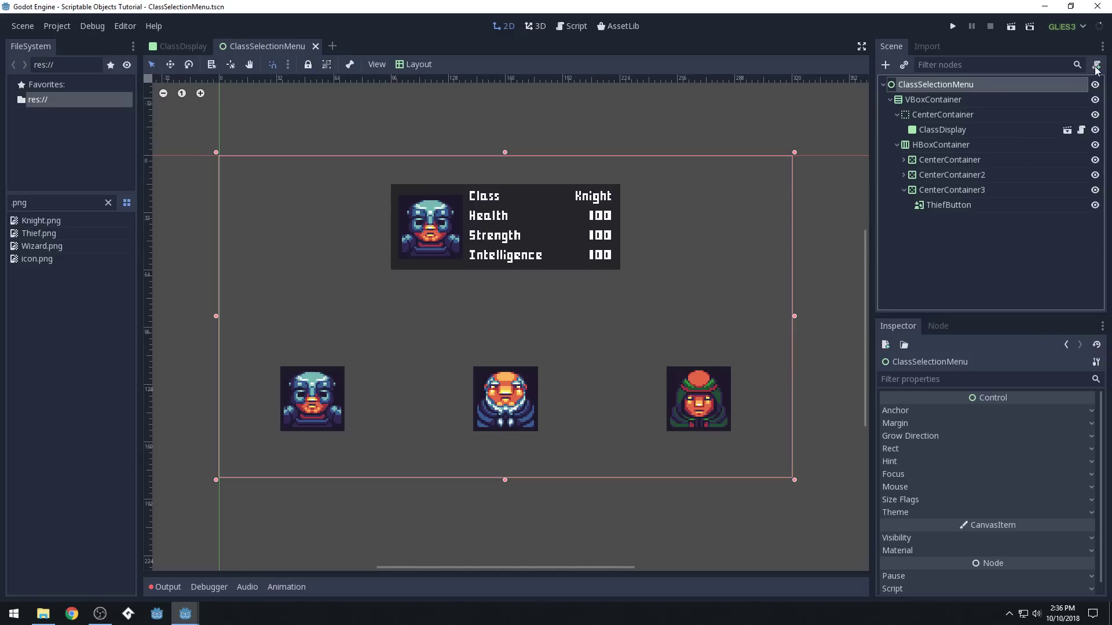
click(997, 131)
click(1081, 130)
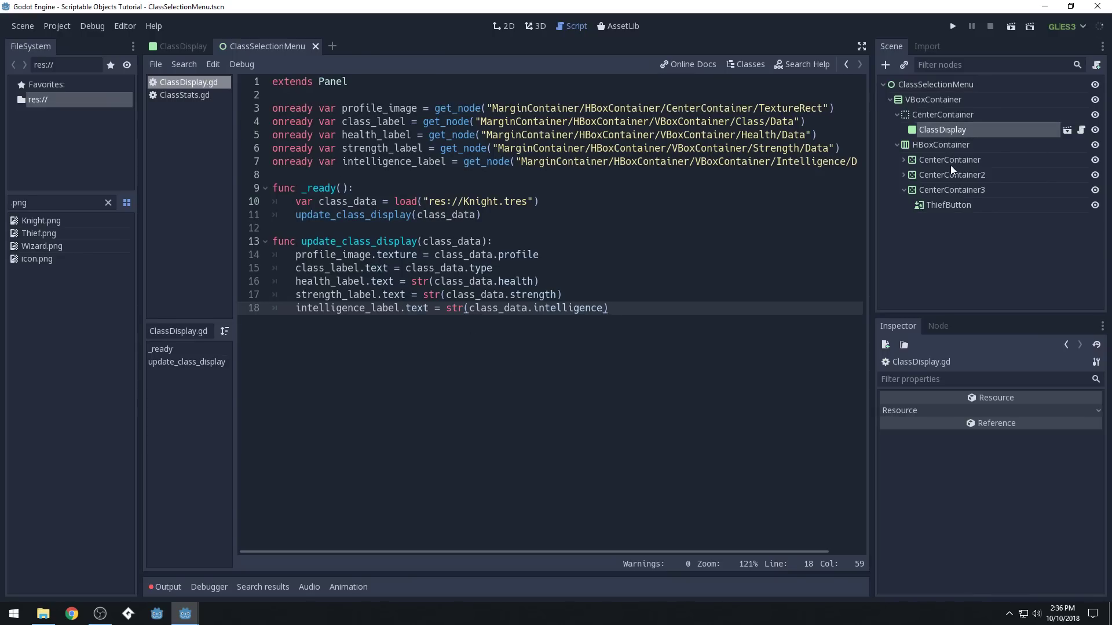
click(907, 192)
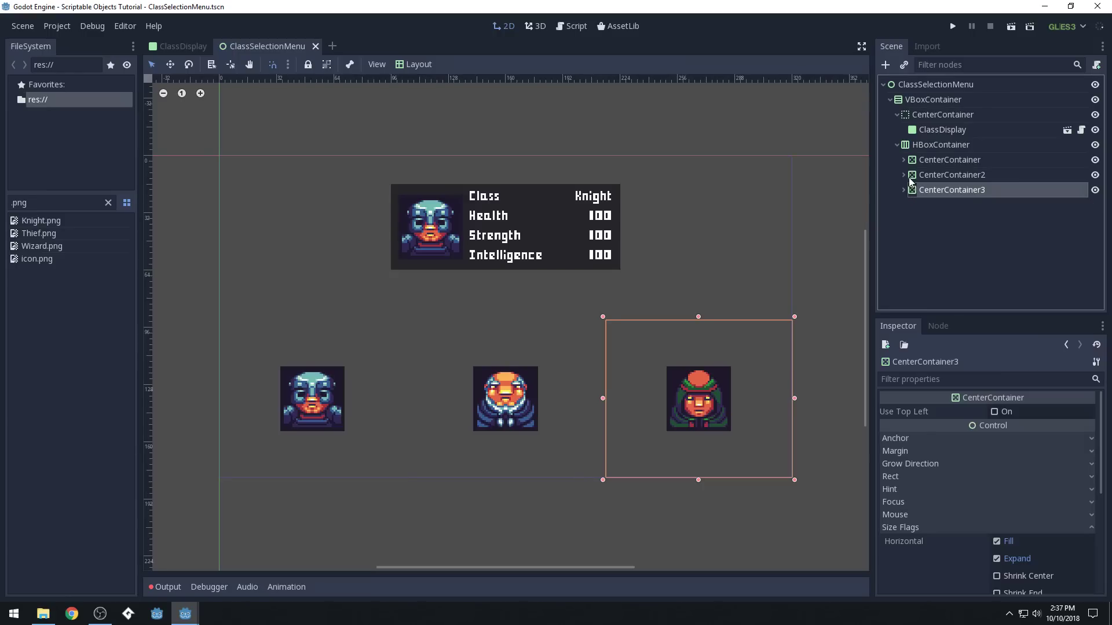
click(903, 175)
click(903, 161)
Select the KnightButton node and show its Node > Signals list.
click(946, 173)
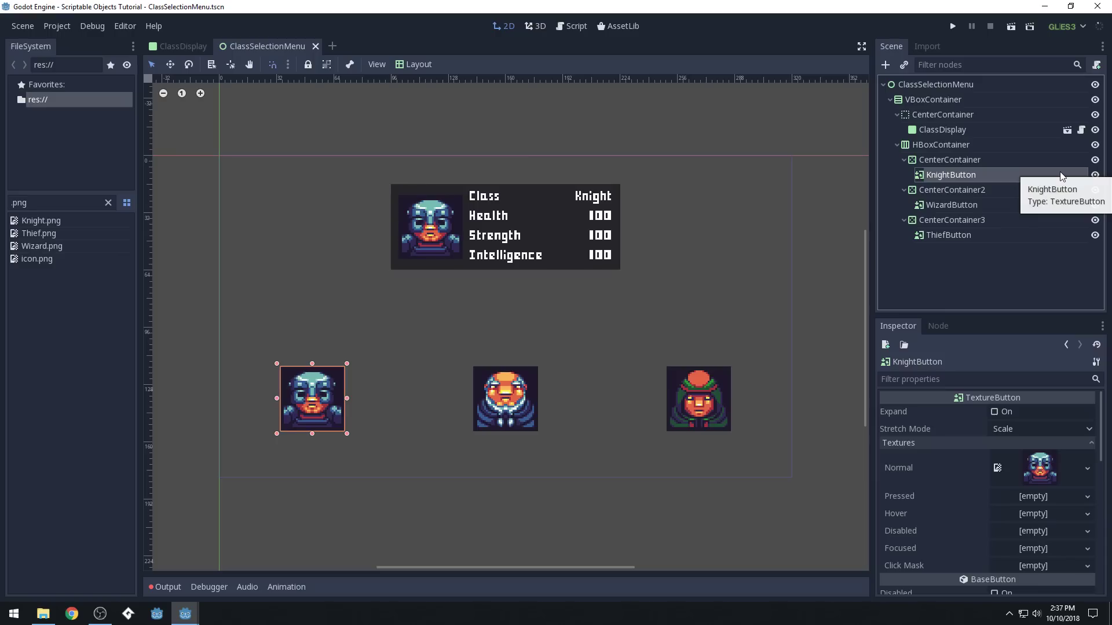
click(985, 160)
click(986, 175)
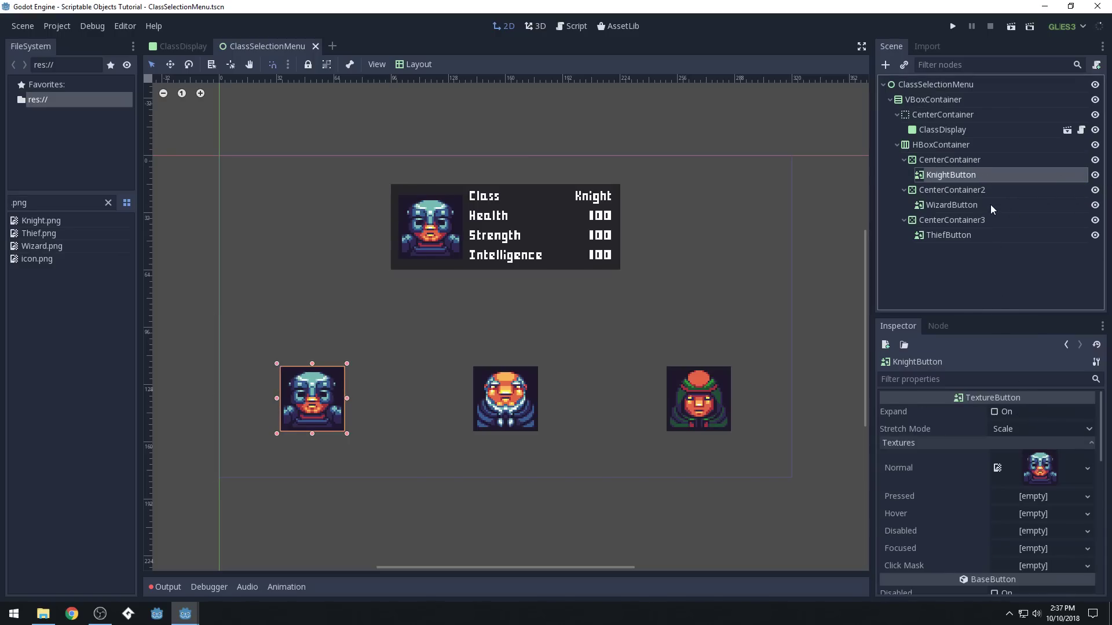
click(939, 326)
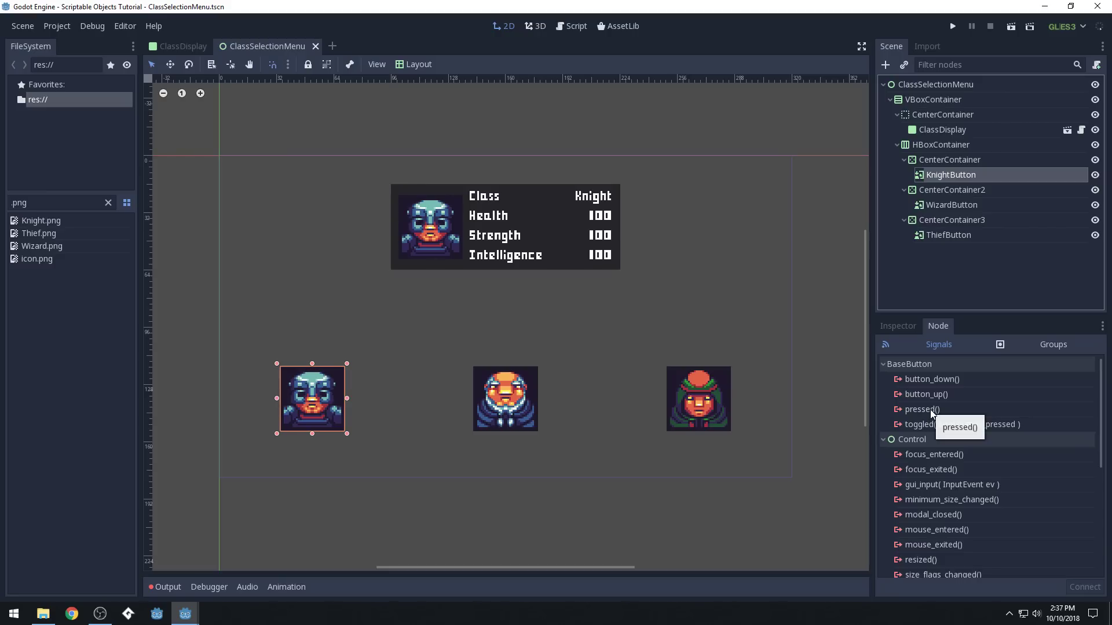
double_click(949, 175)
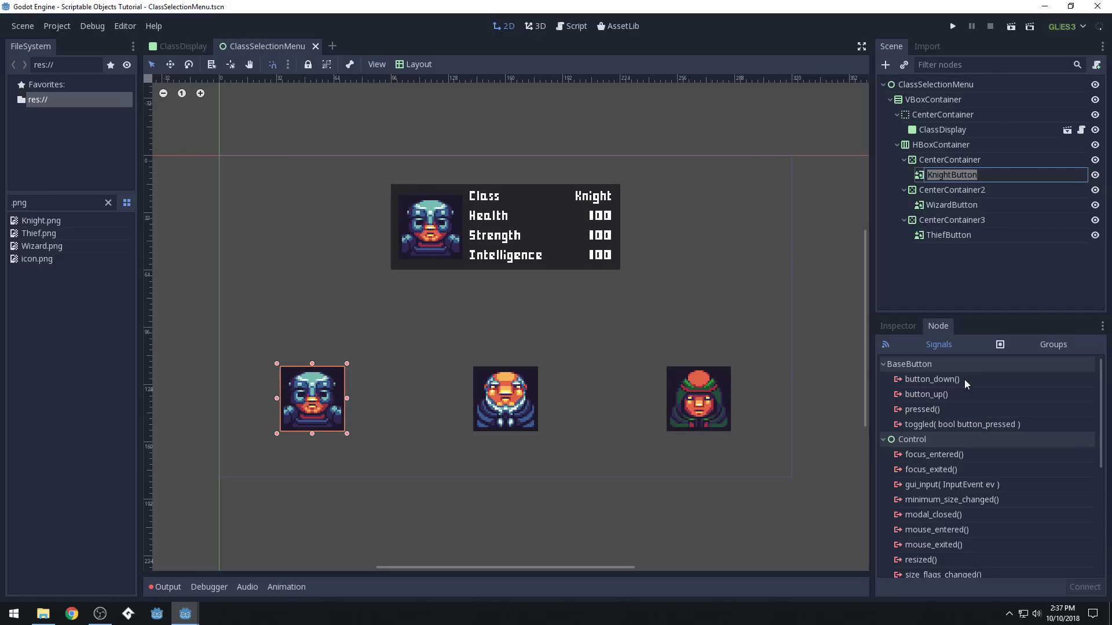
click(913, 328)
click(942, 328)
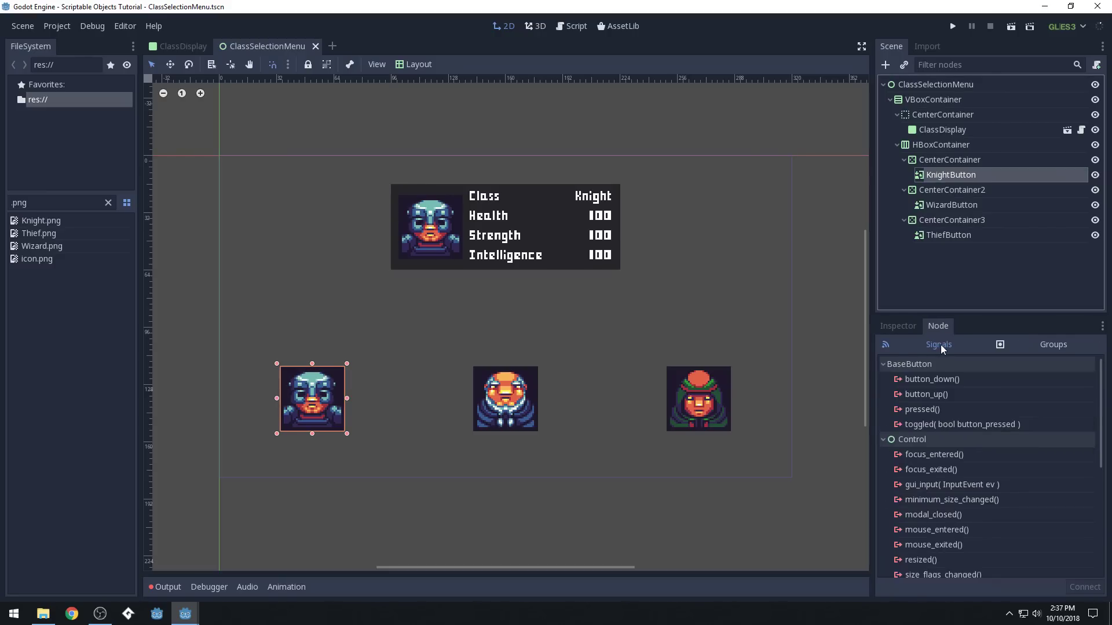
Connect its pressed() signal to ClassDisplay, creating _on_KnightButton_pressed.
double_click(922, 410)
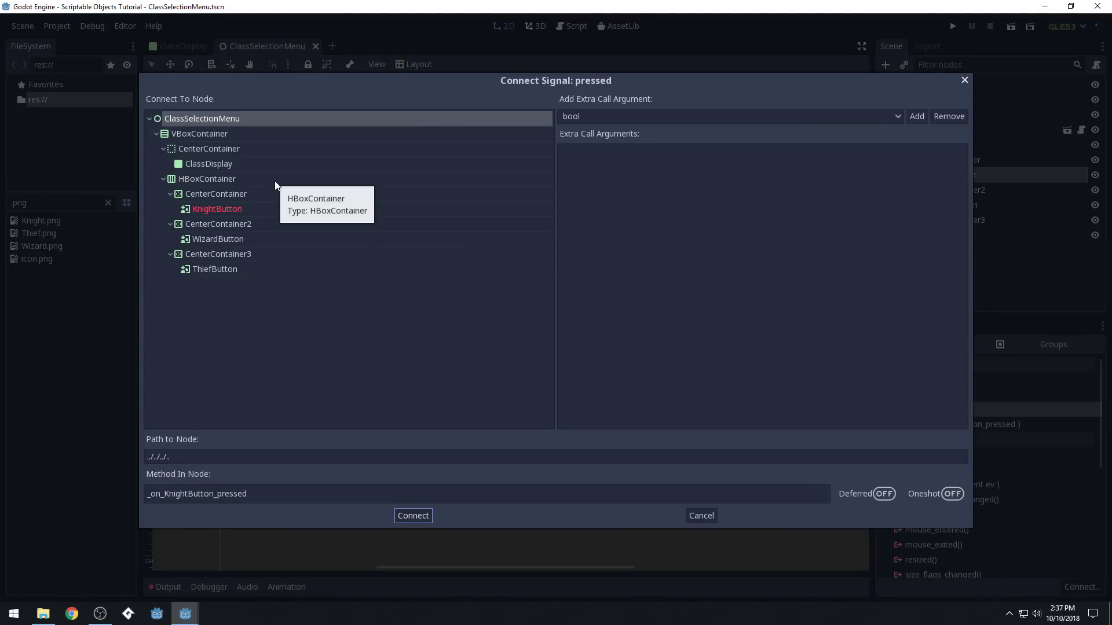
click(201, 165)
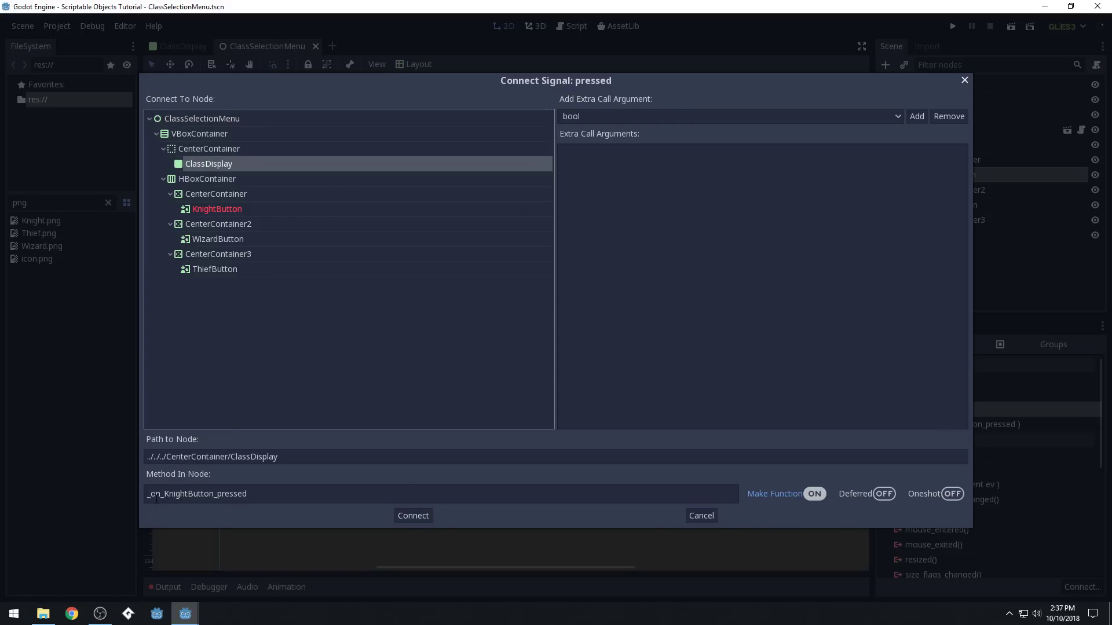
click(410, 516)
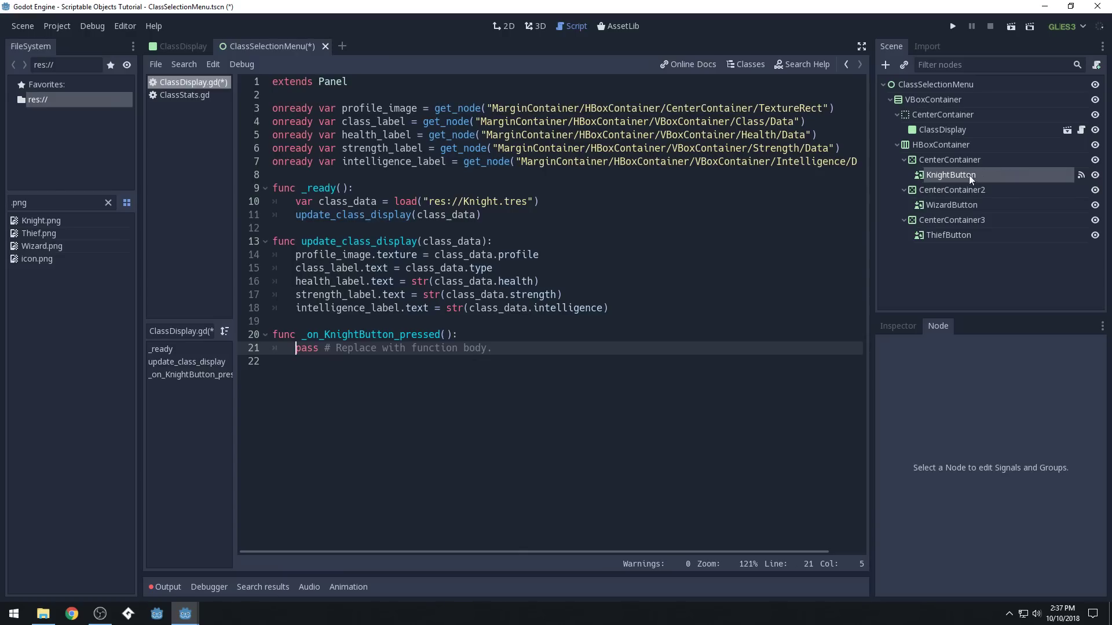
Replace the pass line in _on_KnightButton_pressed with a partial update_class_display call.
drag(493, 348, 297, 353)
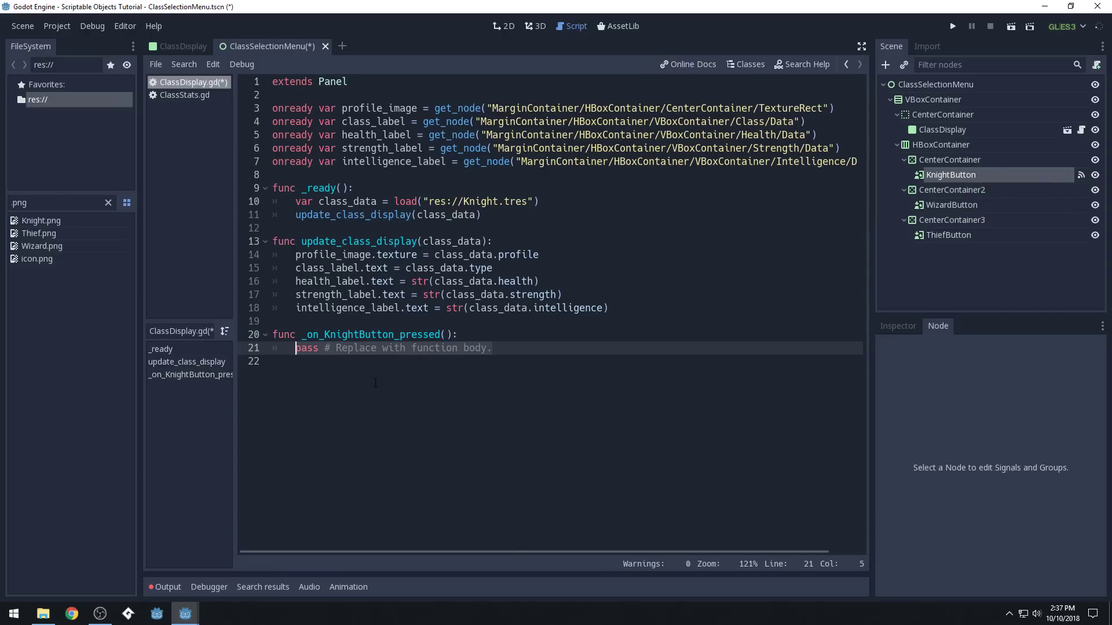
click(521, 351)
drag(521, 352, 296, 351)
text(upda)
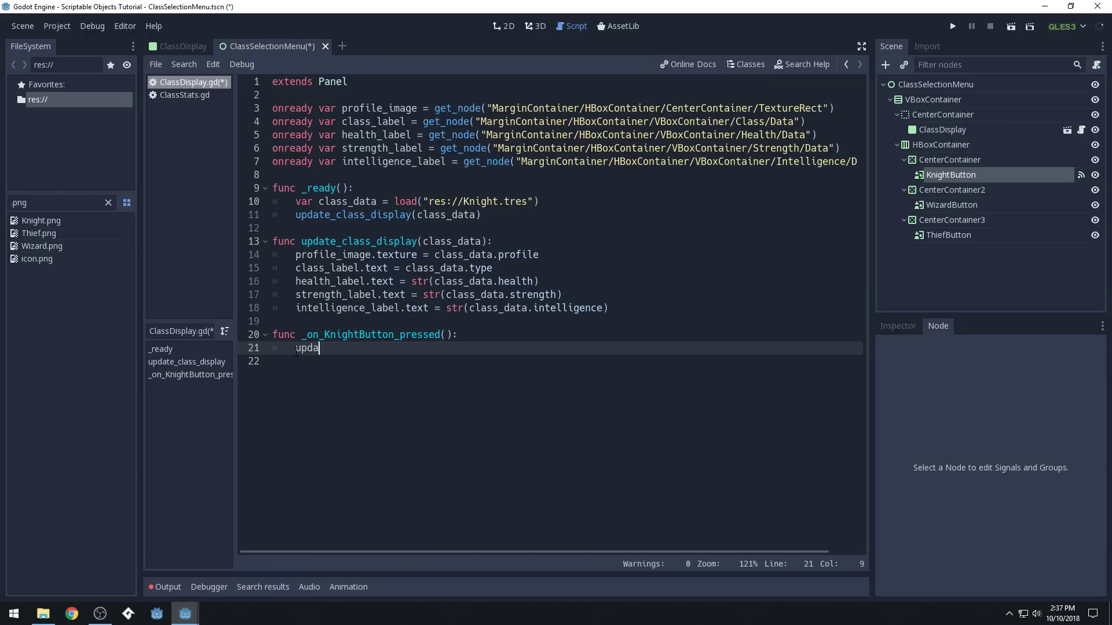
text(te_class_d)
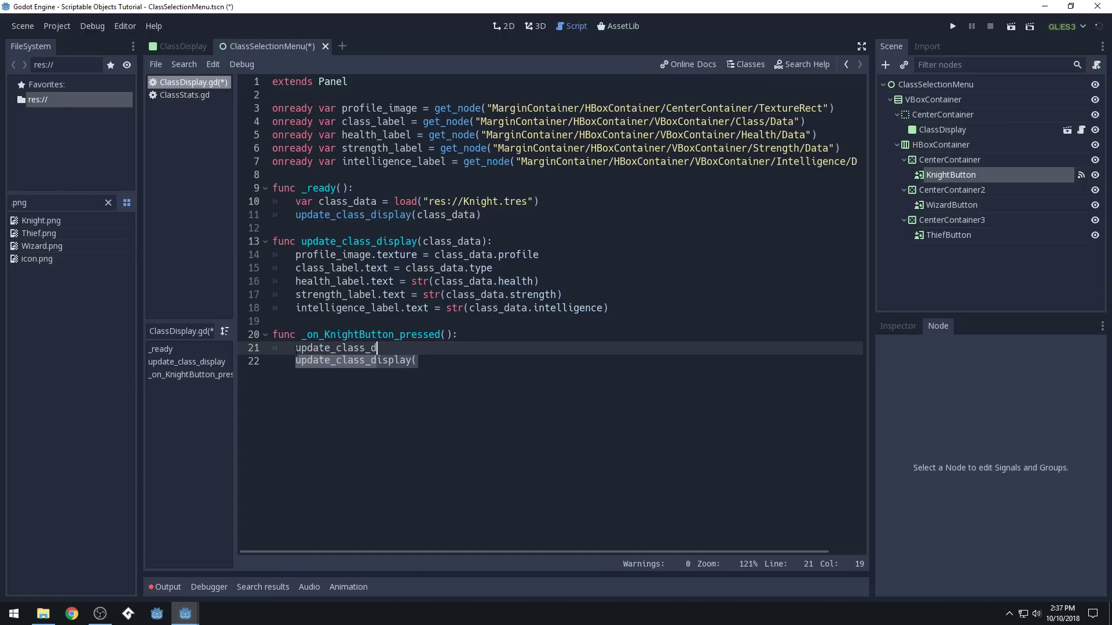
key(Return)
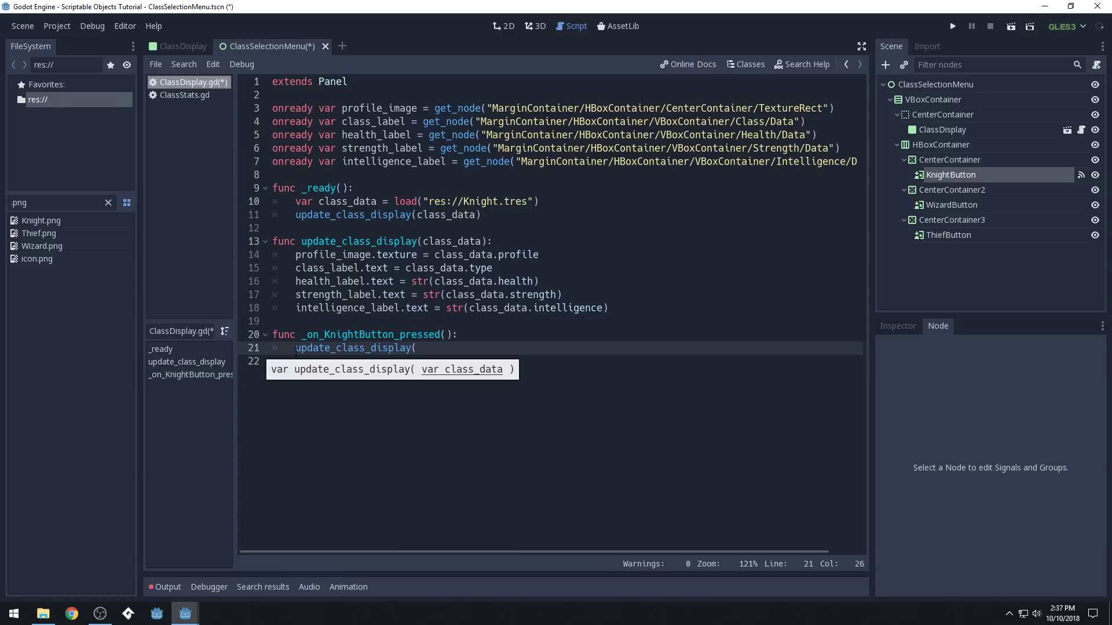
text(load)
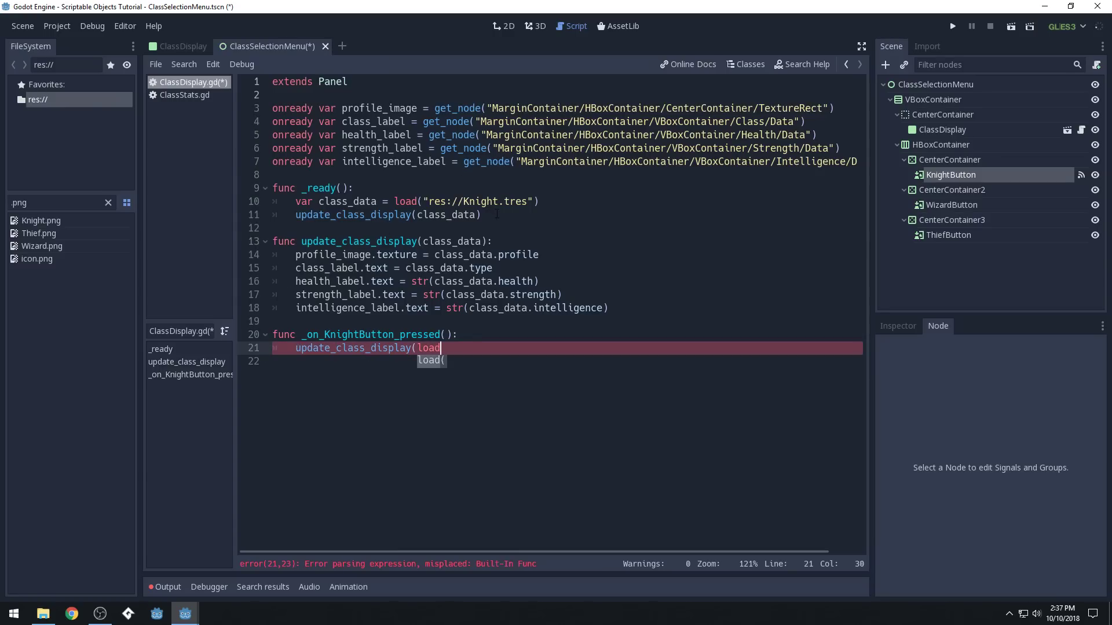
Paste the load('res://Knight.tres') and update_class_display lines from _ready into the handler, then save.
drag(497, 215, 296, 201)
key(ctrl+c)
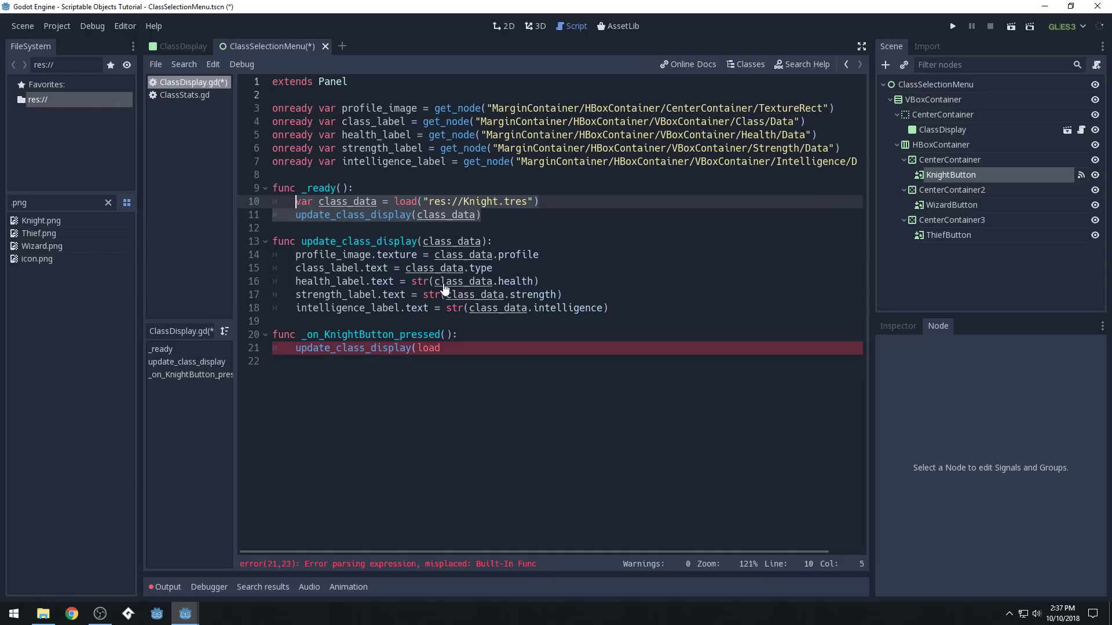
click(301, 348)
key(Home)
key(shift+End)
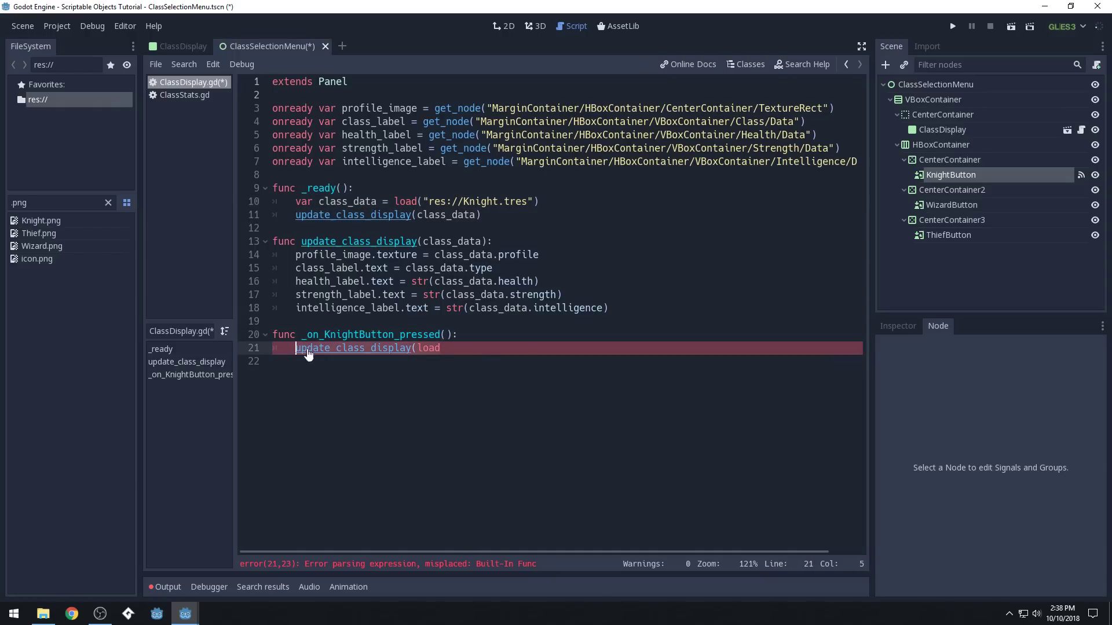
key(ctrl+v)
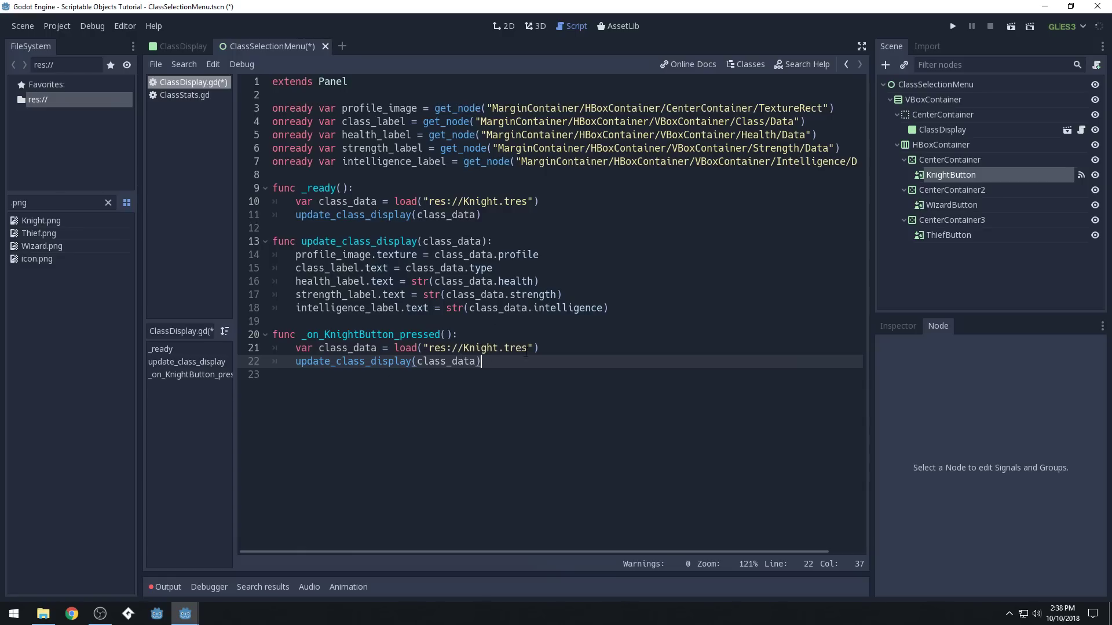
key(Down)
key(ctrl+s)
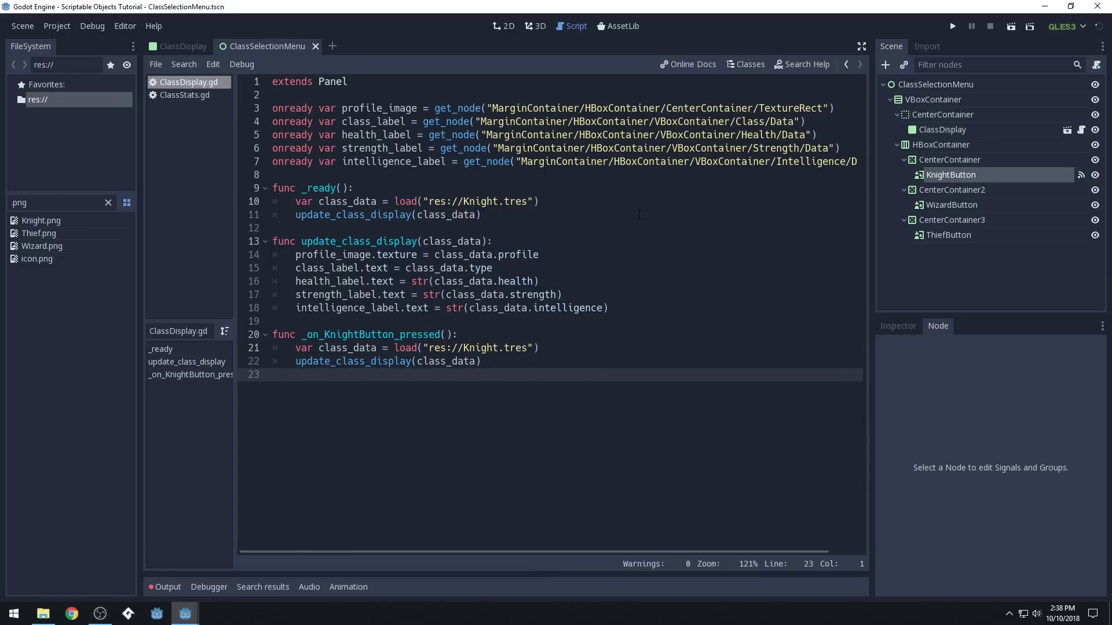
Connect the WizardButton's pressed() signal to ClassDisplay, creating _on_WizardButton_pressed.
click(963, 205)
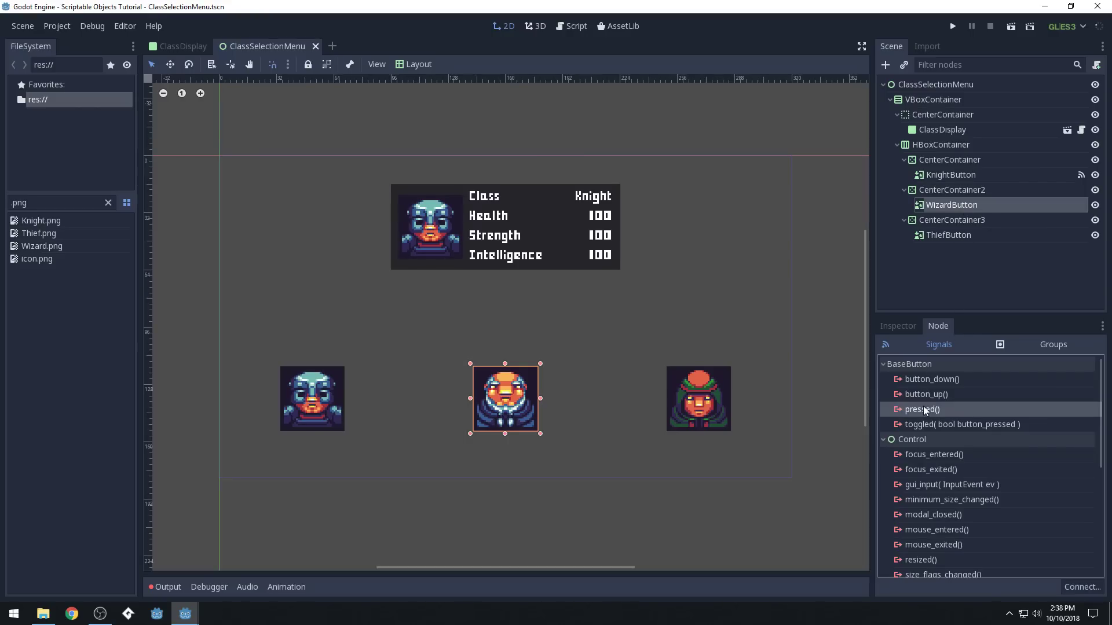
double_click(923, 407)
click(206, 166)
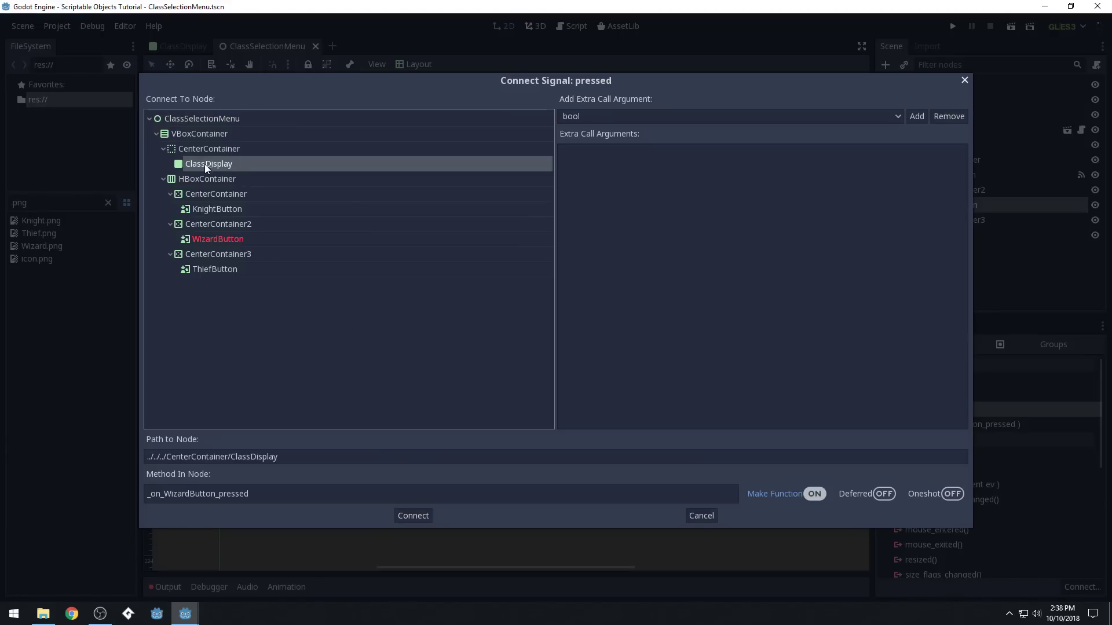
click(413, 516)
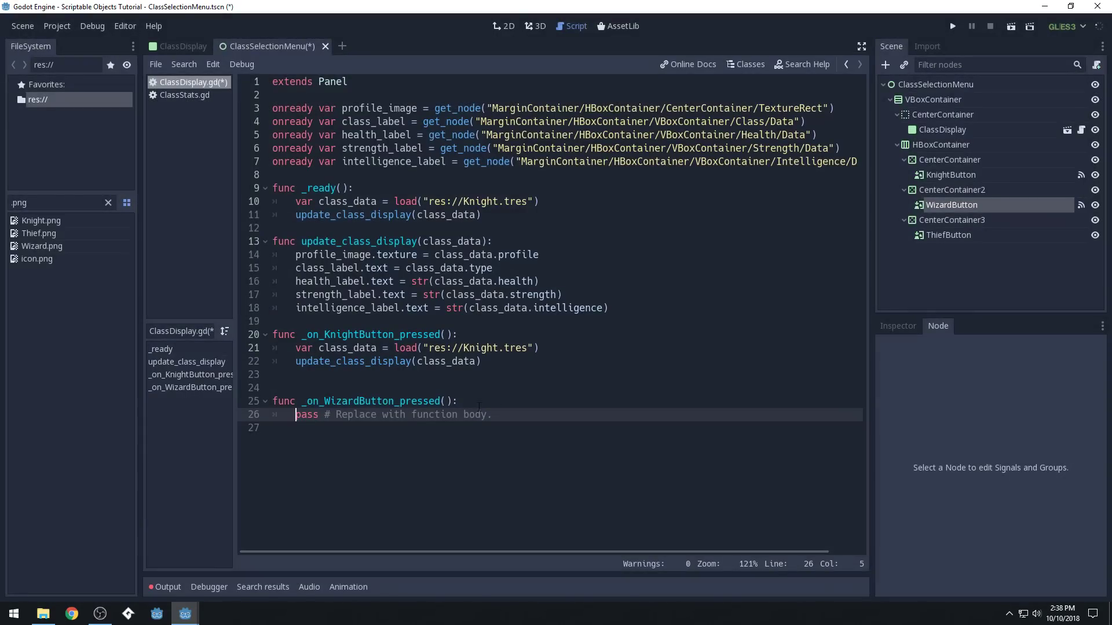
Copy the Knight handler's body into the Wizard handler and change Knight to Wizard.
drag(497, 363, 279, 342)
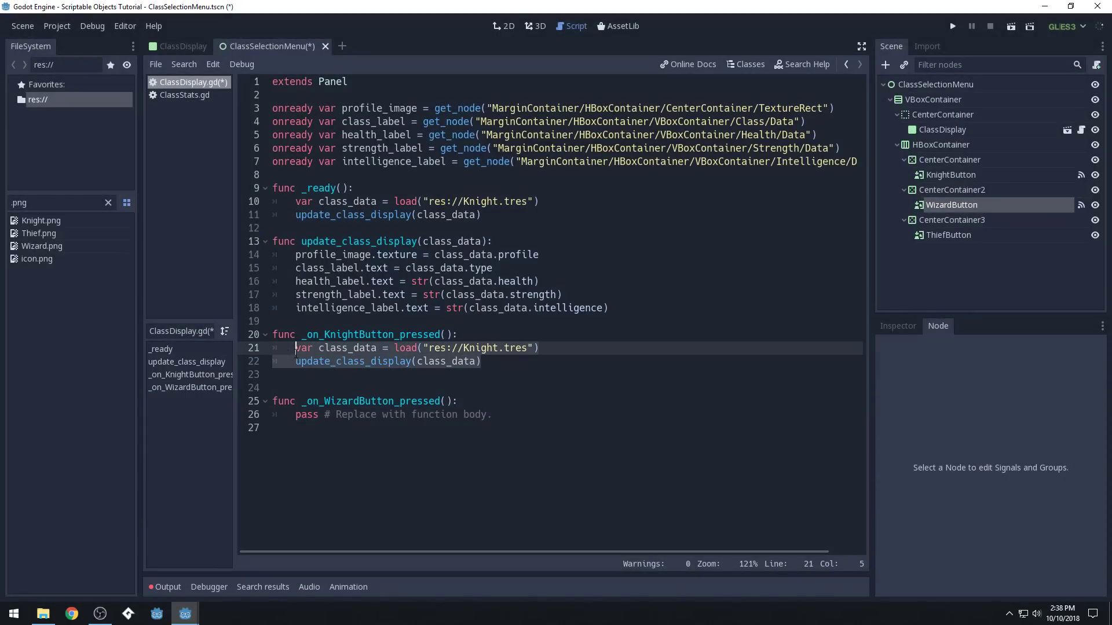
key(ctrl+c)
drag(492, 414, 294, 415)
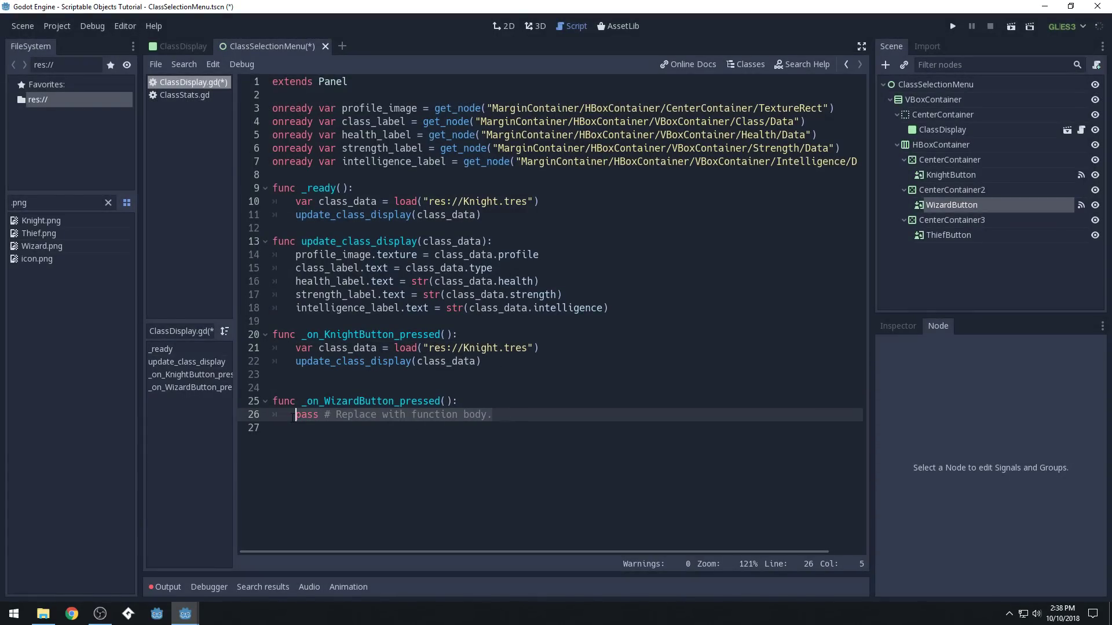
key(ctrl+v)
click(499, 415)
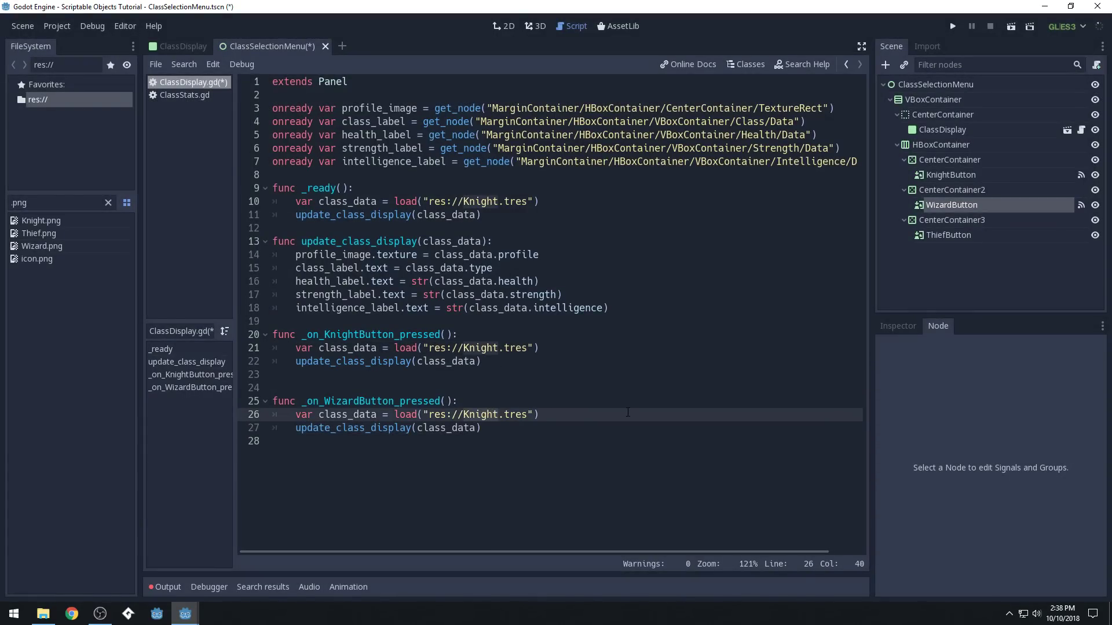
key(BackSpace)
key(BackSpace)
key(BackSpace)
key(BackSpace)
key(BackSpace)
key(BackSpace)
text(Wizard)
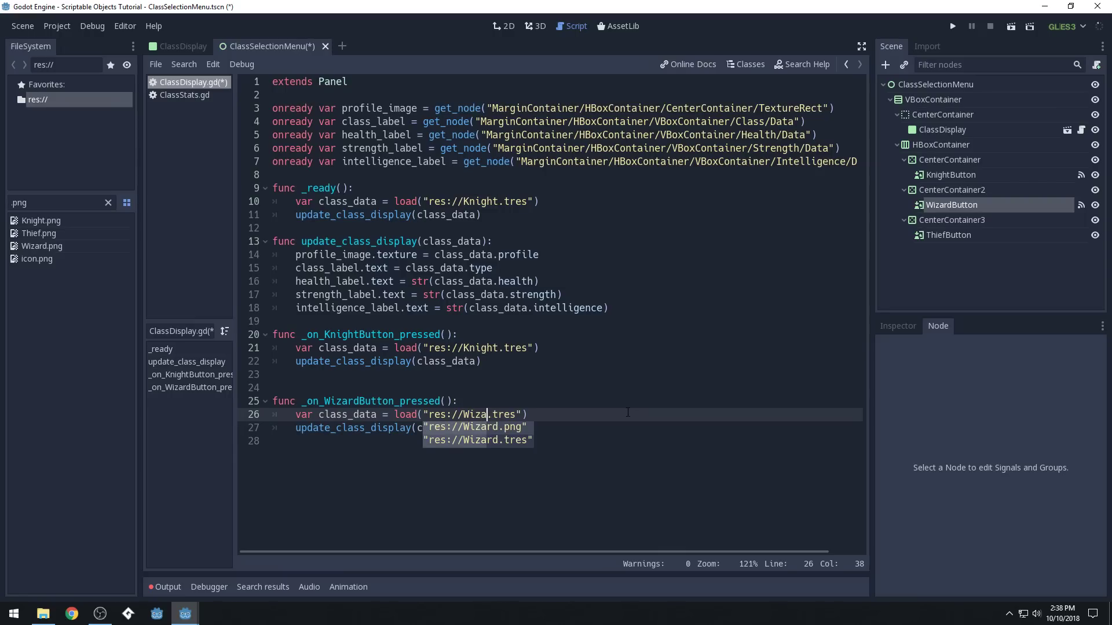
Remove the extra blank line between the handlers and save the script.
click(598, 388)
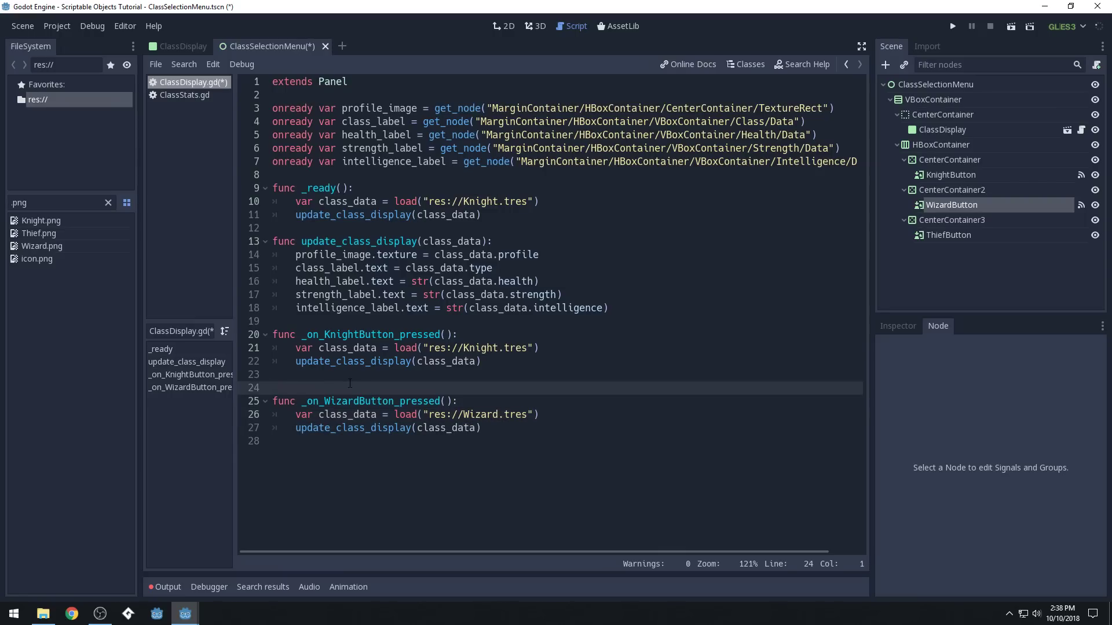
key(BackSpace)
click(597, 402)
key(ctrl+s)
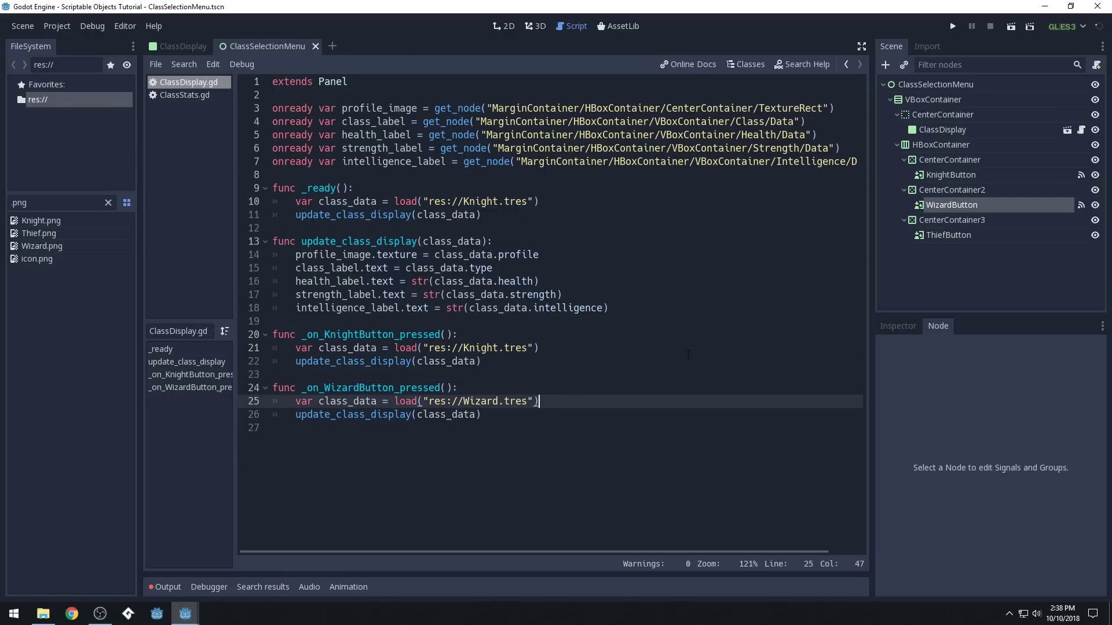
click(947, 236)
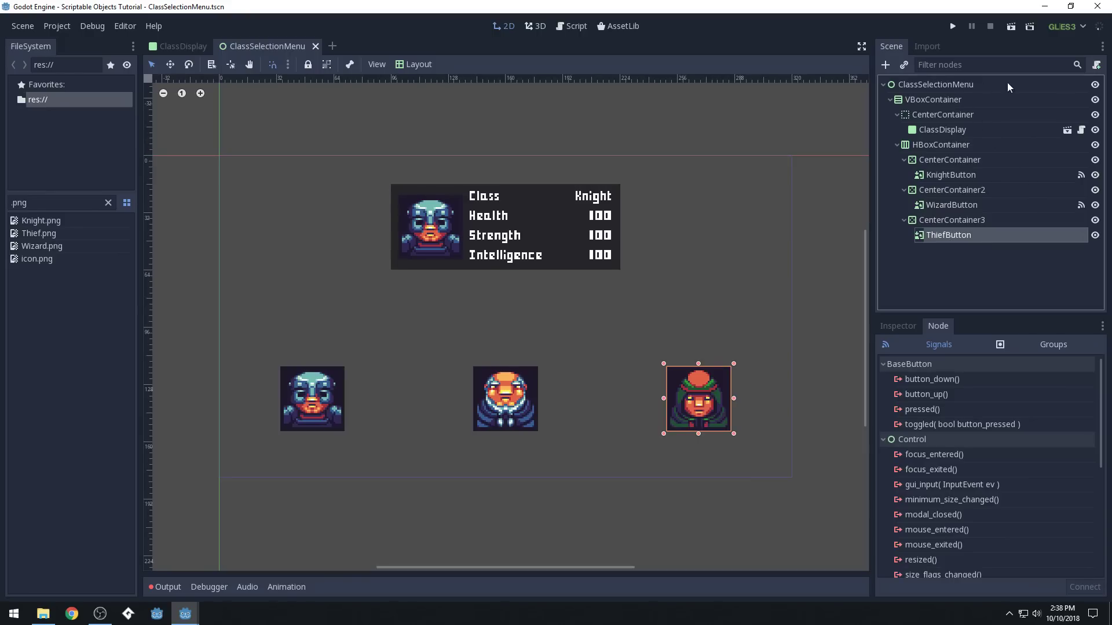
Connect the ThiefButton's pressed() signal to ClassDisplay, creating _on_ThiefButton_pressed.
double_click(931, 409)
click(412, 515)
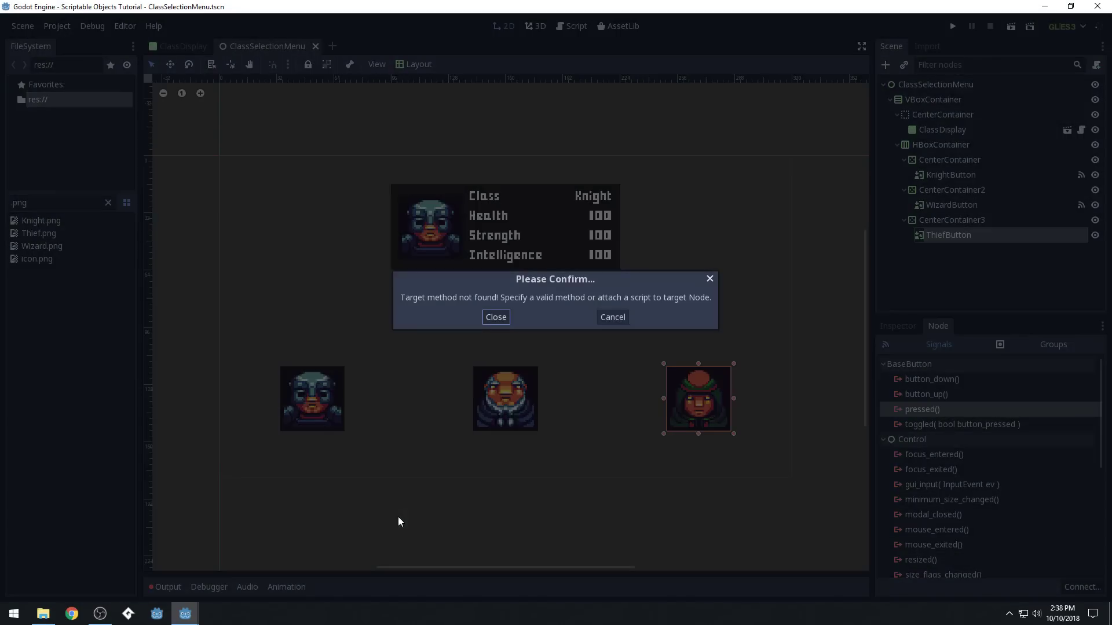
click(620, 315)
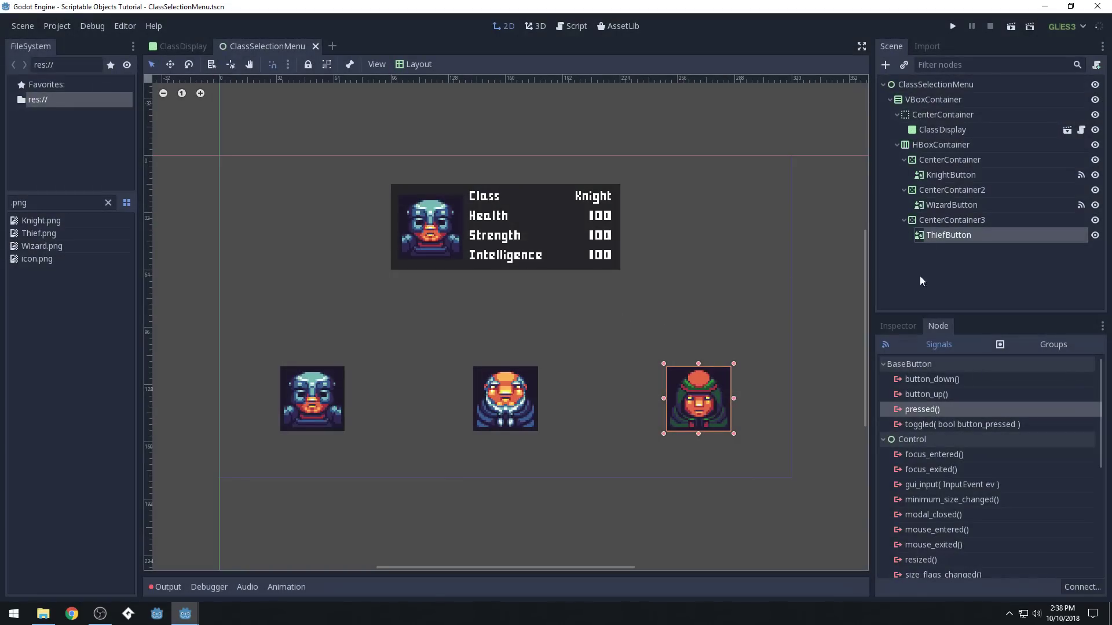
double_click(930, 409)
click(210, 164)
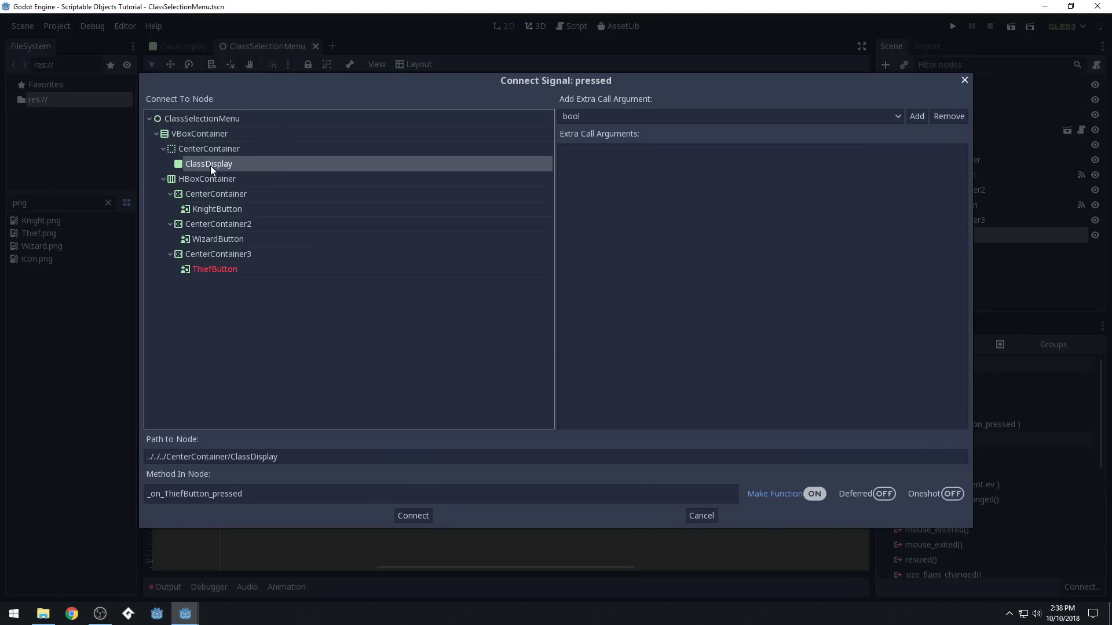
click(412, 516)
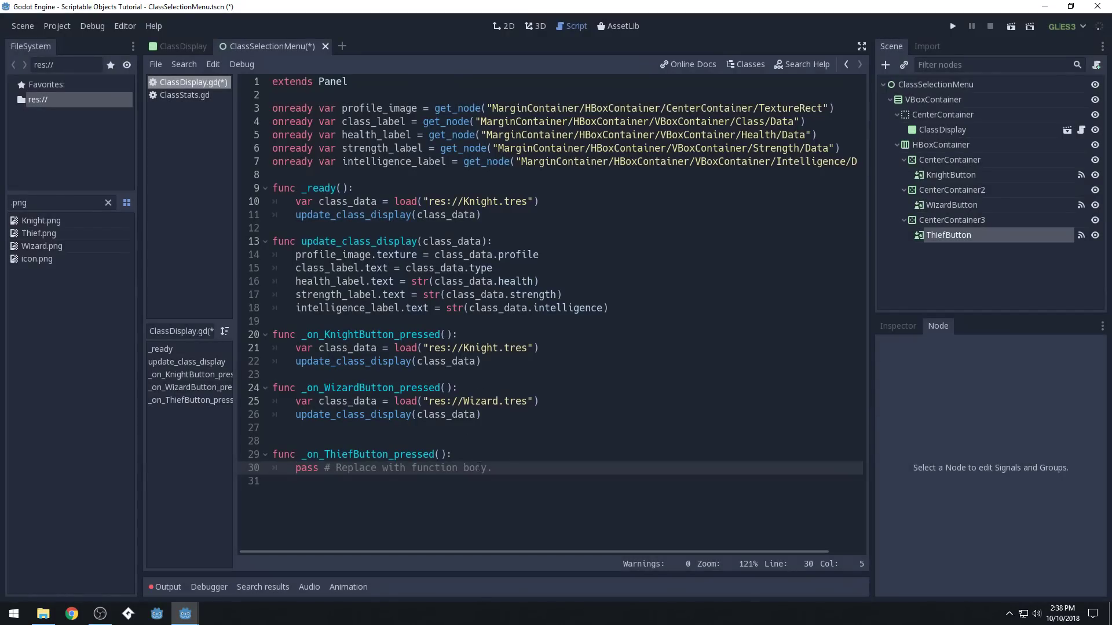
Remove the extra blank line and paste the Wizard handler's two body lines into the Thief handler.
click(331, 428)
click(331, 441)
key(BackSpace)
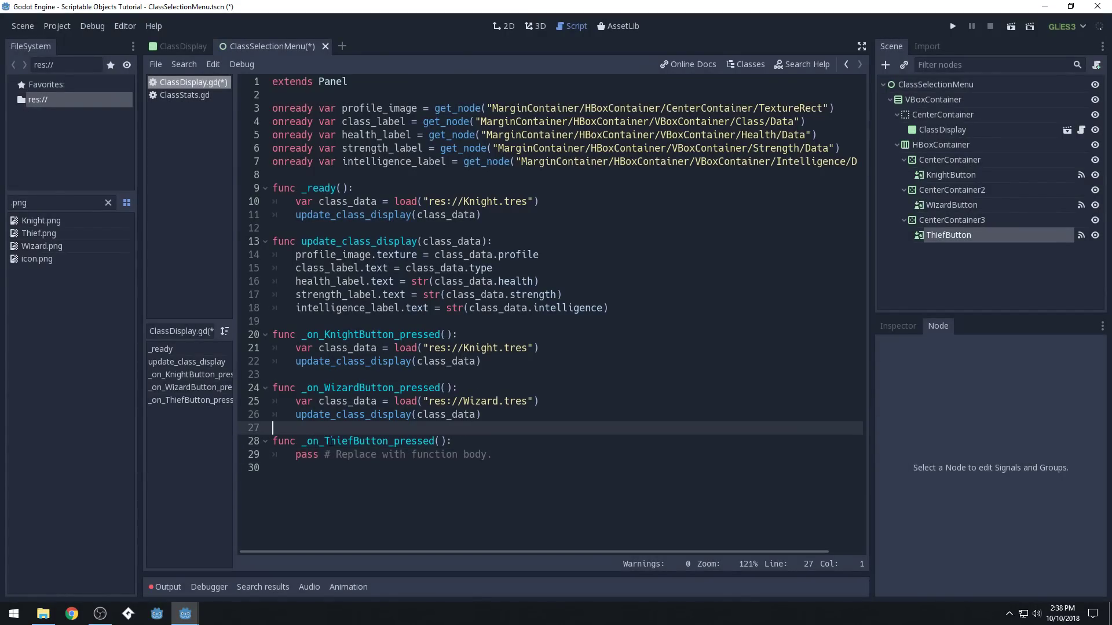
drag(482, 415, 296, 402)
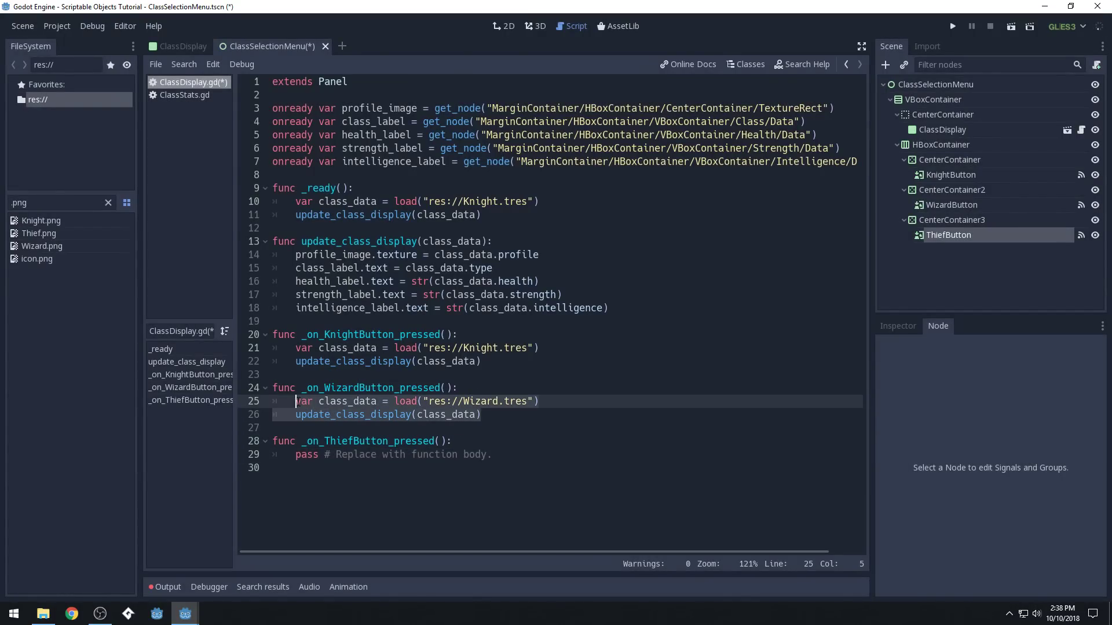
key(ctrl+c)
drag(491, 454, 295, 454)
key(ctrl+v)
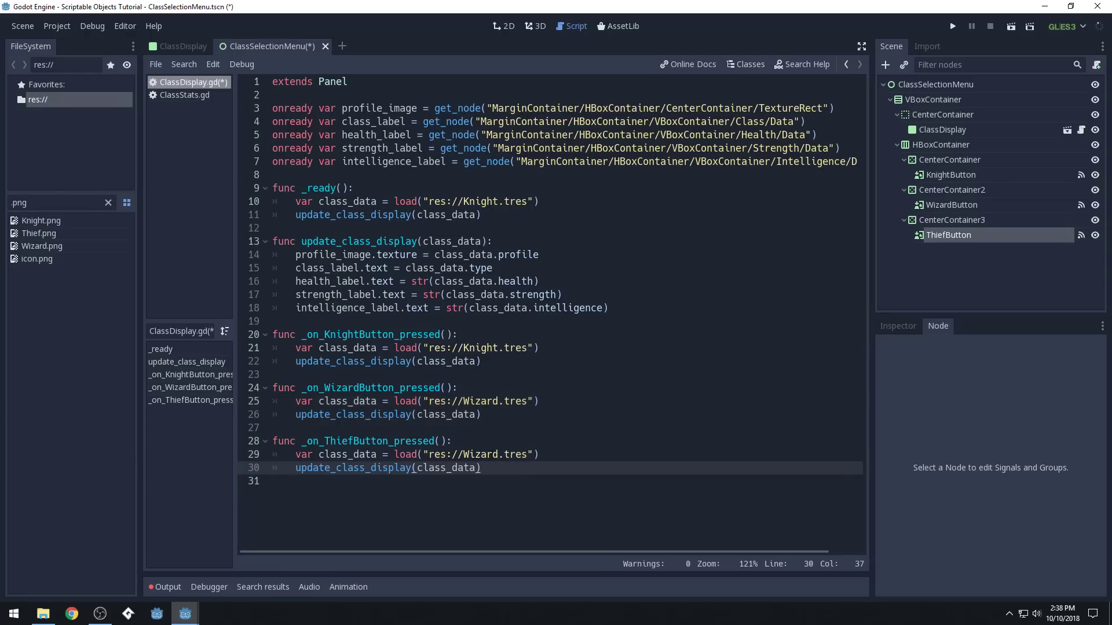
click(464, 455)
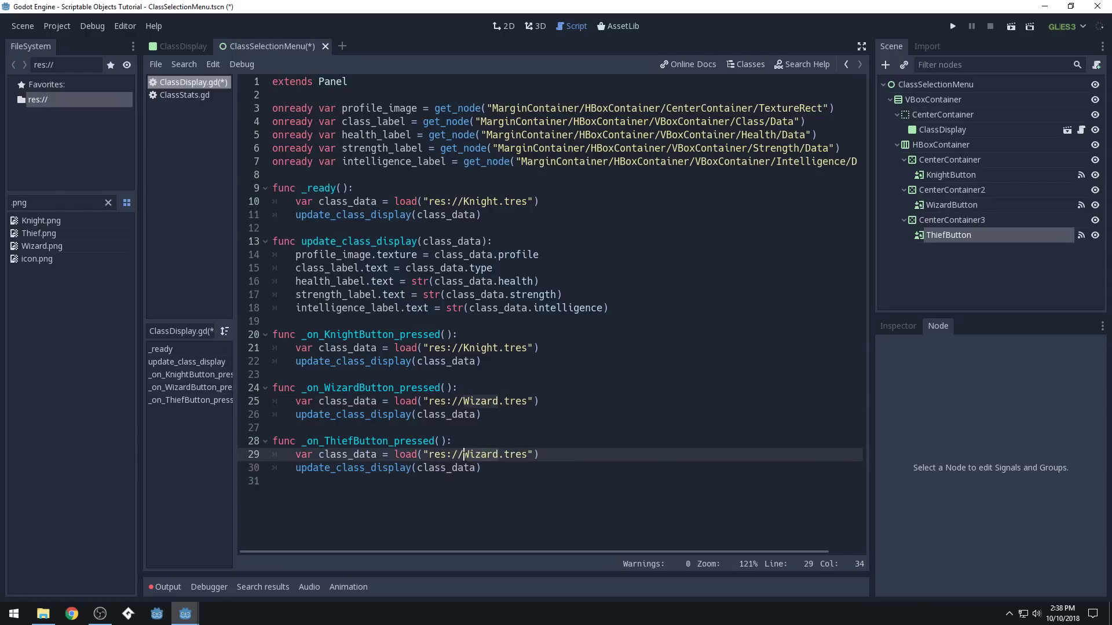